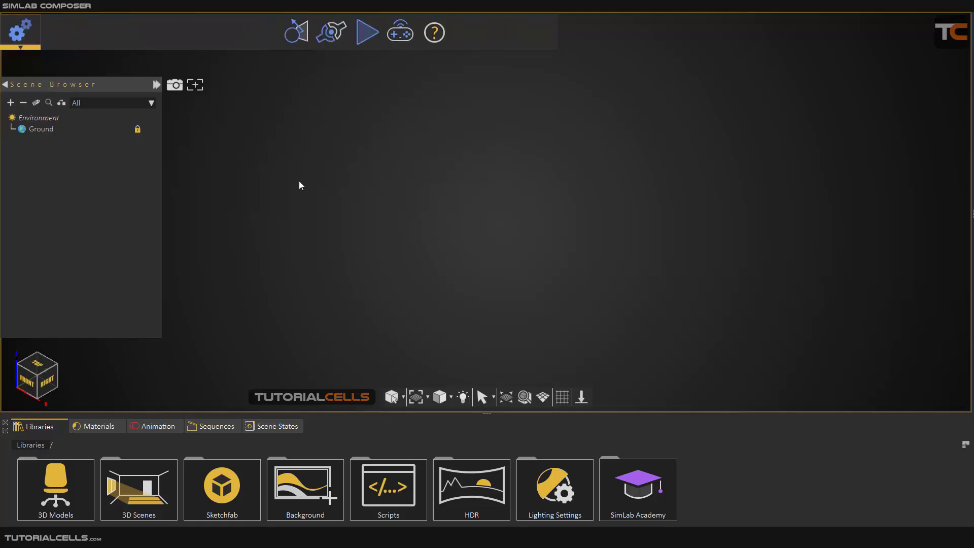
Step: Load the Slider Spring Mechanism sample from the General library and end solid creation
{"action": "left_click_drag", "start_coordinate": [442, 207], "coordinate": [200, 90]}
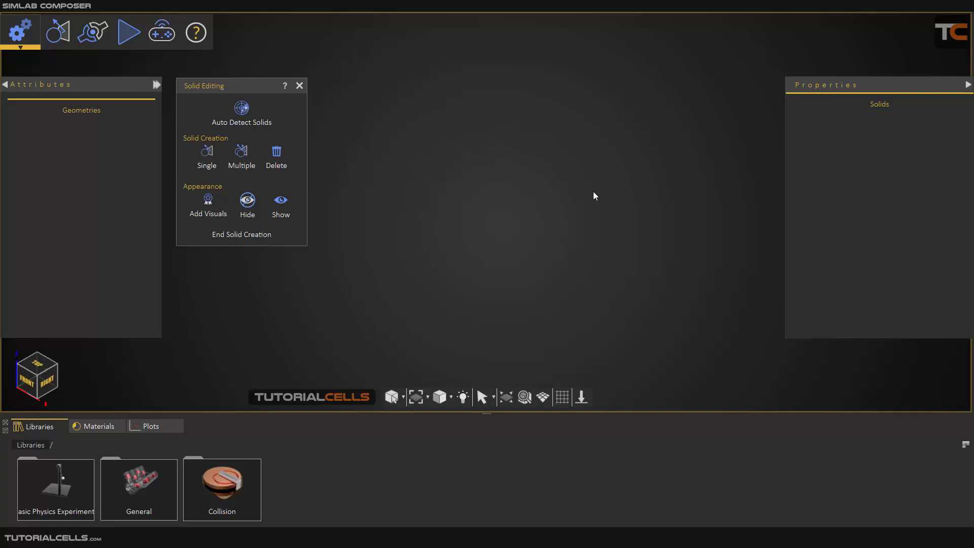
{"action": "double_click", "coordinate": [159, 495]}
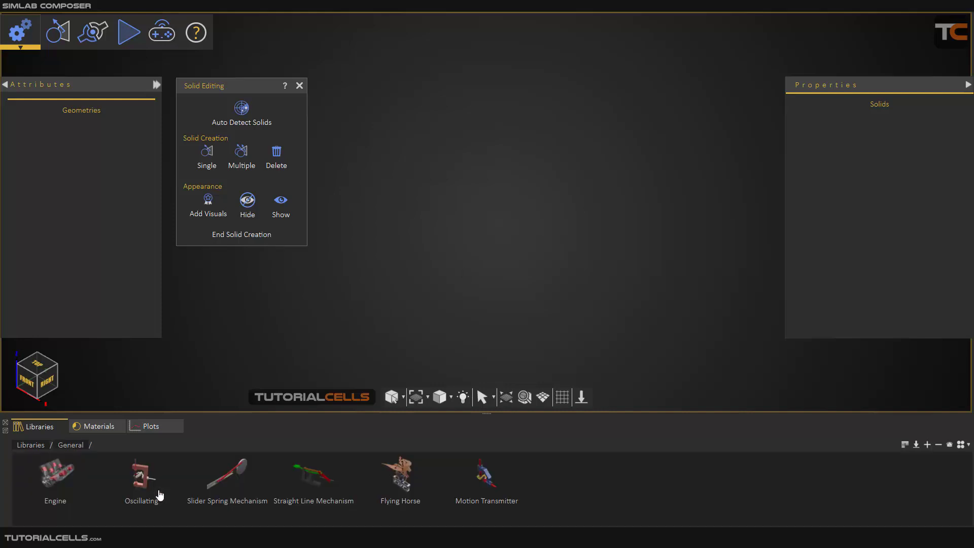
{"action": "double_click", "coordinate": [216, 481]}
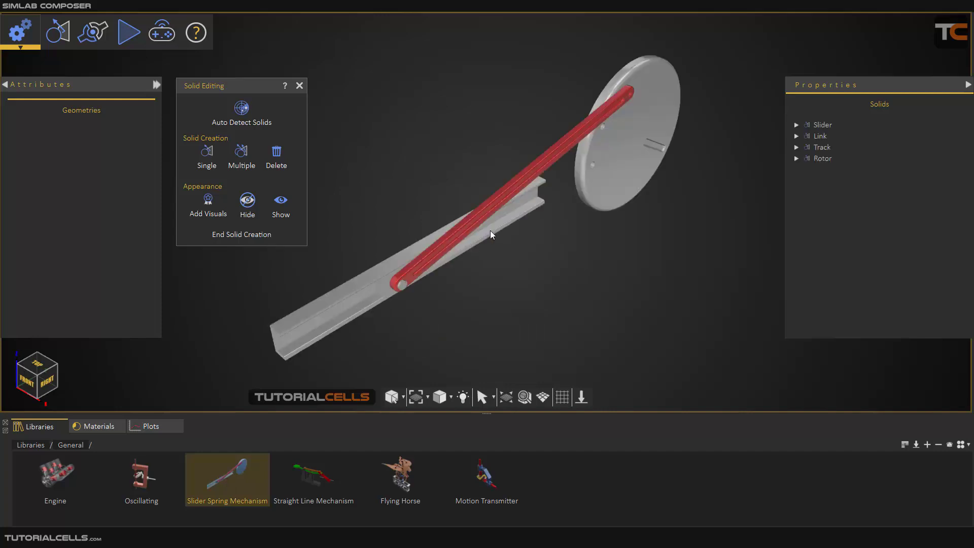
{"action": "mouse_move", "coordinate": [501, 185]}
{"action": "left_mouse_down"}
{"action": "mouse_move", "coordinate": [525, 184]}
{"action": "mouse_move", "coordinate": [509, 198]}
{"action": "left_mouse_up"}
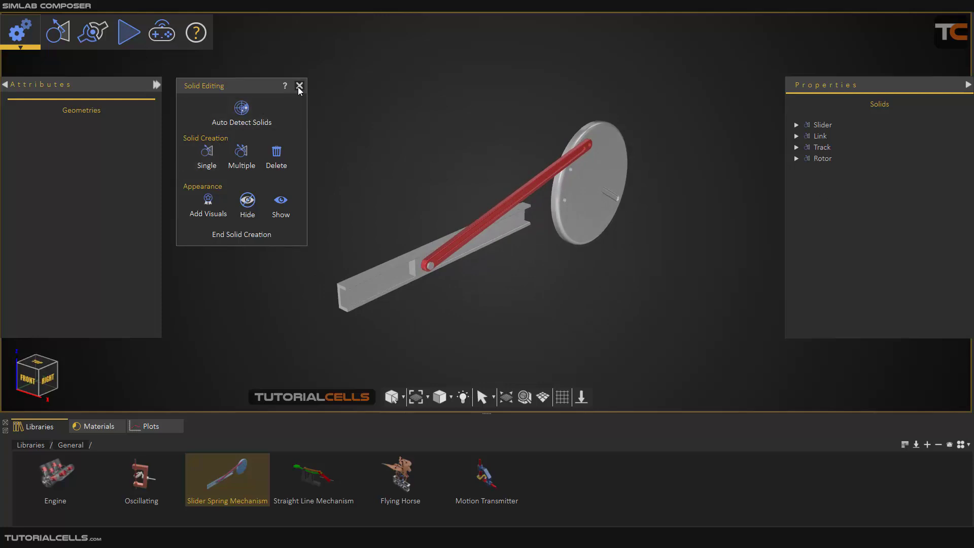
{"action": "left_click", "coordinate": [240, 234]}
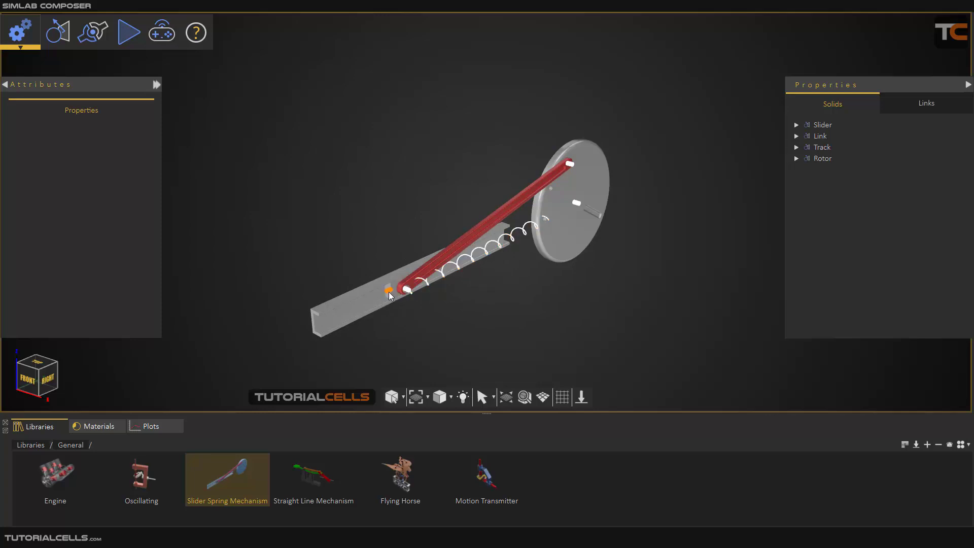
Step: Examine the mechanism's solids and links, including the Spring1 attributes and the Rotor solid's properties
{"action": "scroll", "coordinate": [393, 295], "scroll_direction": "up", "scroll_amount": 2}
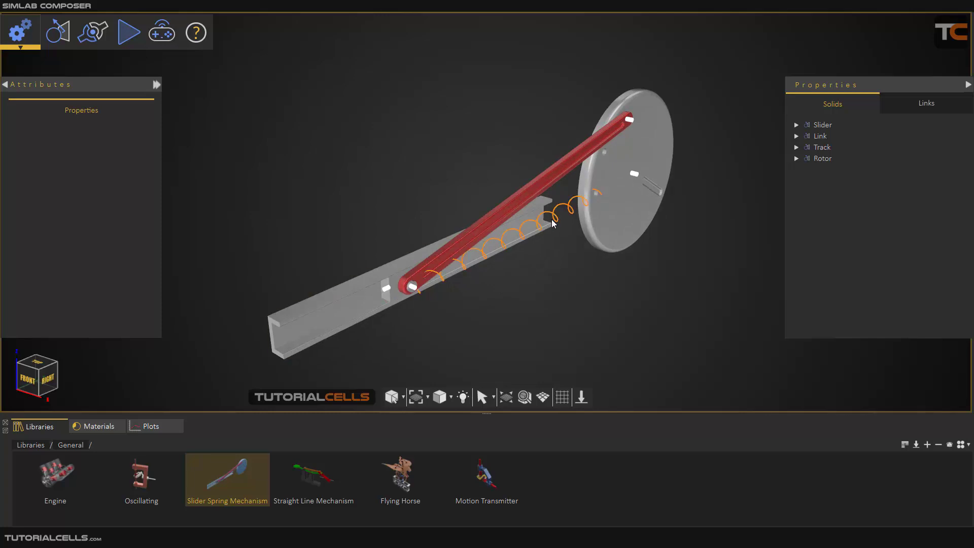
{"action": "left_click", "coordinate": [896, 106]}
{"action": "left_click", "coordinate": [832, 108]}
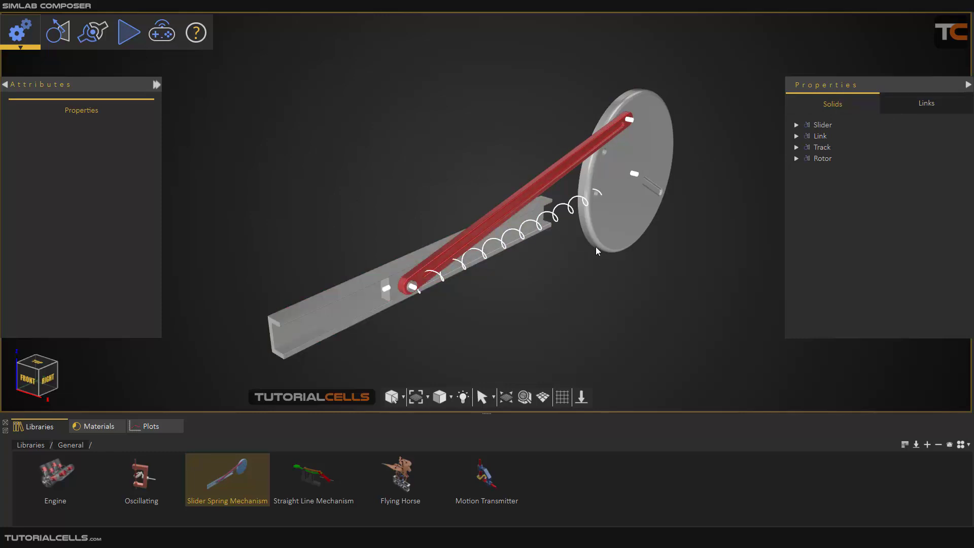
{"action": "scroll", "coordinate": [601, 236], "scroll_direction": "up", "scroll_amount": 2}
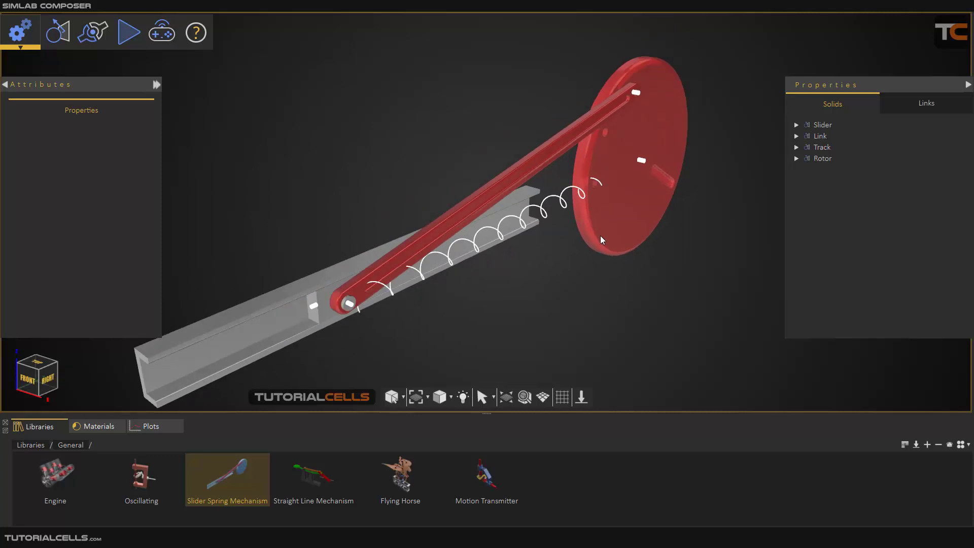
{"action": "scroll", "coordinate": [610, 184], "scroll_direction": "down", "scroll_amount": 2}
{"action": "scroll", "coordinate": [614, 190], "scroll_direction": "down", "scroll_amount": 3}
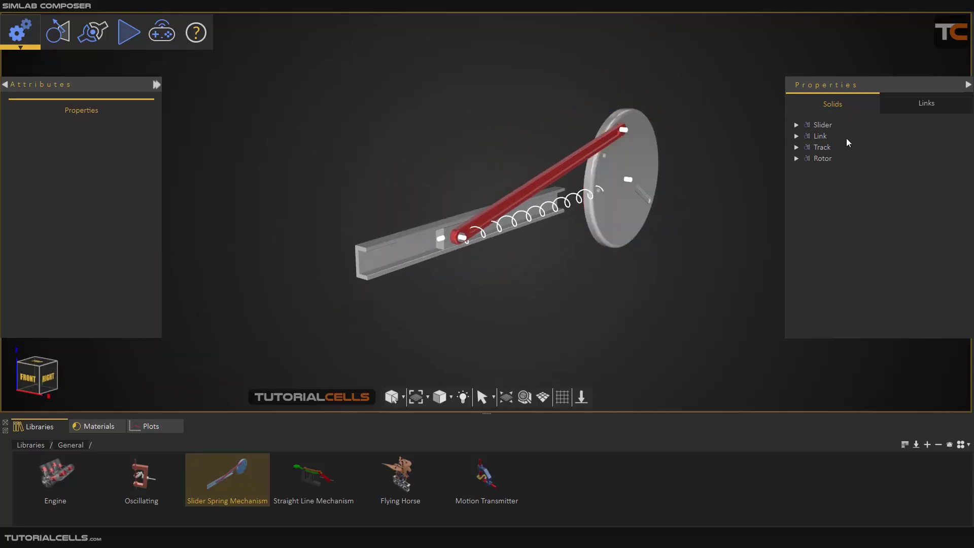
{"action": "left_click", "coordinate": [916, 111]}
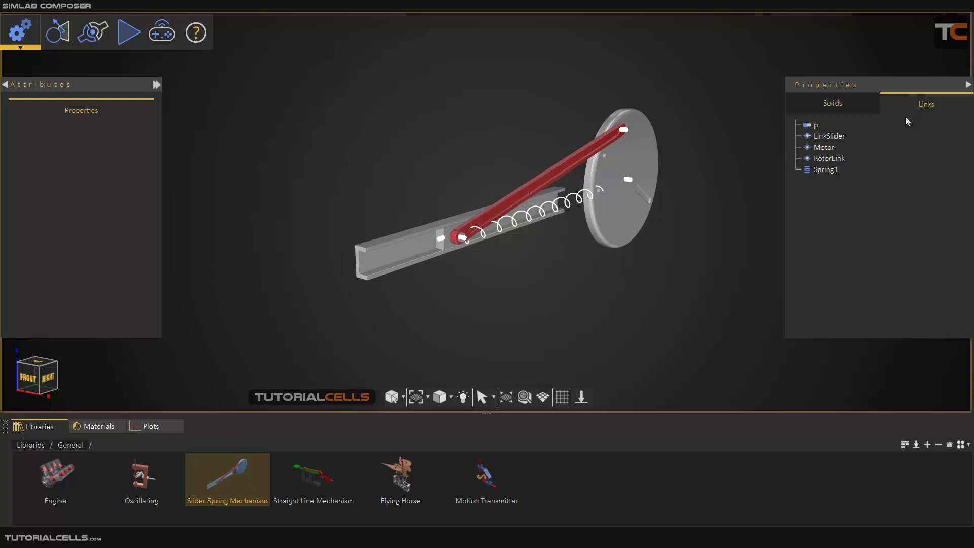
{"action": "scroll", "coordinate": [621, 184], "scroll_direction": "up", "scroll_amount": 3}
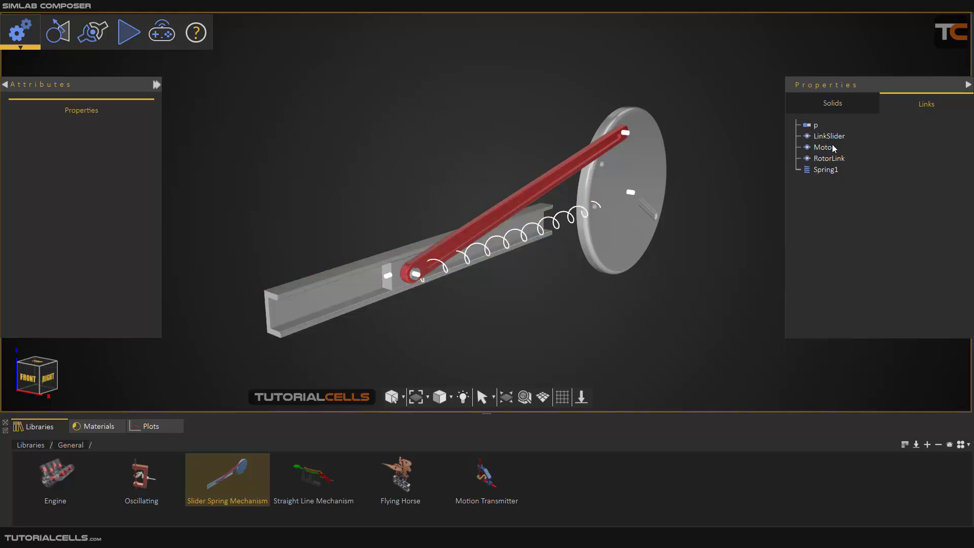
{"action": "left_click", "coordinate": [819, 171]}
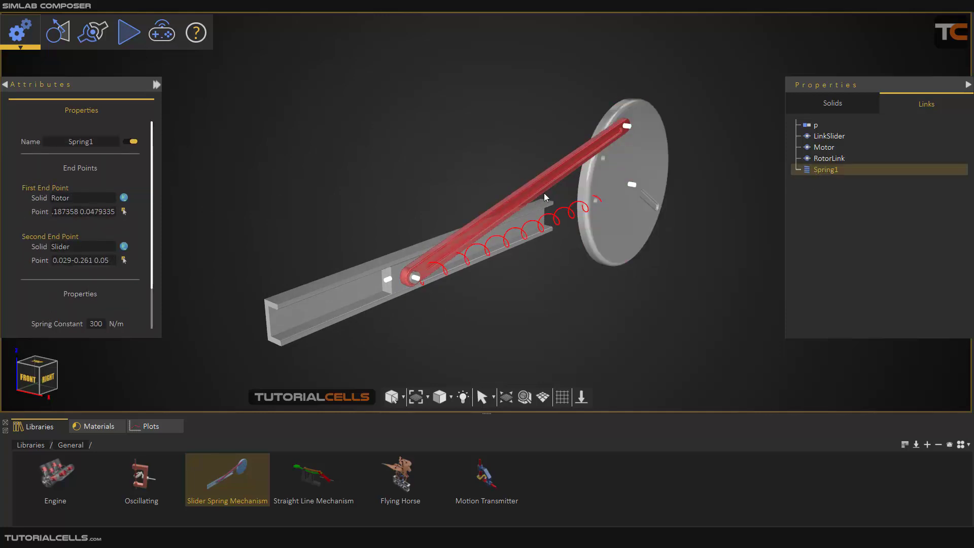
{"action": "left_click", "coordinate": [615, 194]}
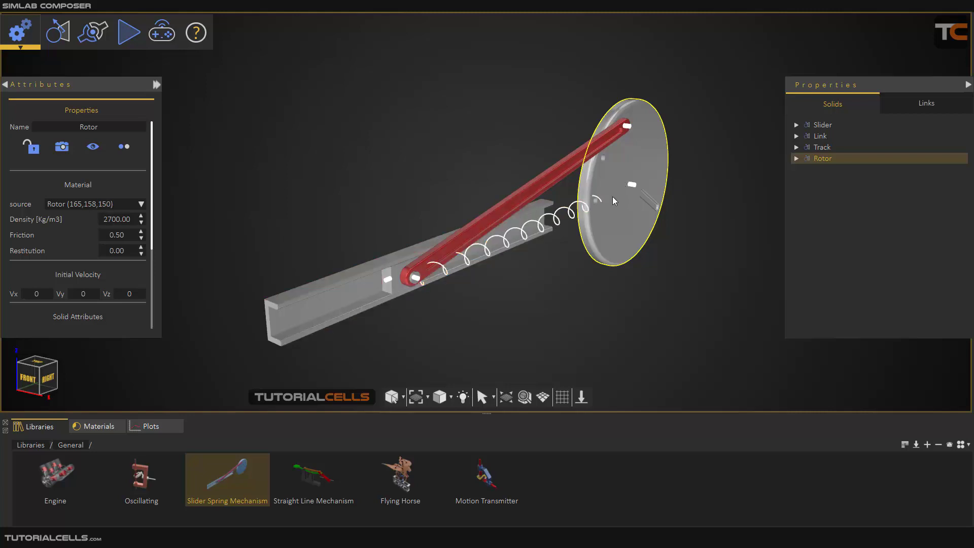
{"action": "middle_click_drag", "start_coordinate": [612, 197], "coordinate": [532, 225]}
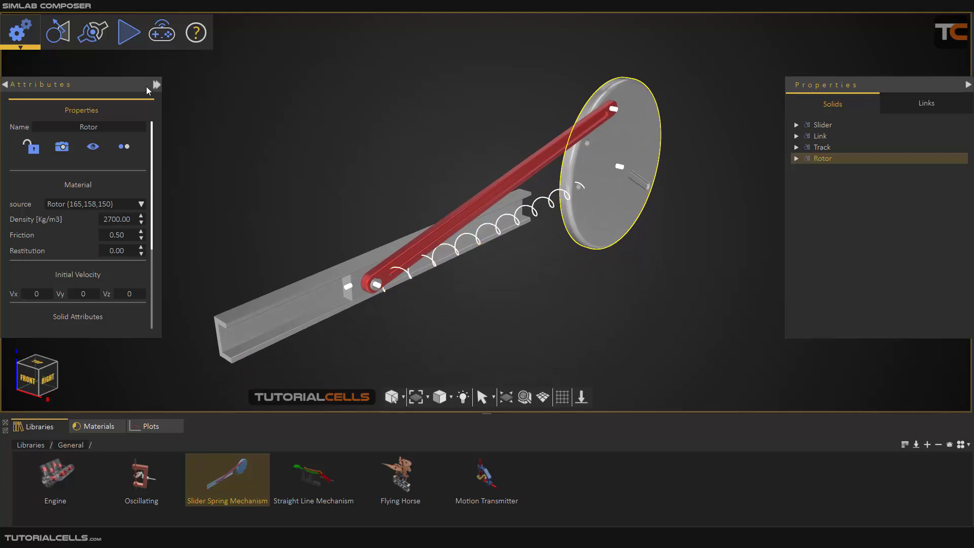
{"action": "left_click", "coordinate": [130, 45]}
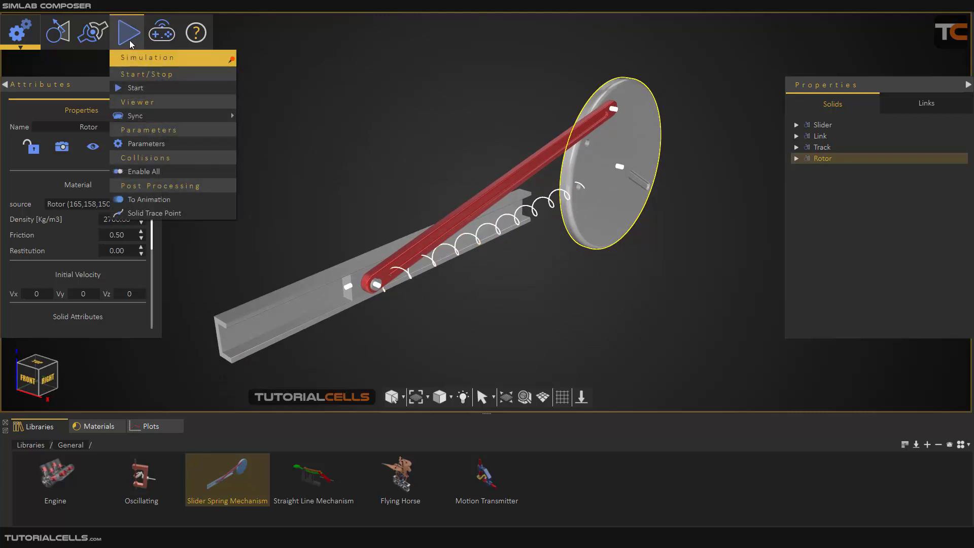
{"action": "left_click", "coordinate": [68, 42]}
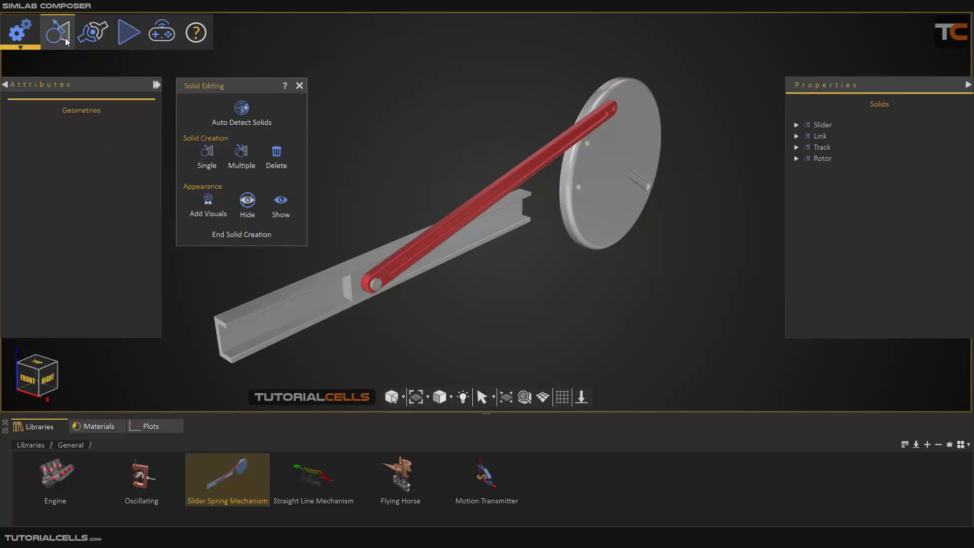
{"action": "left_click", "coordinate": [299, 86]}
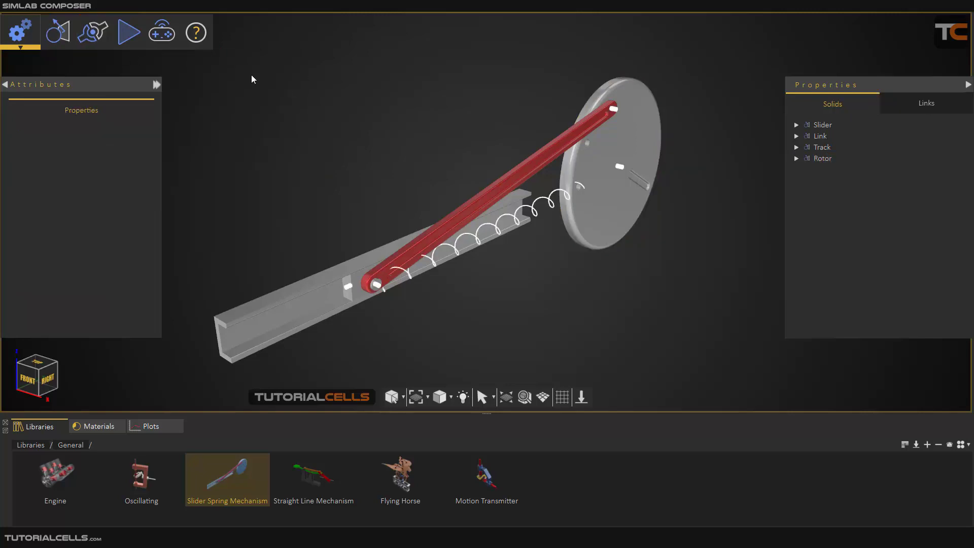
Step: Float the Links and Simulation command groups and place them on opposite sides of the mechanism
{"action": "left_click", "coordinate": [92, 32]}
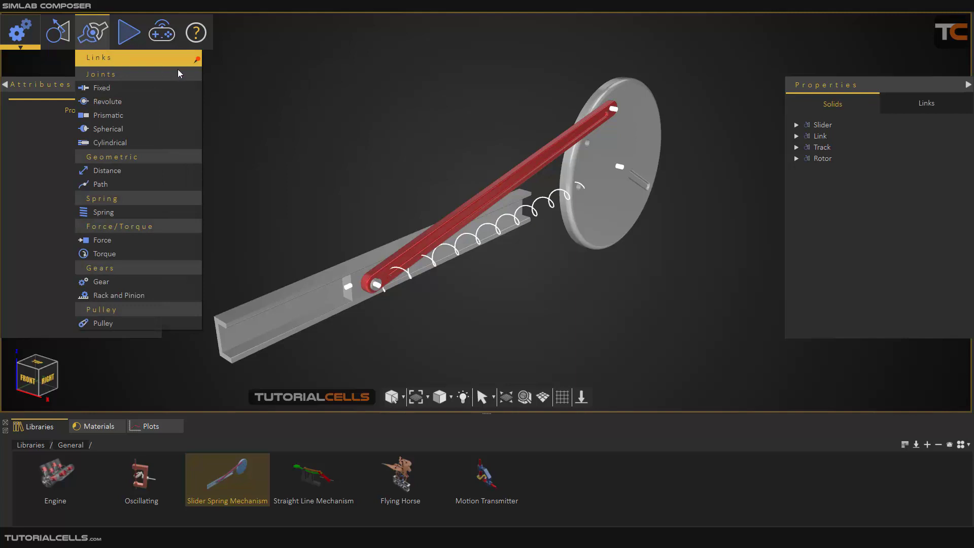
{"action": "left_click", "coordinate": [197, 60]}
{"action": "left_click_drag", "start_coordinate": [142, 62], "coordinate": [239, 81]}
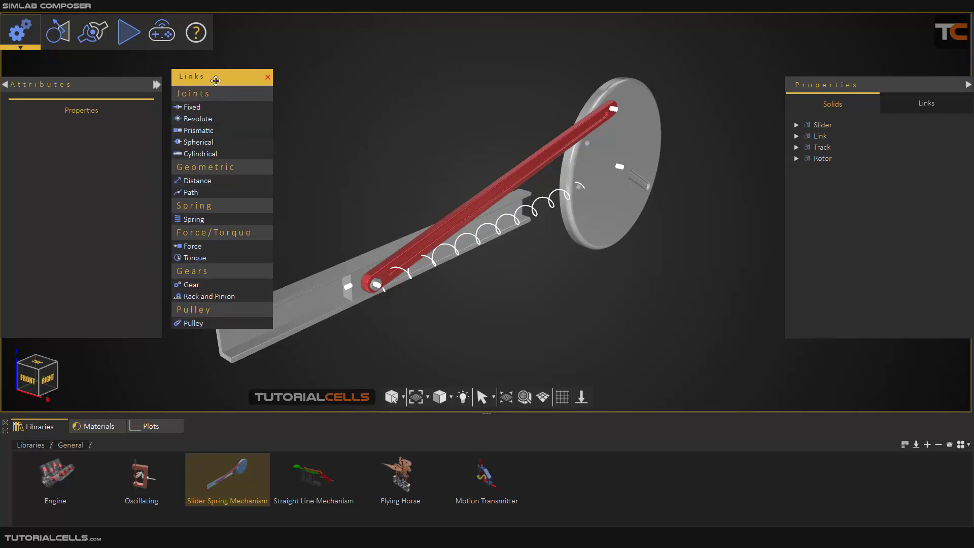
{"action": "left_click_drag", "start_coordinate": [214, 77], "coordinate": [207, 87]}
{"action": "left_click", "coordinate": [125, 41]}
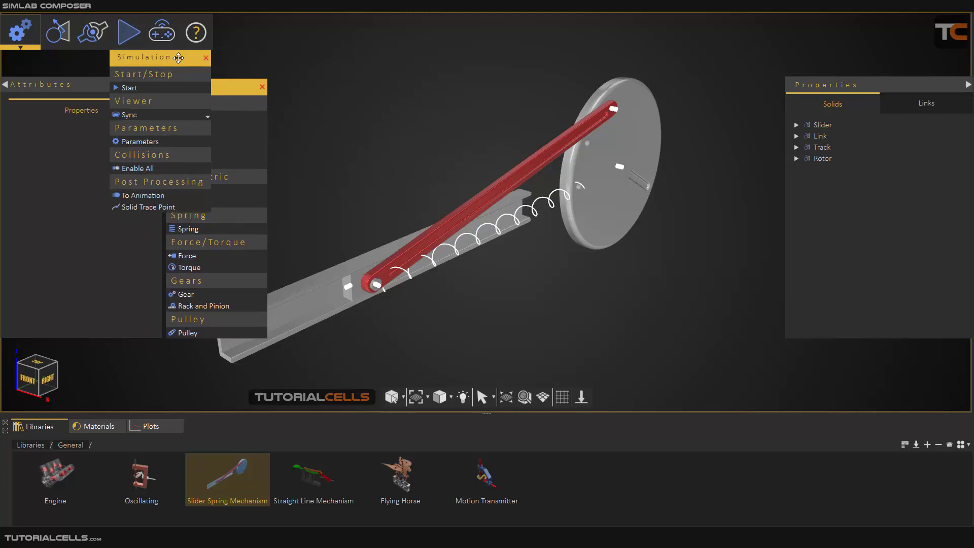
{"action": "left_click_drag", "start_coordinate": [178, 57], "coordinate": [750, 249]}
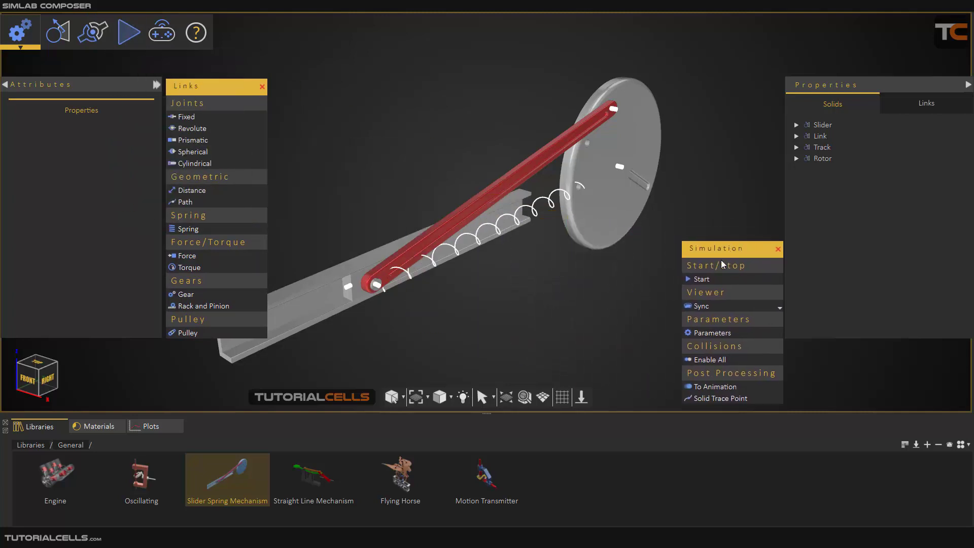
Step: Run the simulation of the mechanism with its spring, and stop it after viewing the motion
{"action": "left_click", "coordinate": [702, 279]}
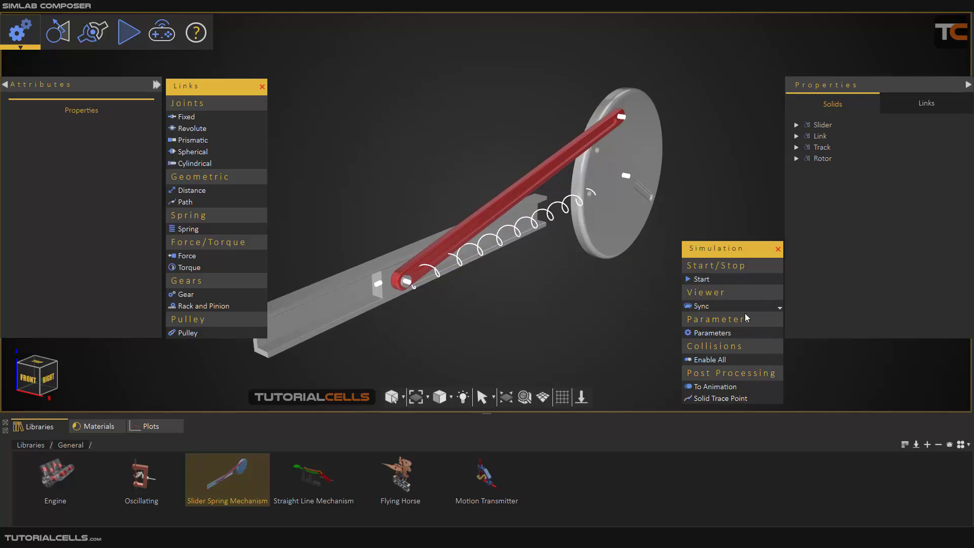
{"action": "left_click", "coordinate": [726, 281]}
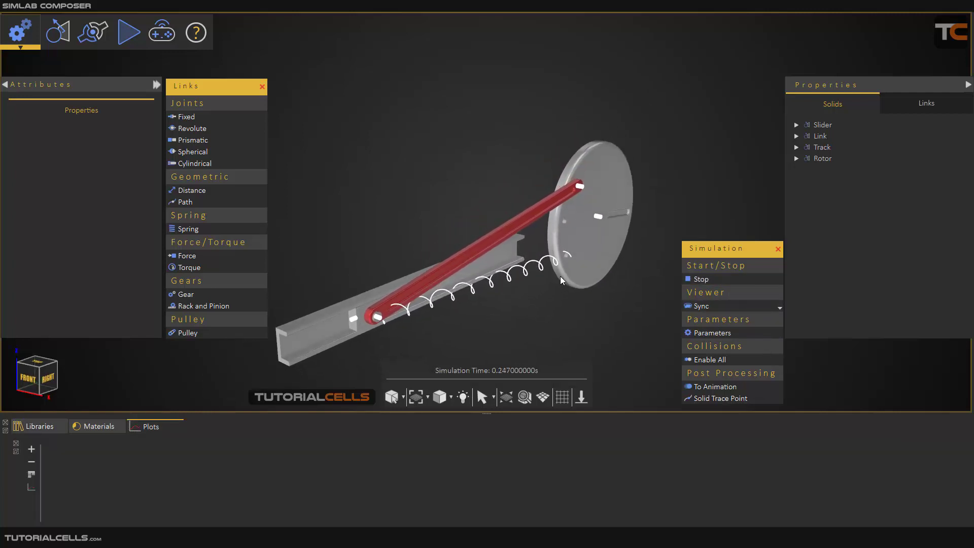
{"action": "left_click", "coordinate": [705, 279]}
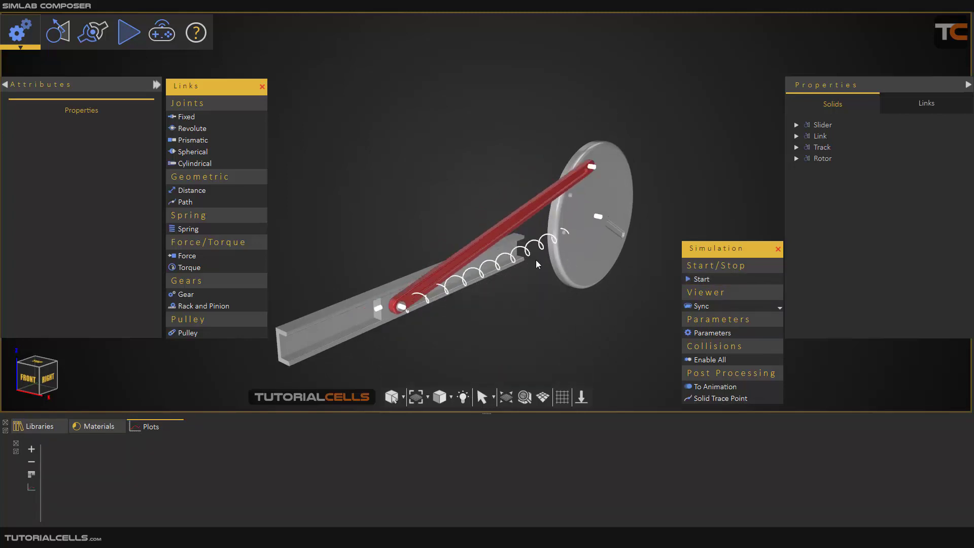
Step: Delete the Spring1 link from the mechanism
{"action": "left_click", "coordinate": [903, 108]}
{"action": "left_click", "coordinate": [826, 169]}
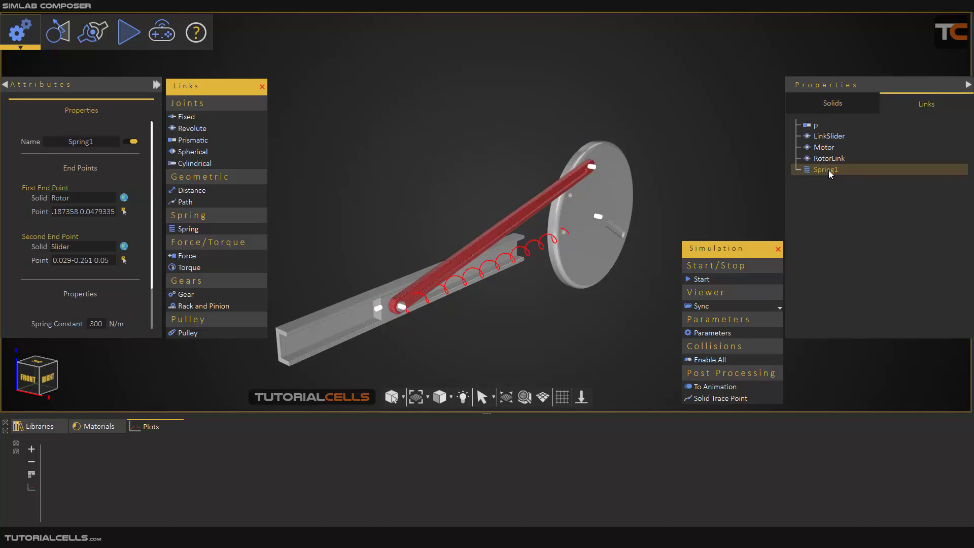
{"action": "key", "text": "Delete"}
Step: Simulate the mechanism without its spring and examine the joints at the rotor centre and slider
{"action": "left_click", "coordinate": [718, 282]}
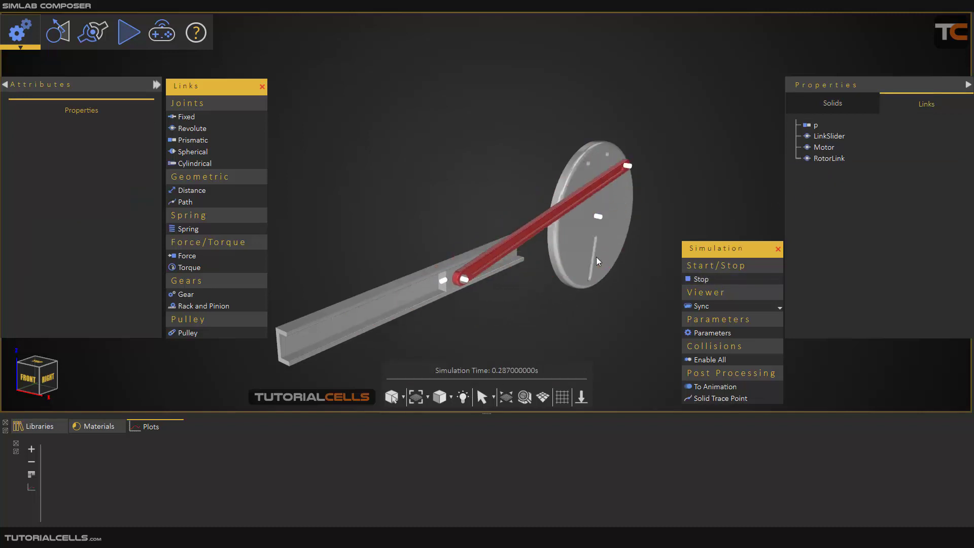
{"action": "left_click", "coordinate": [698, 279]}
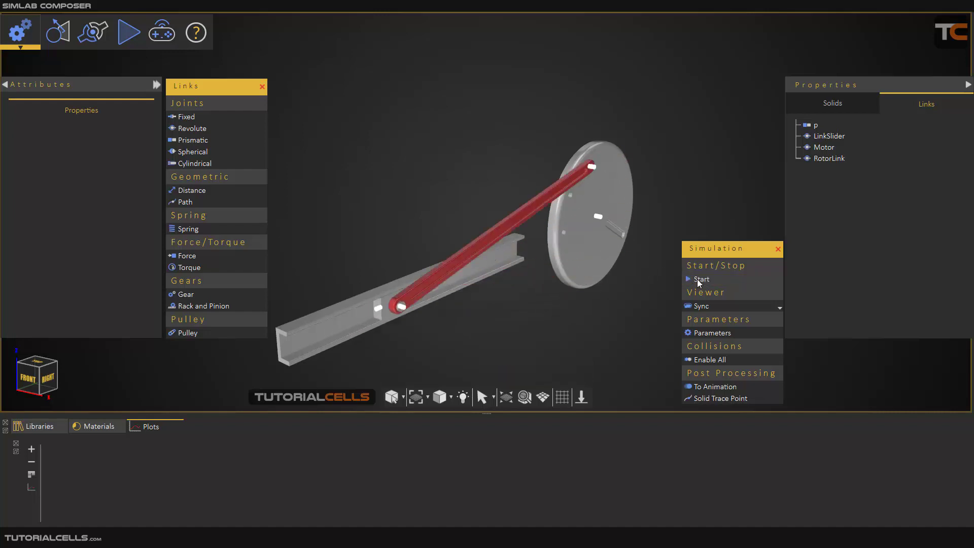
{"action": "left_click", "coordinate": [599, 217]}
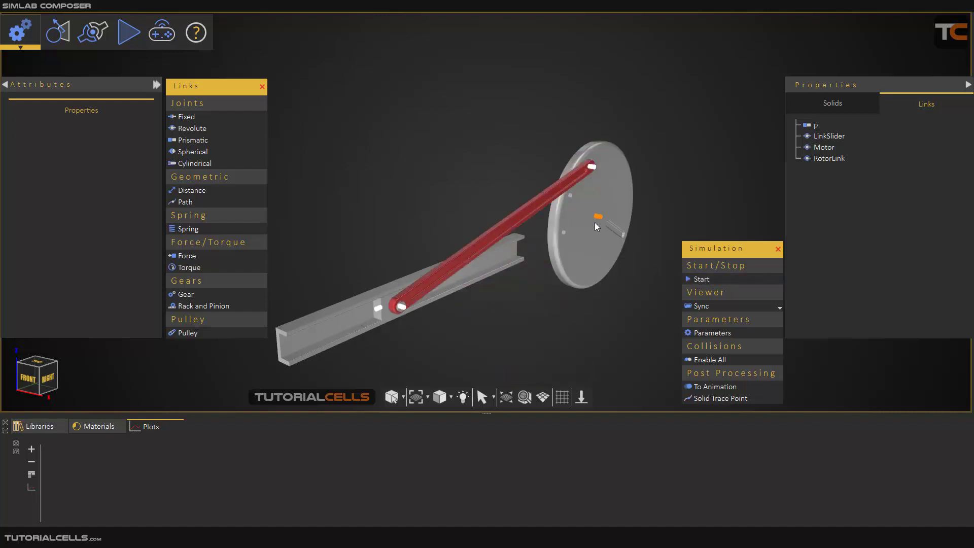
{"action": "left_click", "coordinate": [624, 256]}
{"action": "left_click", "coordinate": [695, 280]}
{"action": "mouse_move", "coordinate": [379, 318]}
{"action": "left_mouse_down"}
{"action": "mouse_move", "coordinate": [425, 293]}
{"action": "mouse_move", "coordinate": [389, 314]}
{"action": "left_mouse_up"}
{"action": "middle_click_drag", "start_coordinate": [389, 315], "coordinate": [483, 262]}
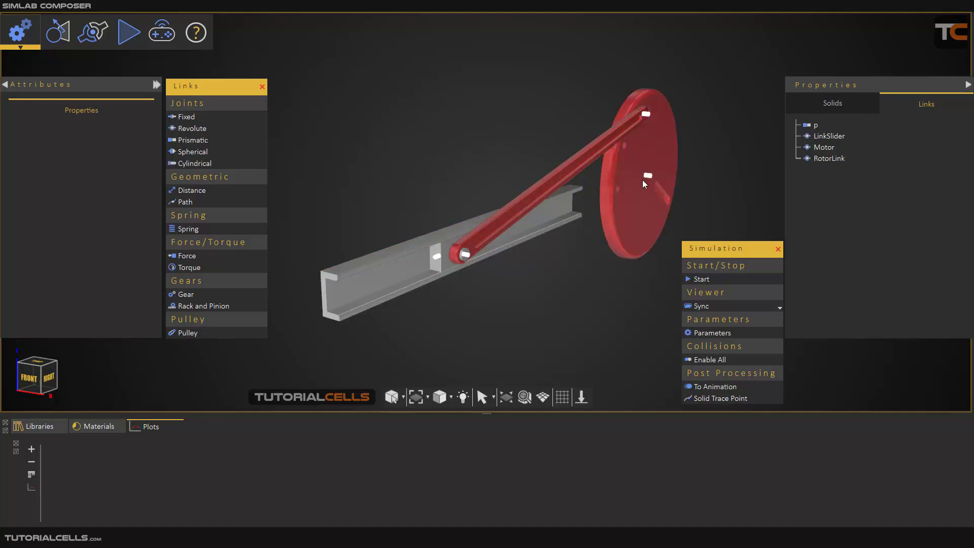
{"action": "left_click_drag", "start_coordinate": [642, 180], "coordinate": [522, 285]}
{"action": "left_click", "coordinate": [698, 279]}
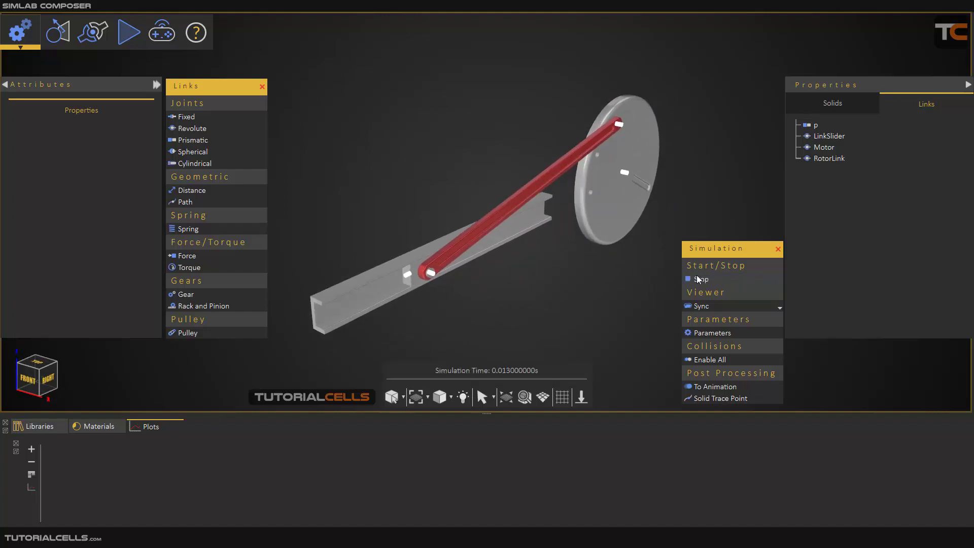
{"action": "left_click", "coordinate": [698, 279]}
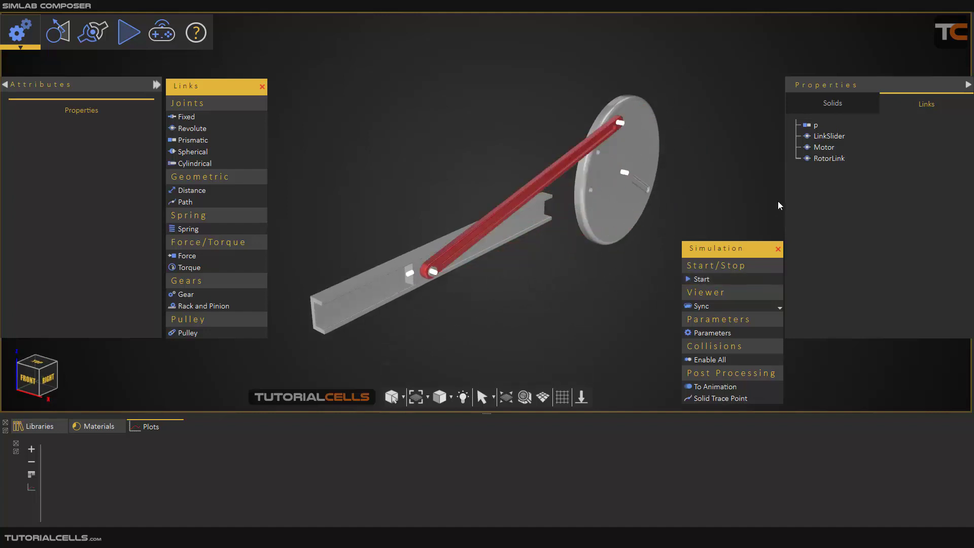
Step: Delete the links p, LinkSlider, Motor and RotorLink, and return to the list of solids
{"action": "left_click", "coordinate": [813, 126]}
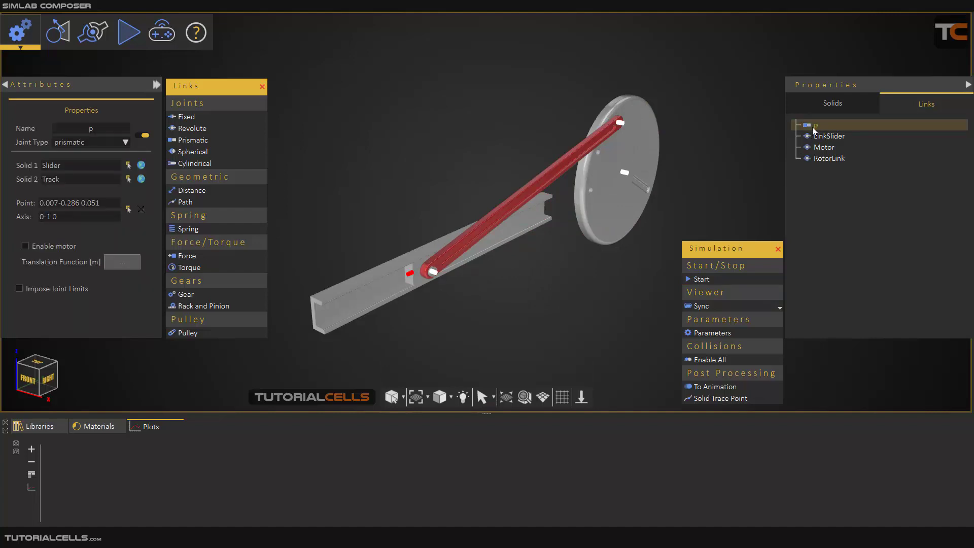
{"action": "key", "text": "Delete"}
{"action": "left_click", "coordinate": [813, 127]}
{"action": "key", "text": "Delete"}
{"action": "left_click", "coordinate": [813, 127]}
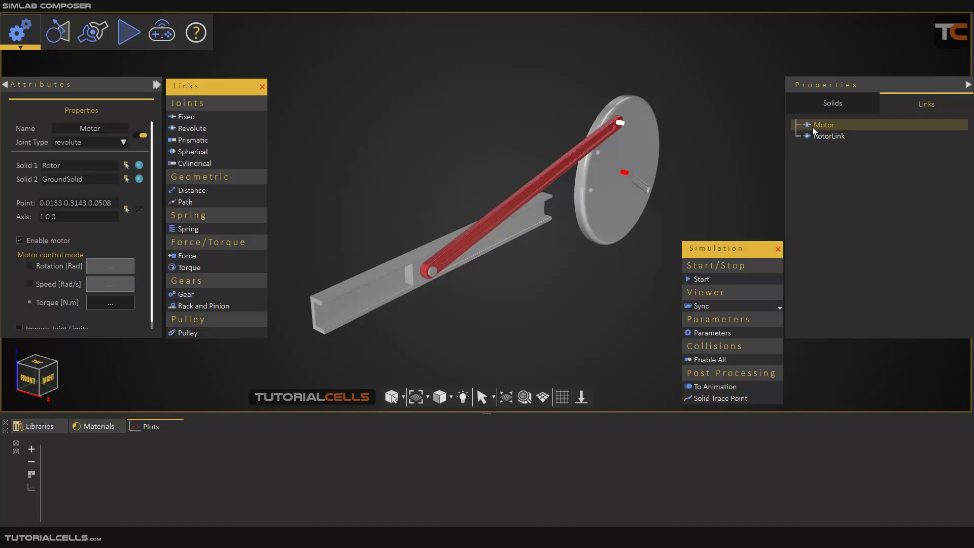
{"action": "key", "text": "Delete"}
{"action": "left_click", "coordinate": [813, 127]}
{"action": "key", "text": "Delete"}
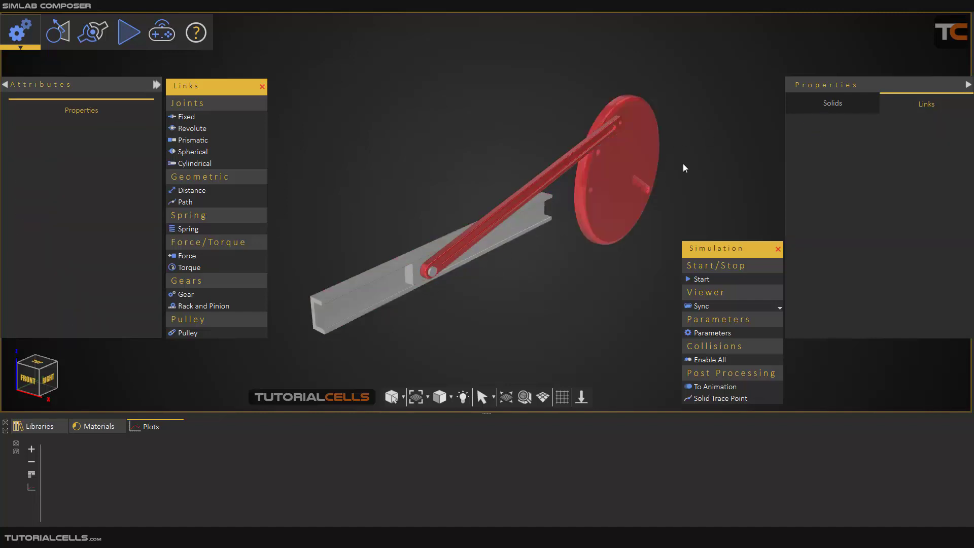
{"action": "left_click", "coordinate": [806, 106]}
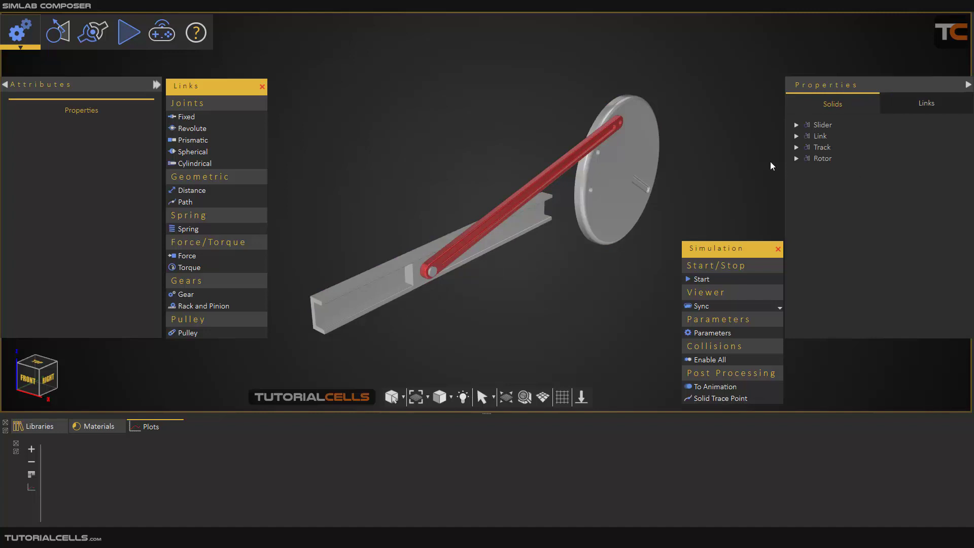
Step: Start solid editing and delete the Slider and Link solids from the mechanism
{"action": "left_click", "coordinate": [68, 44]}
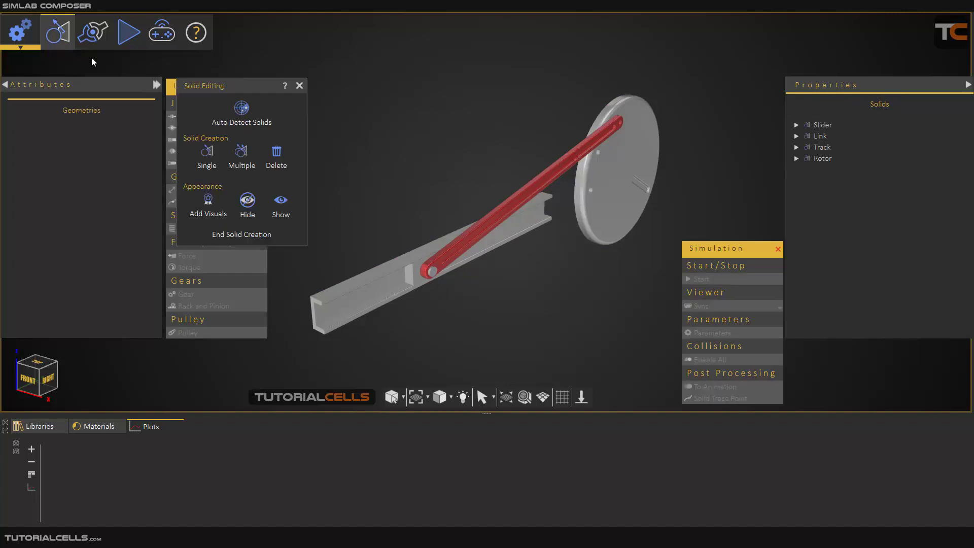
{"action": "left_click_drag", "start_coordinate": [208, 87], "coordinate": [341, 88]}
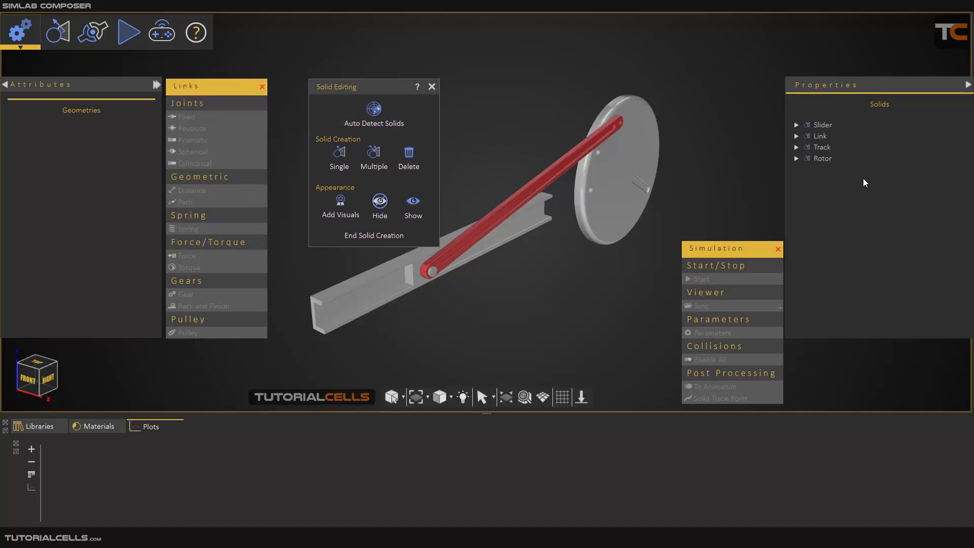
{"action": "left_click", "coordinate": [823, 125]}
{"action": "left_click", "coordinate": [409, 155]}
{"action": "left_click", "coordinate": [821, 124]}
{"action": "left_click", "coordinate": [415, 163]}
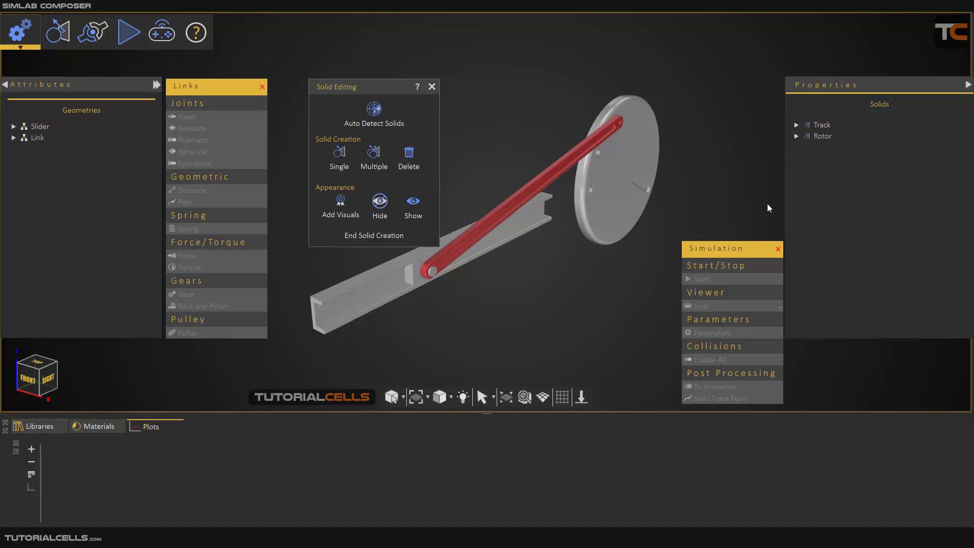
Step: Delete the remaining Track and Rotor solids, and close solid editing
{"action": "left_click", "coordinate": [814, 126]}
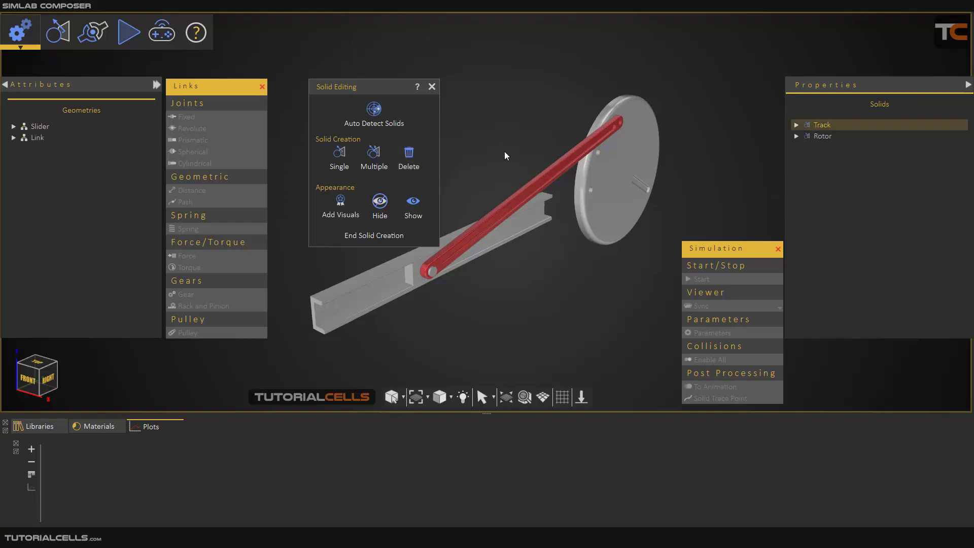
{"action": "left_click", "coordinate": [410, 156]}
{"action": "left_click", "coordinate": [810, 127]}
{"action": "left_click", "coordinate": [418, 160]}
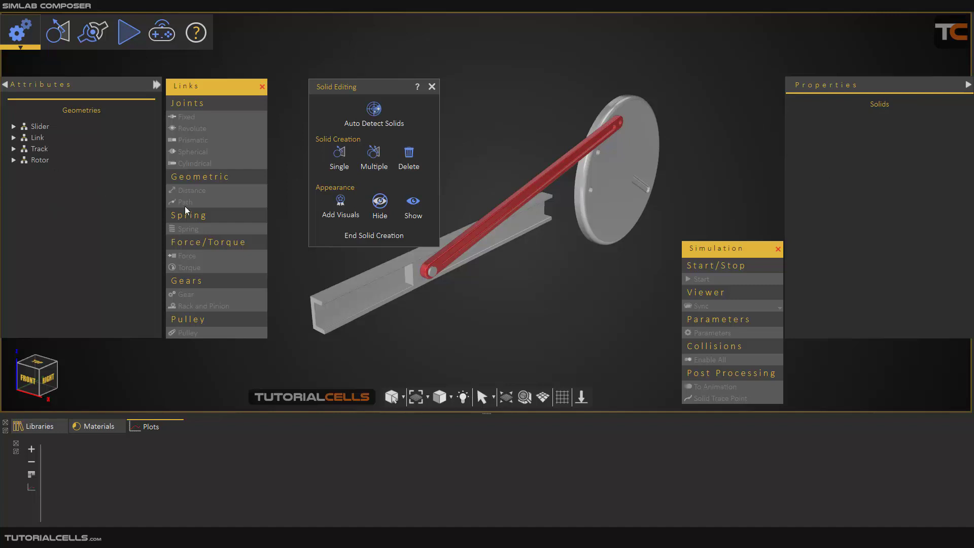
{"action": "left_click", "coordinate": [432, 87]}
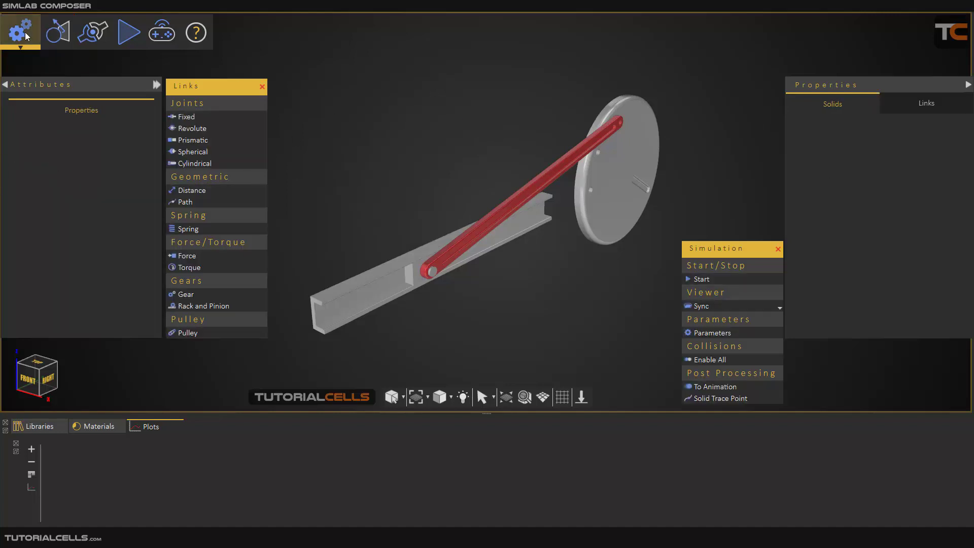
Step: Switch to the Virtual Reality workspace and examine the rotor, link, track and slider parts in the scene
{"action": "left_click", "coordinate": [25, 45]}
{"action": "left_click", "coordinate": [30, 122]}
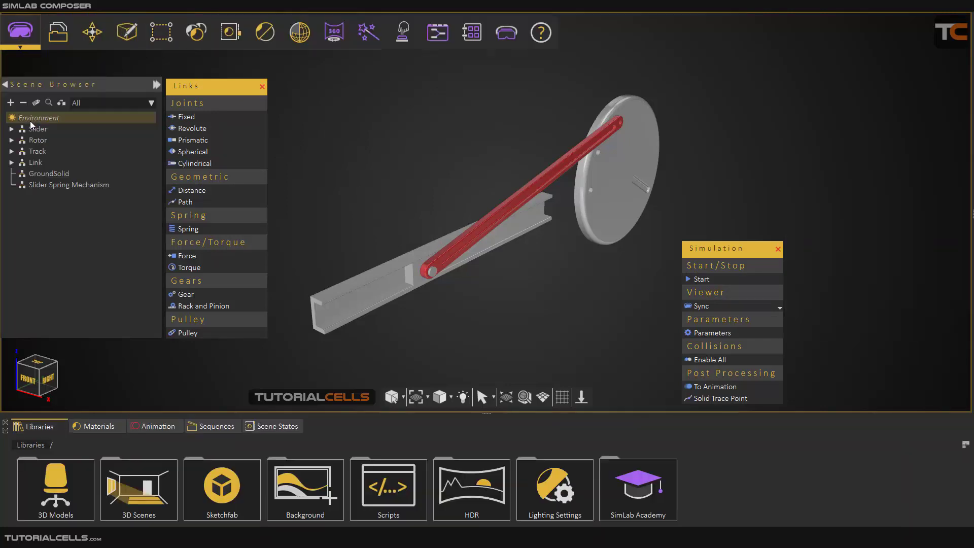
{"action": "left_click", "coordinate": [553, 175]}
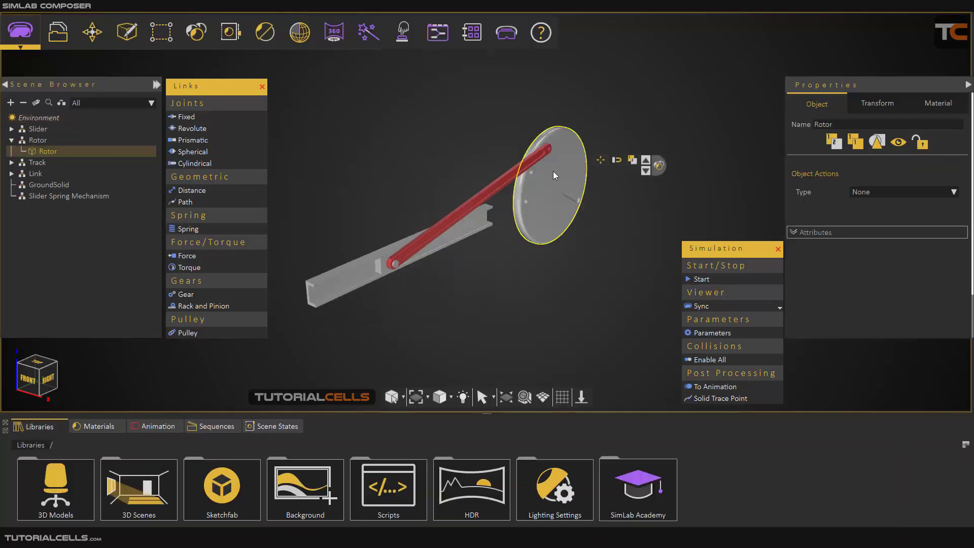
{"action": "left_click", "coordinate": [600, 160]}
{"action": "mouse_move", "coordinate": [593, 196]}
{"action": "left_mouse_down"}
{"action": "mouse_move", "coordinate": [604, 198]}
{"action": "mouse_move", "coordinate": [588, 196]}
{"action": "left_mouse_up"}
{"action": "left_click", "coordinate": [481, 195]}
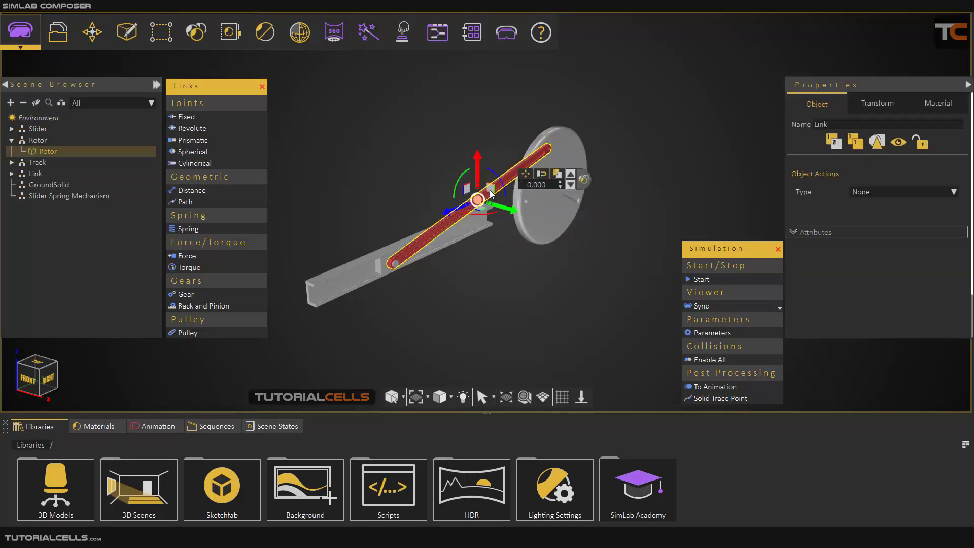
{"action": "left_click", "coordinate": [344, 264]}
{"action": "left_click", "coordinate": [381, 268]}
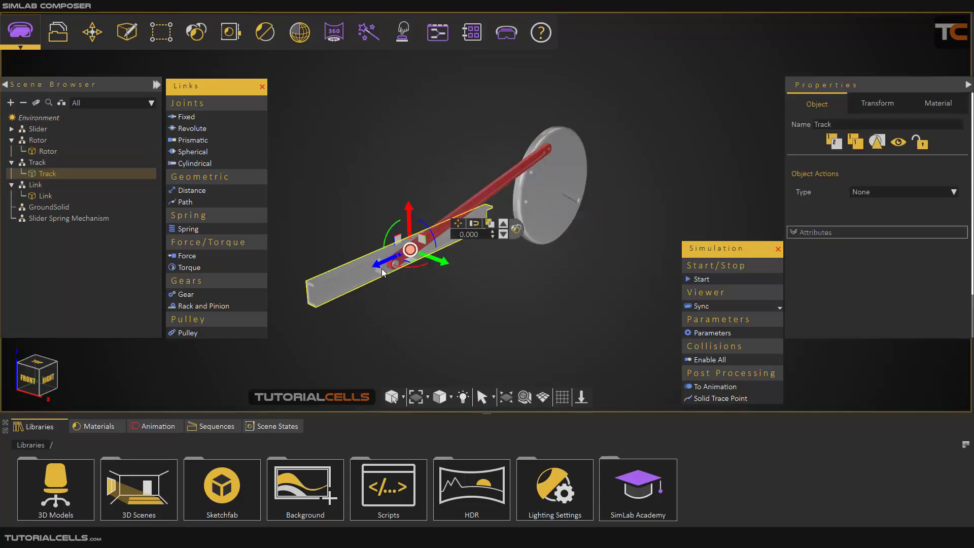
{"action": "left_click", "coordinate": [425, 311]}
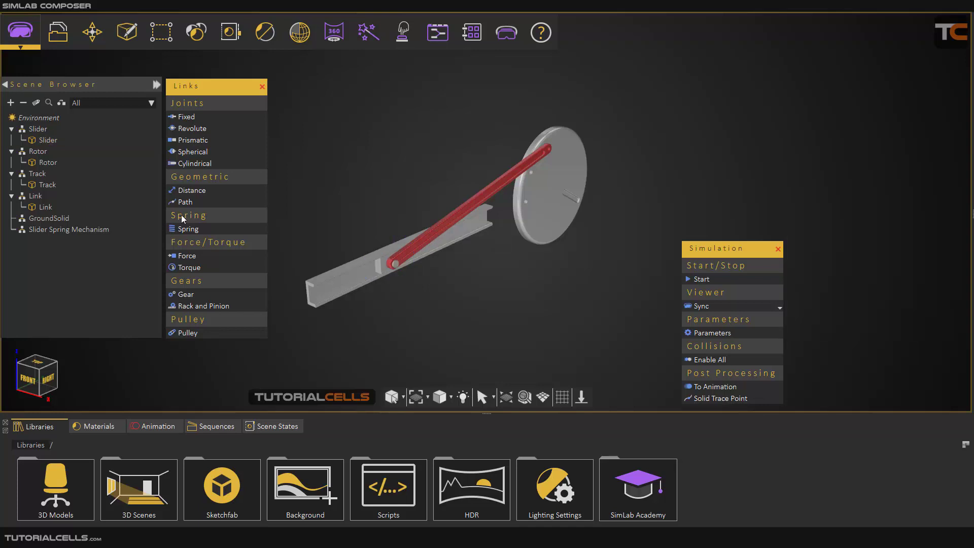
Step: Collapse the scene tree and delete the GroundSolid and Slider Spring Mechanism nodes
{"action": "left_click", "coordinate": [22, 102]}
{"action": "left_click", "coordinate": [38, 129]}
{"action": "left_click", "coordinate": [38, 140]}
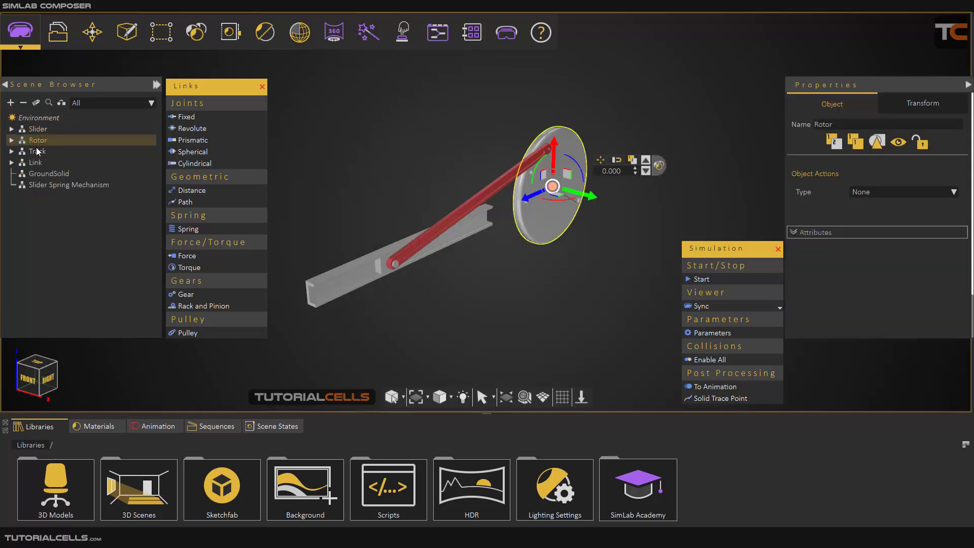
{"action": "left_click", "coordinate": [37, 151]}
{"action": "left_click", "coordinate": [37, 162]}
{"action": "left_click", "coordinate": [38, 174]}
{"action": "key", "text": "Delete"}
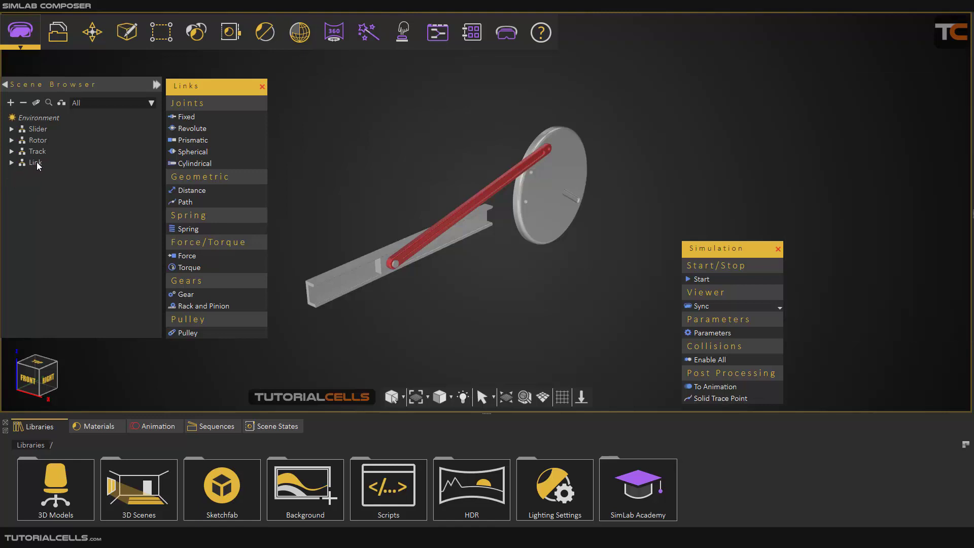
Step: Examine the Slider, Rotor, Track and Link nodes and their geometry in the scene, and collapse the tree again
{"action": "left_click", "coordinate": [37, 163]}
{"action": "left_click", "coordinate": [38, 140]}
{"action": "left_click", "coordinate": [36, 129]}
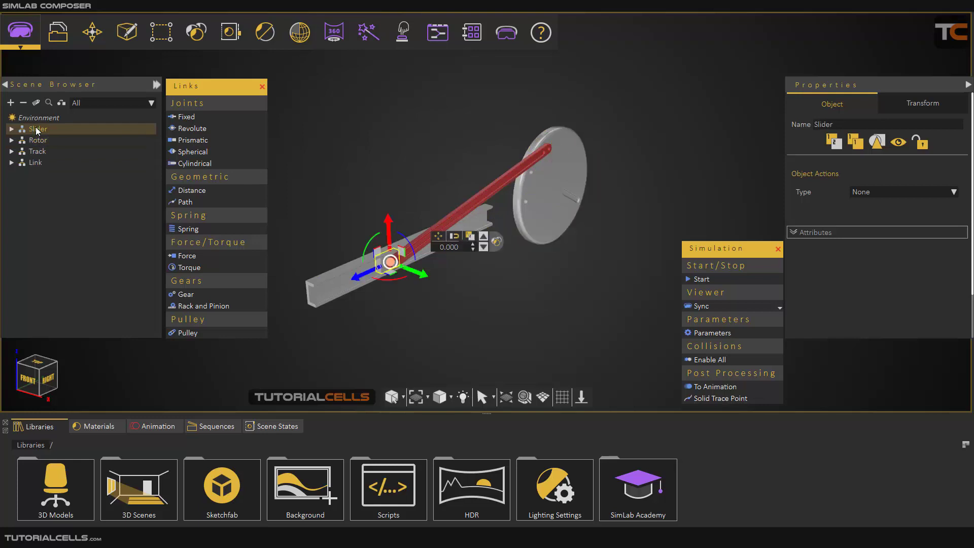
{"action": "left_click", "coordinate": [9, 133]}
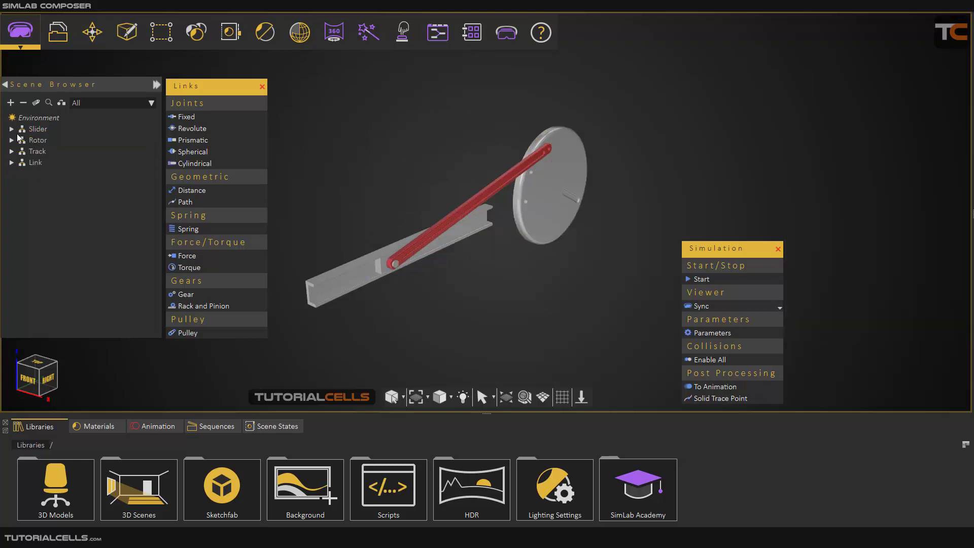
{"action": "left_click", "coordinate": [11, 140]}
{"action": "left_click", "coordinate": [11, 140]}
{"action": "left_click", "coordinate": [38, 129]}
{"action": "key", "text": "Down"}
{"action": "key", "text": "Down"}
{"action": "key", "text": "Down"}
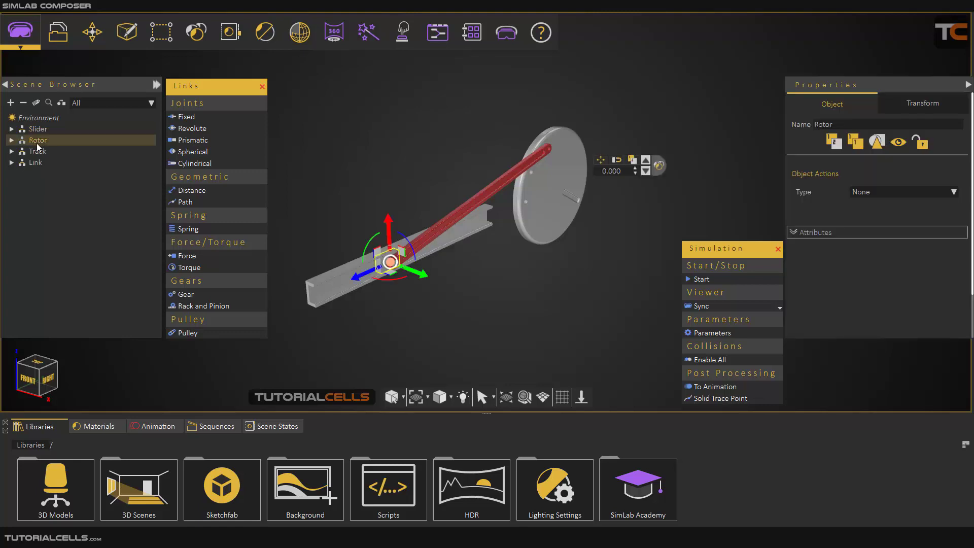
{"action": "left_click", "coordinate": [538, 217]}
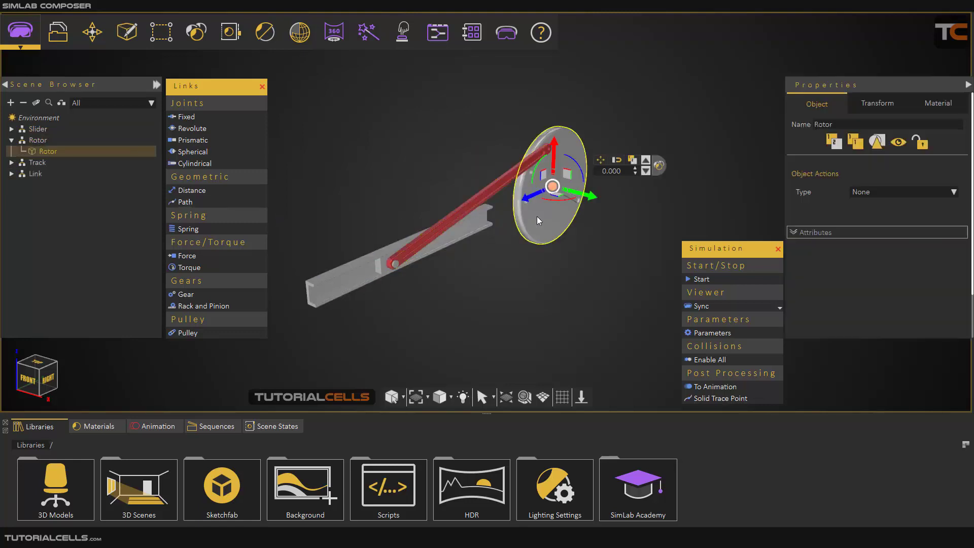
{"action": "left_click", "coordinate": [464, 227]}
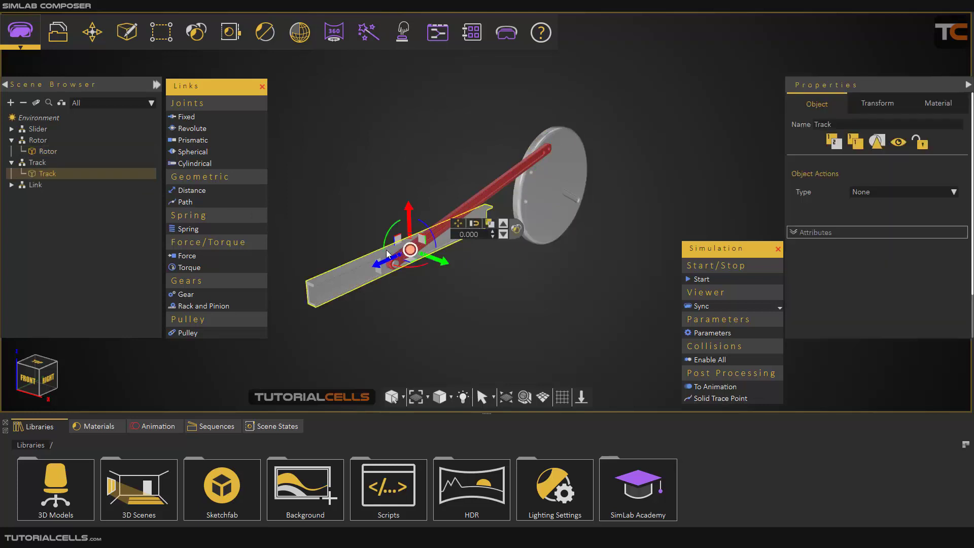
{"action": "left_click", "coordinate": [342, 220]}
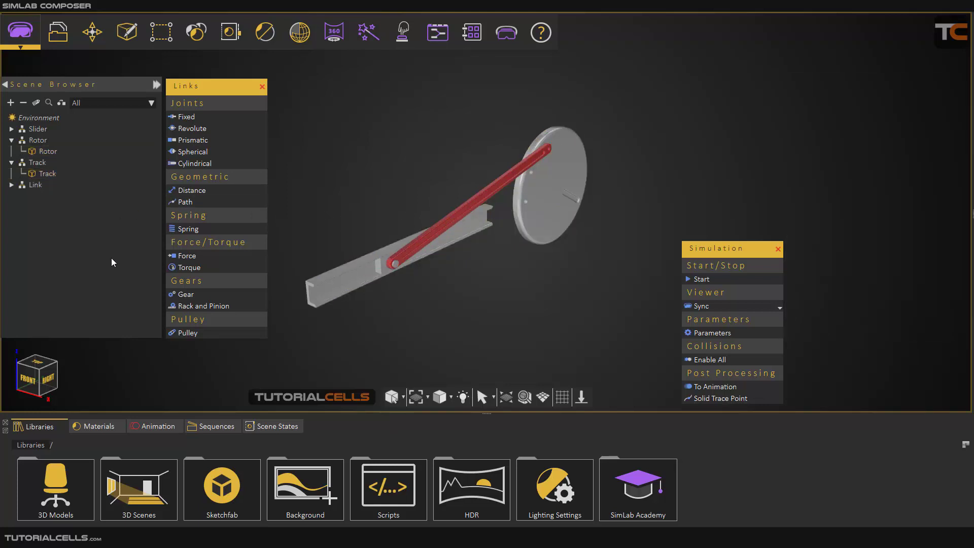
{"action": "left_click", "coordinate": [27, 103]}
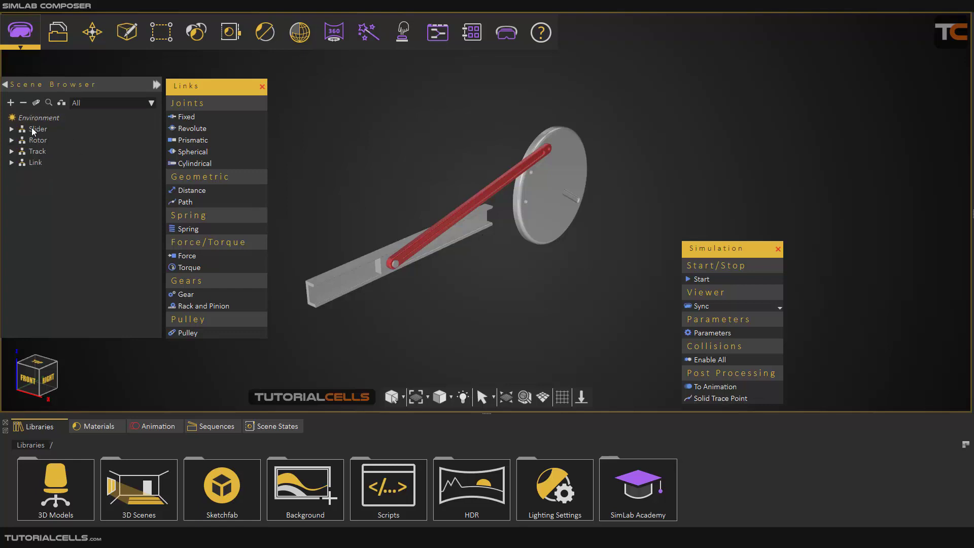
Step: Return to the Simulation workspace and create a single solid from the Slider geometry
{"action": "left_click", "coordinate": [20, 34]}
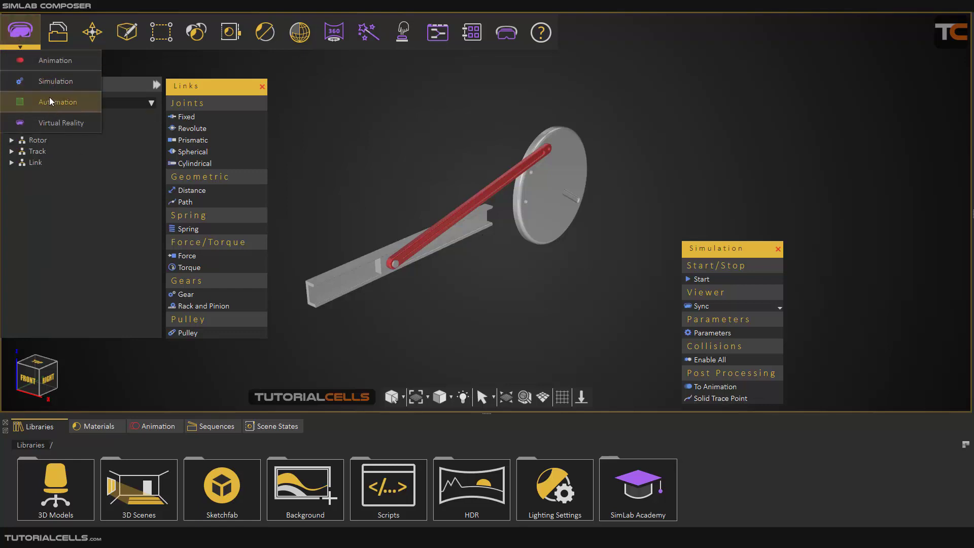
{"action": "left_click", "coordinate": [50, 81]}
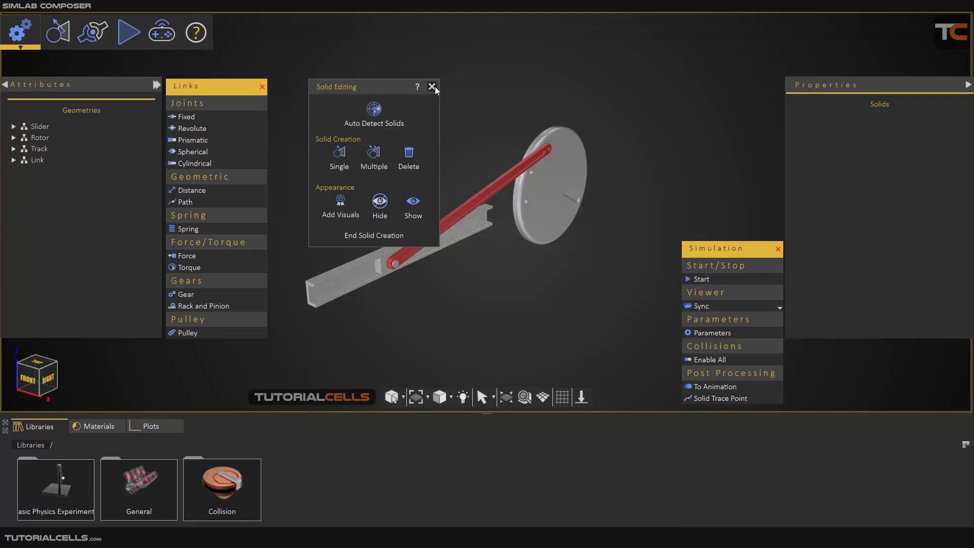
{"action": "left_click_drag", "start_coordinate": [391, 86], "coordinate": [380, 85]}
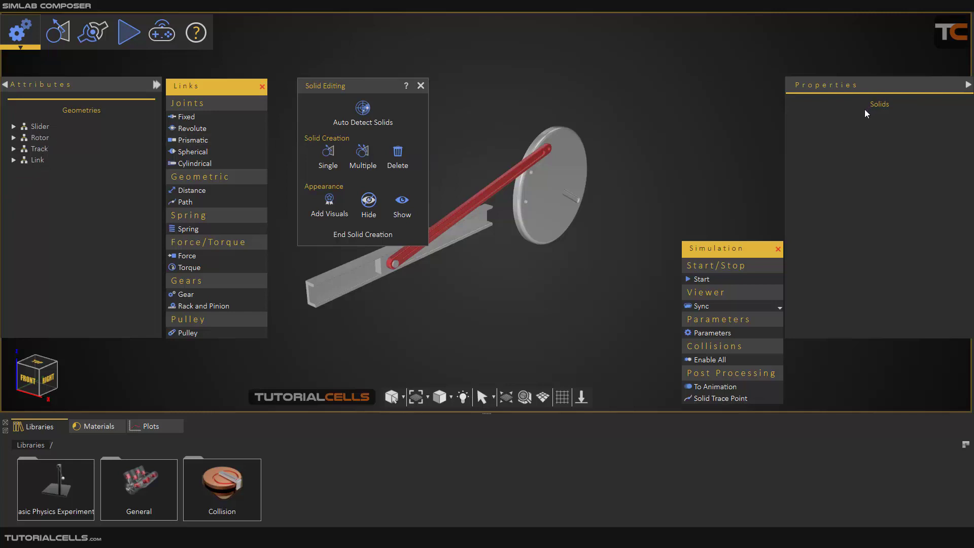
{"action": "left_click", "coordinate": [40, 126]}
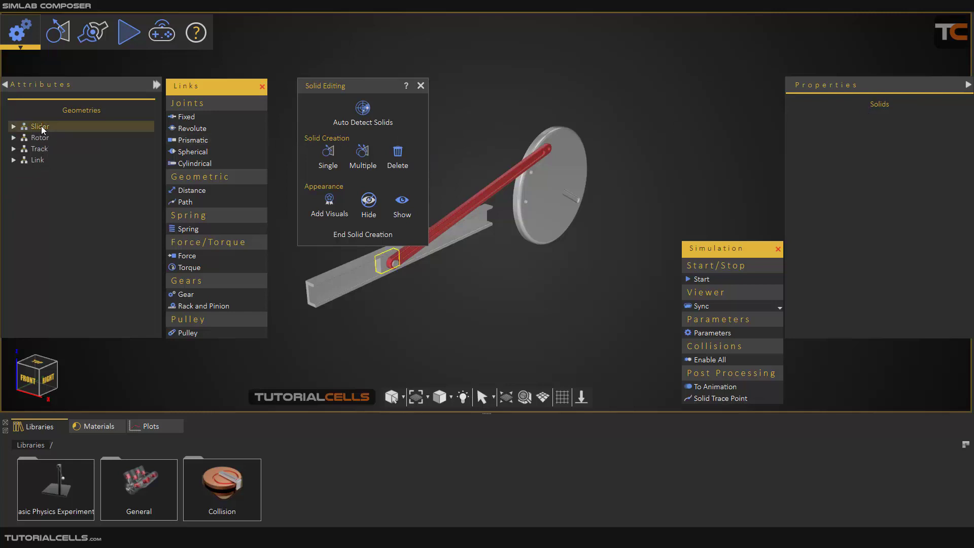
{"action": "left_click", "coordinate": [330, 164]}
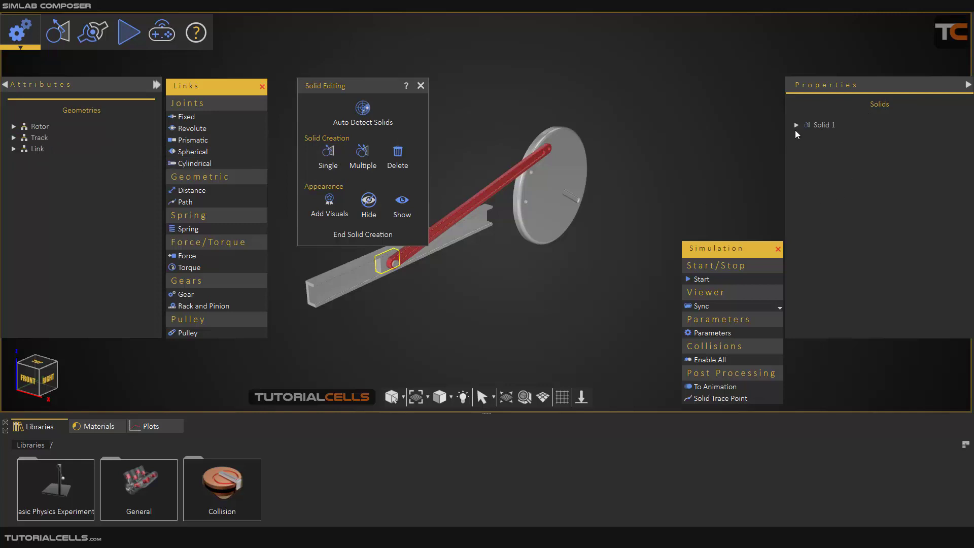
Step: Auto-detect solids for the remaining Rotor, Track and Link geometries, and end solid creation
{"action": "left_click", "coordinate": [39, 127]}
{"action": "left_click", "coordinate": [41, 139], "text": "ctrl"}
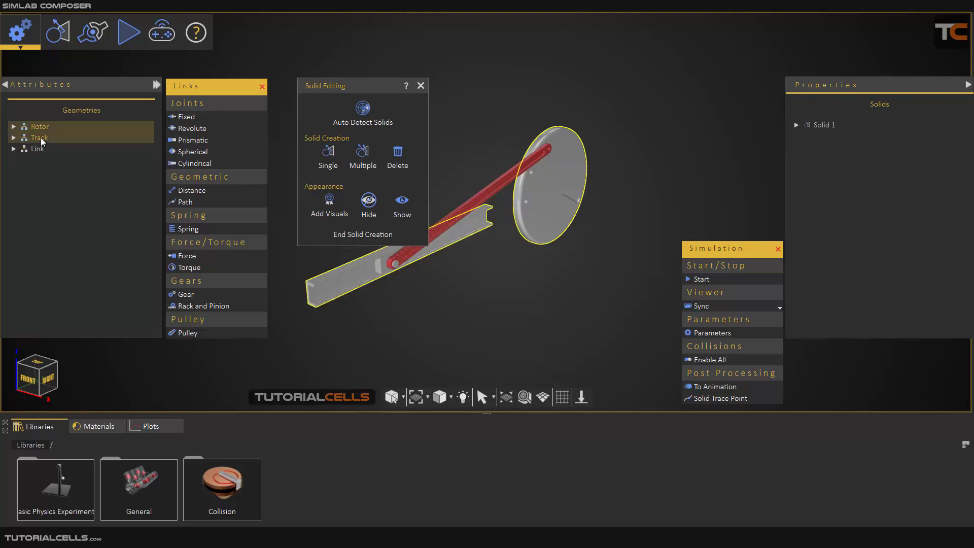
{"action": "left_click", "coordinate": [358, 125]}
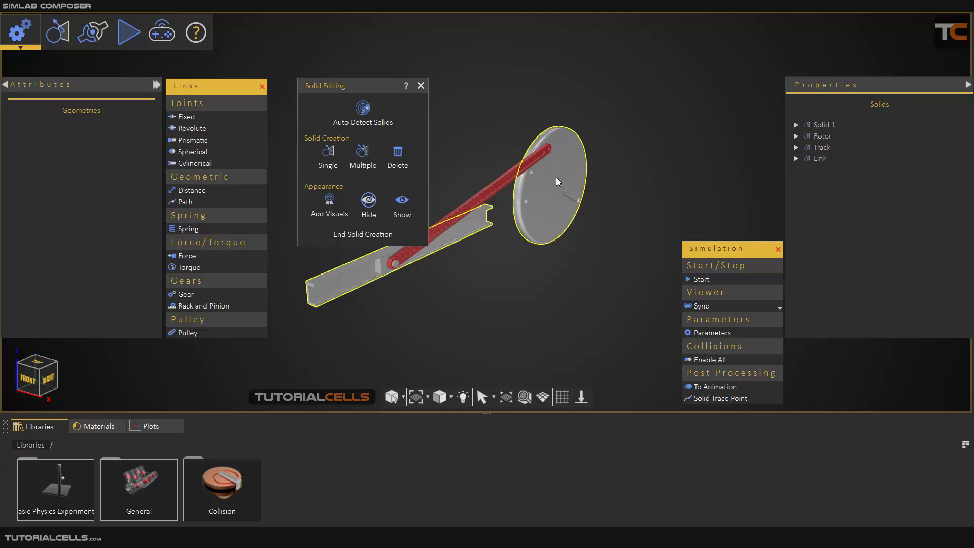
{"action": "left_click", "coordinate": [383, 236]}
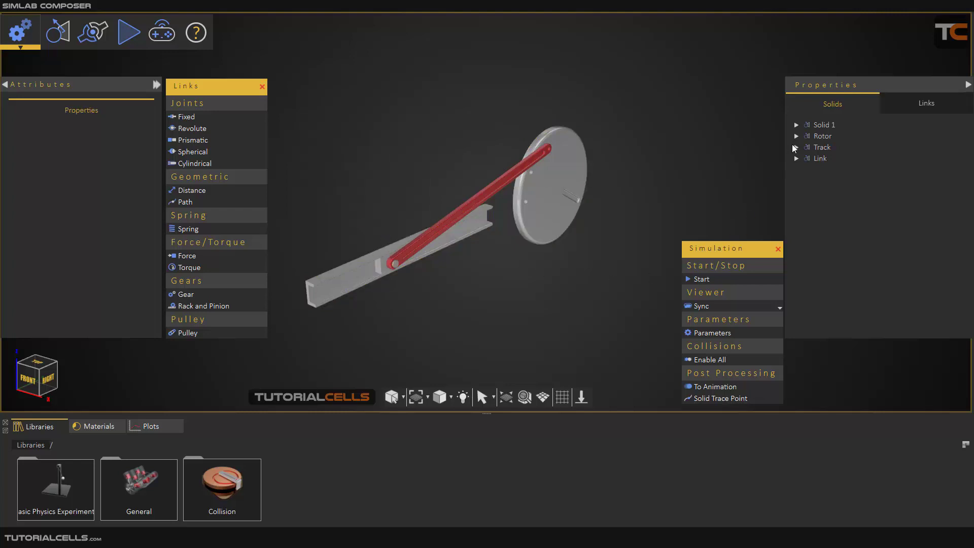
Step: Examine the attributes of Solid 1, Rotor, Track and Link, and inspect where the link meets the slider and the rotor
{"action": "left_click", "coordinate": [815, 126]}
{"action": "left_click", "coordinate": [818, 136]}
{"action": "left_click", "coordinate": [819, 147]}
{"action": "left_click", "coordinate": [819, 158]}
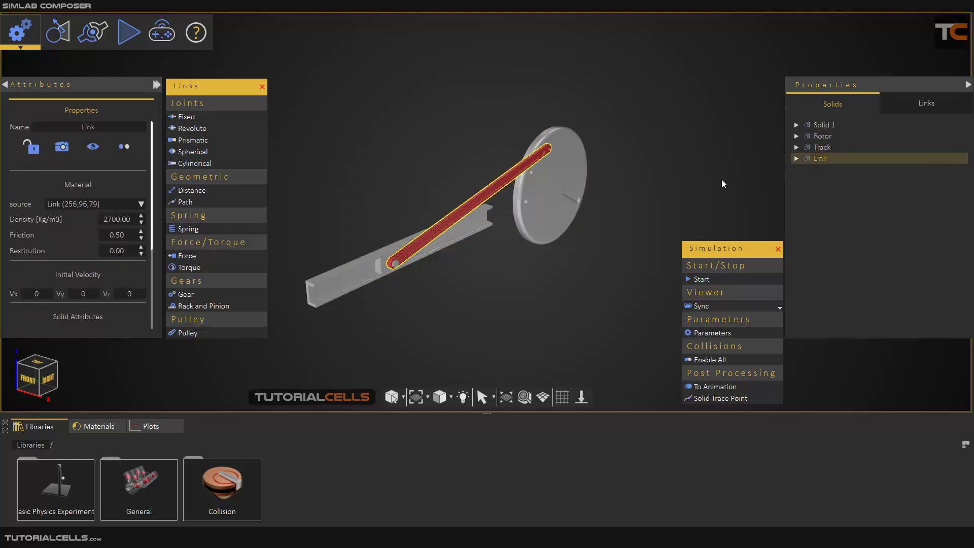
{"action": "left_click", "coordinate": [724, 183]}
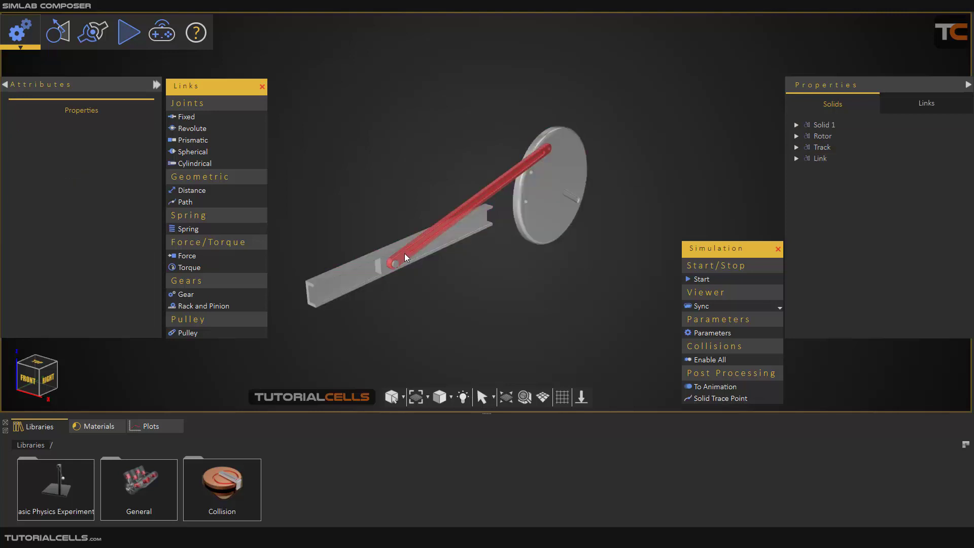
{"action": "scroll", "coordinate": [525, 264], "scroll_direction": "up", "scroll_amount": 5}
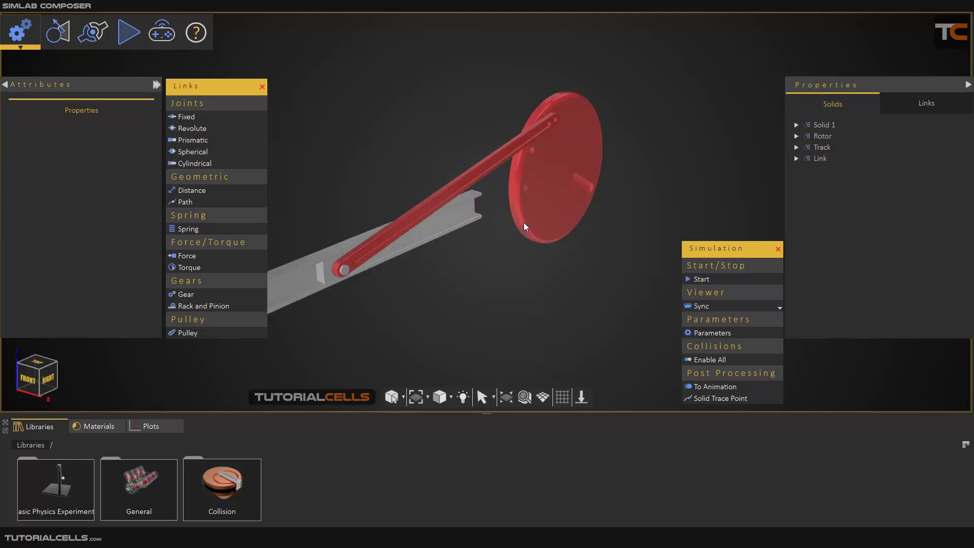
{"action": "scroll", "coordinate": [595, 219], "scroll_direction": "down", "scroll_amount": 2}
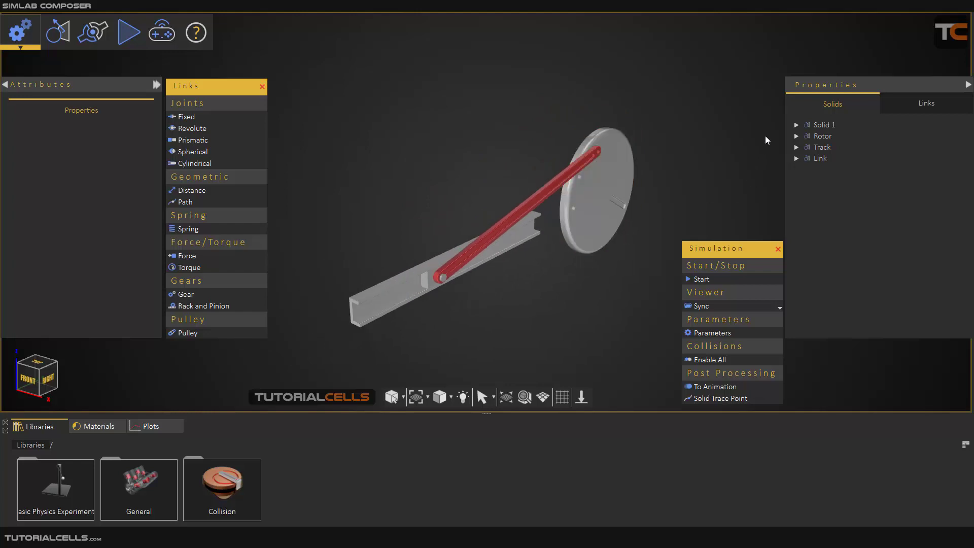
{"action": "left_click", "coordinate": [818, 126]}
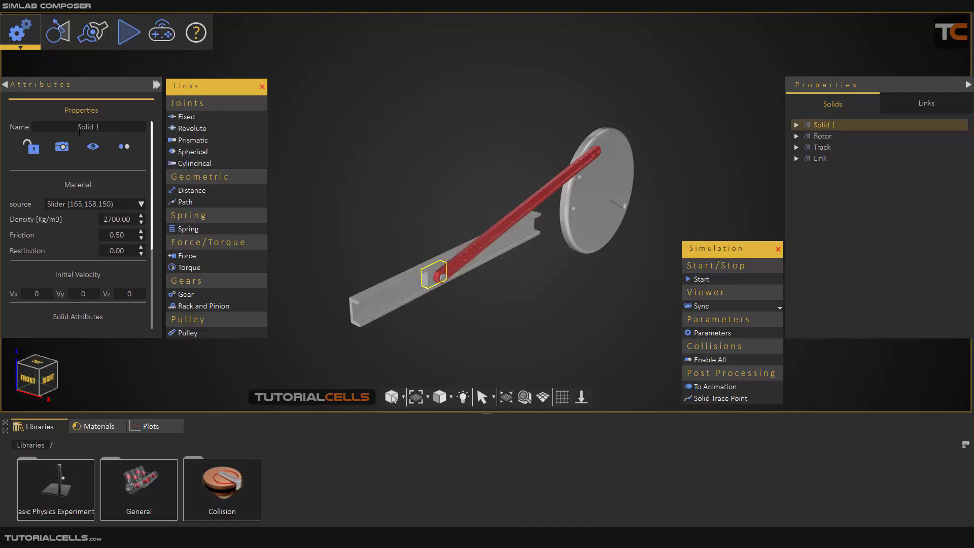
{"action": "left_click", "coordinate": [822, 135]}
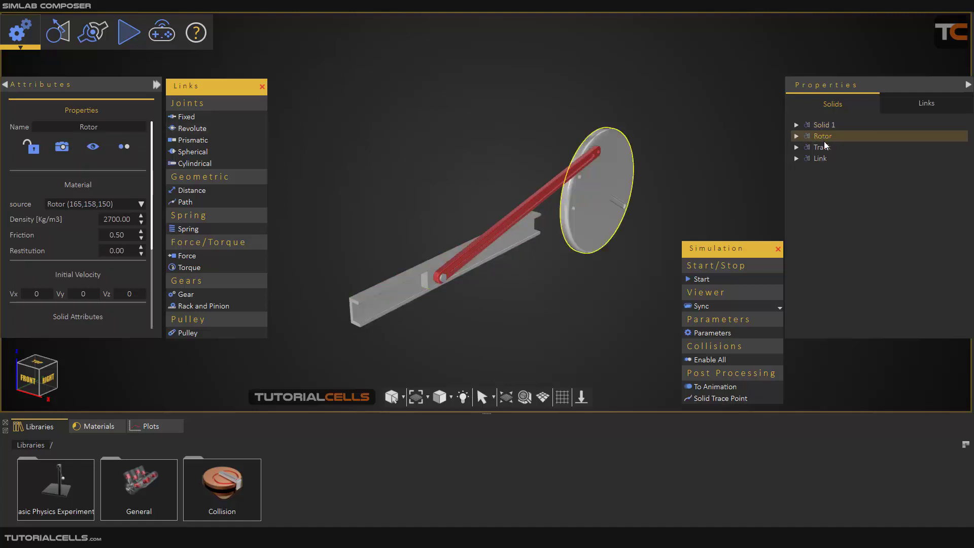
{"action": "left_click", "coordinate": [812, 125]}
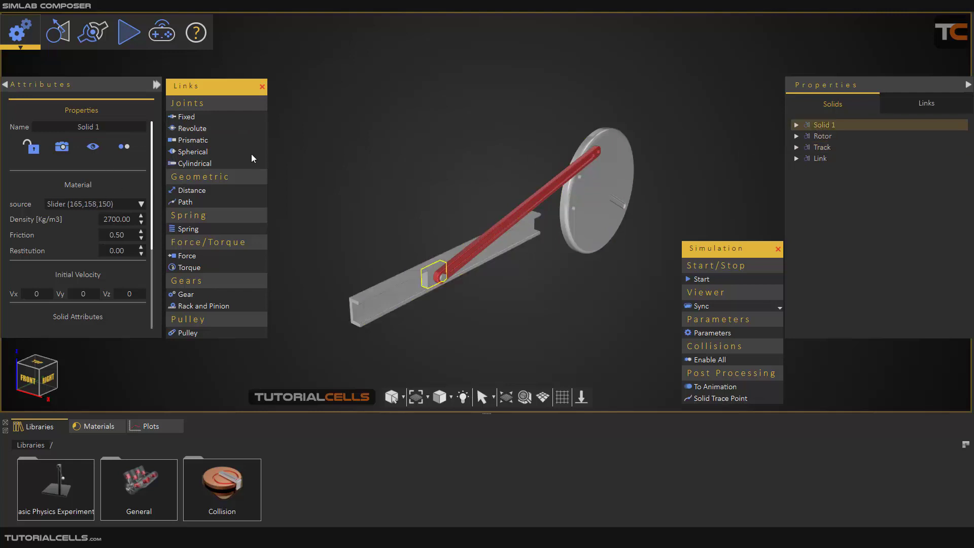
Step: Rename Solid 1 as slider
{"action": "left_click_drag", "start_coordinate": [100, 125], "coordinate": [76, 127]}
{"action": "type", "text": "slider"}
{"action": "left_click", "coordinate": [819, 137]}
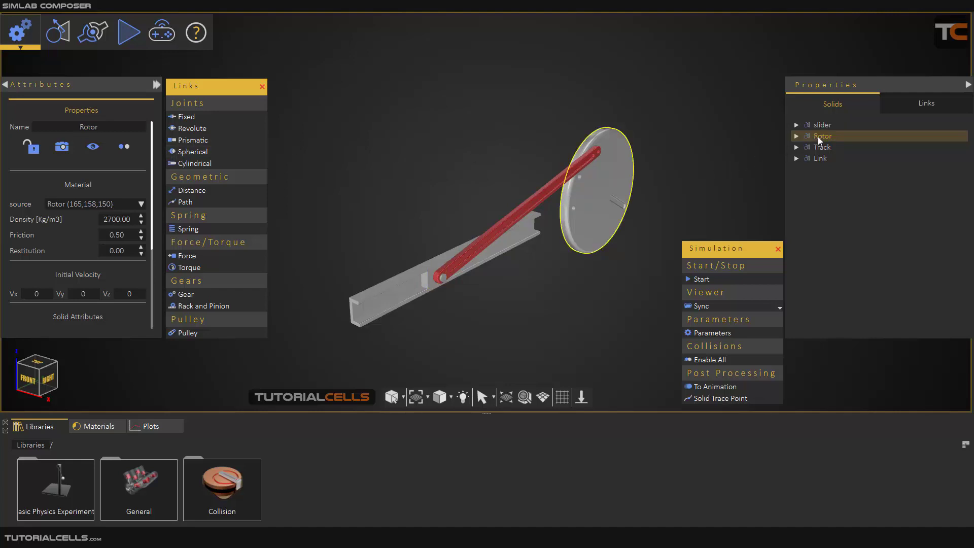
Step: Examine the Track and Link solids and check the mechanism's list of links
{"action": "left_click", "coordinate": [823, 148]}
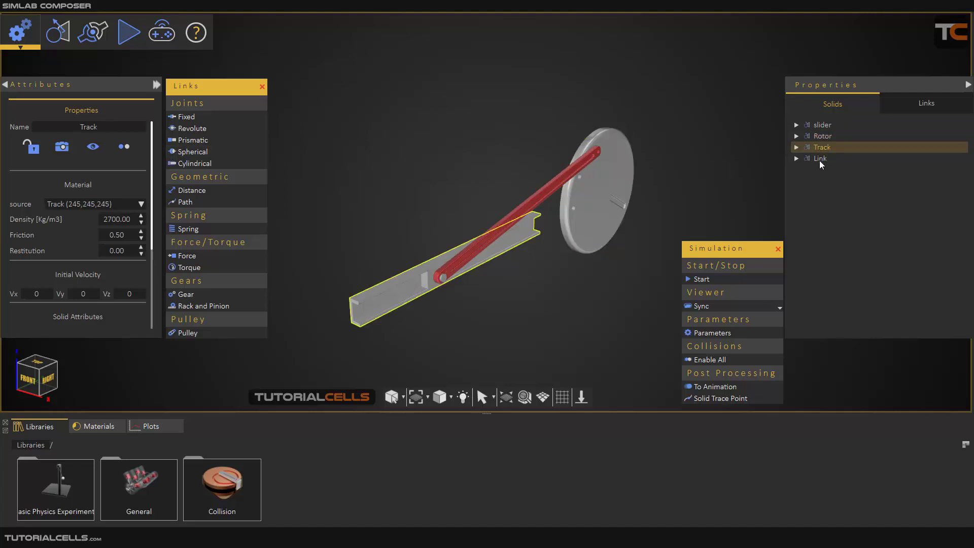
{"action": "left_click", "coordinate": [820, 159]}
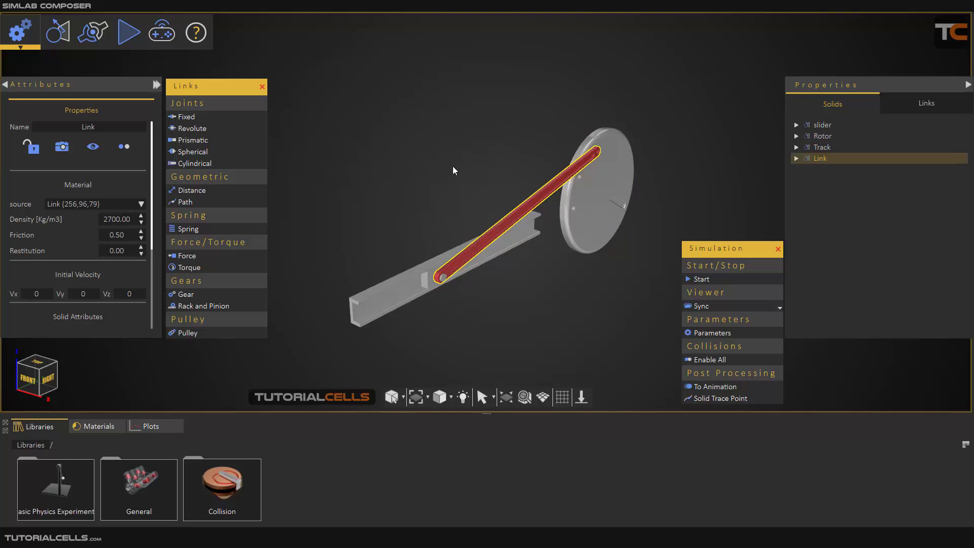
{"action": "left_click", "coordinate": [937, 103]}
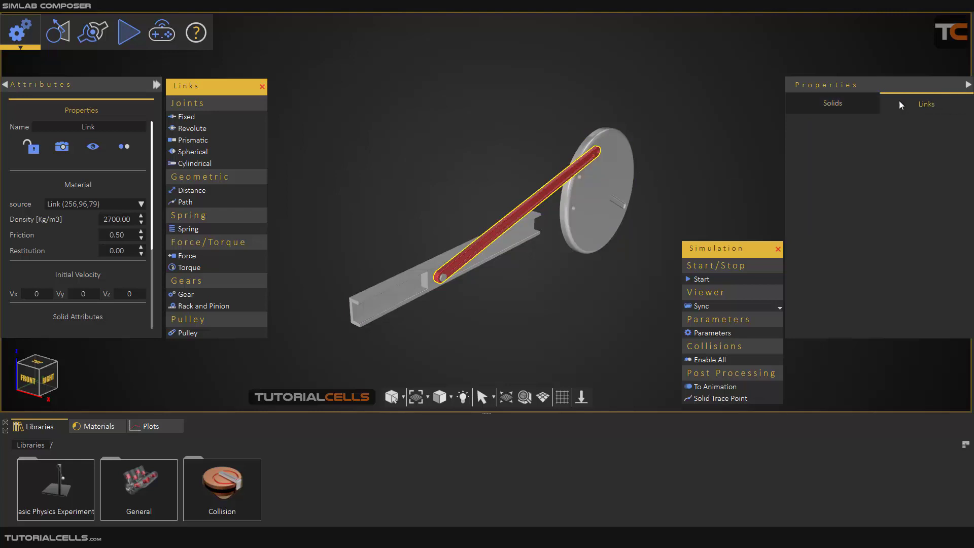
{"action": "left_click", "coordinate": [847, 105]}
{"action": "middle_click_drag", "start_coordinate": [597, 280], "coordinate": [576, 272]}
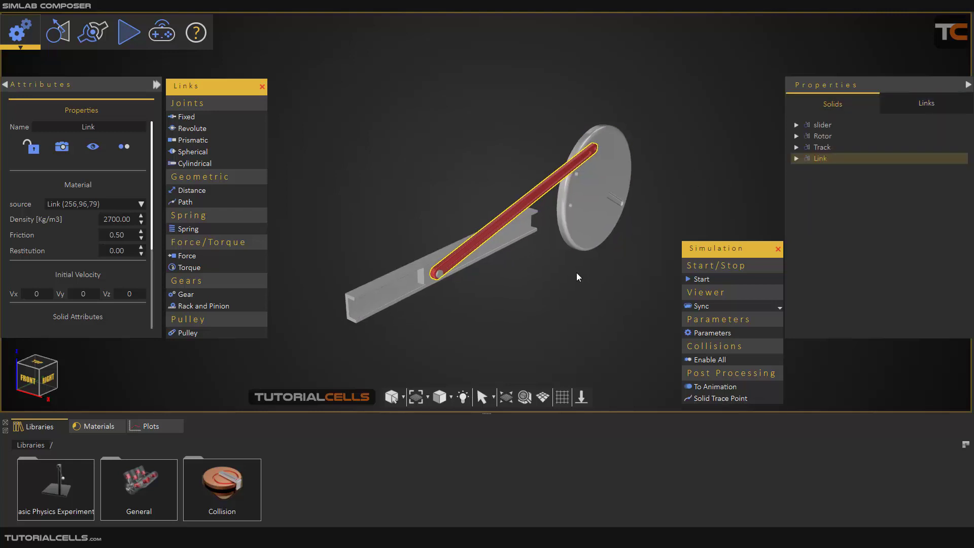
Step: Run a trial simulation, and review the general, solver, advanced and visual simulation parameters, including the Z gravity
{"action": "left_click", "coordinate": [693, 280]}
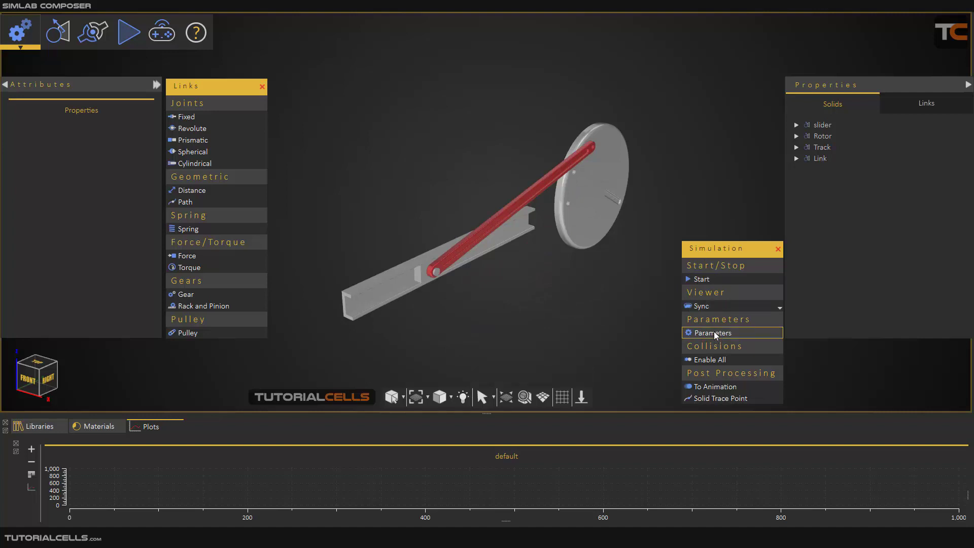
{"action": "left_click", "coordinate": [712, 332]}
{"action": "left_click_drag", "start_coordinate": [456, 182], "coordinate": [473, 189]}
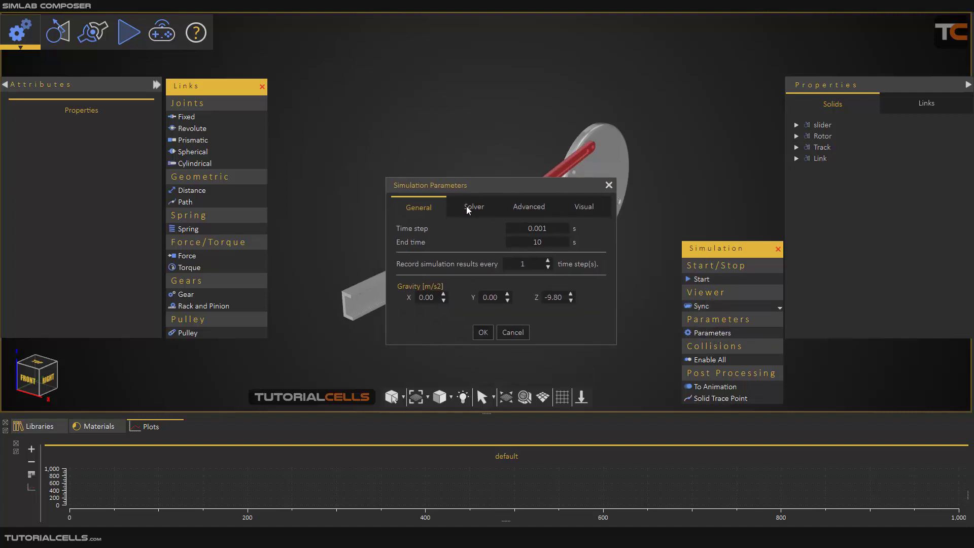
{"action": "left_click", "coordinate": [474, 206]}
{"action": "left_click", "coordinate": [529, 206]}
{"action": "left_click", "coordinate": [576, 208]}
{"action": "left_click", "coordinate": [430, 208]}
{"action": "left_click_drag", "start_coordinate": [566, 298], "coordinate": [545, 298]}
{"action": "left_click", "coordinate": [483, 332]}
Step: Try the Track solid's visibility setting and lock the Track in place
{"action": "mouse_move", "coordinate": [552, 213]}
{"action": "middle_mouse_down"}
{"action": "mouse_move", "coordinate": [540, 219]}
{"action": "mouse_move", "coordinate": [549, 223]}
{"action": "middle_mouse_up"}
{"action": "left_click", "coordinate": [382, 290]}
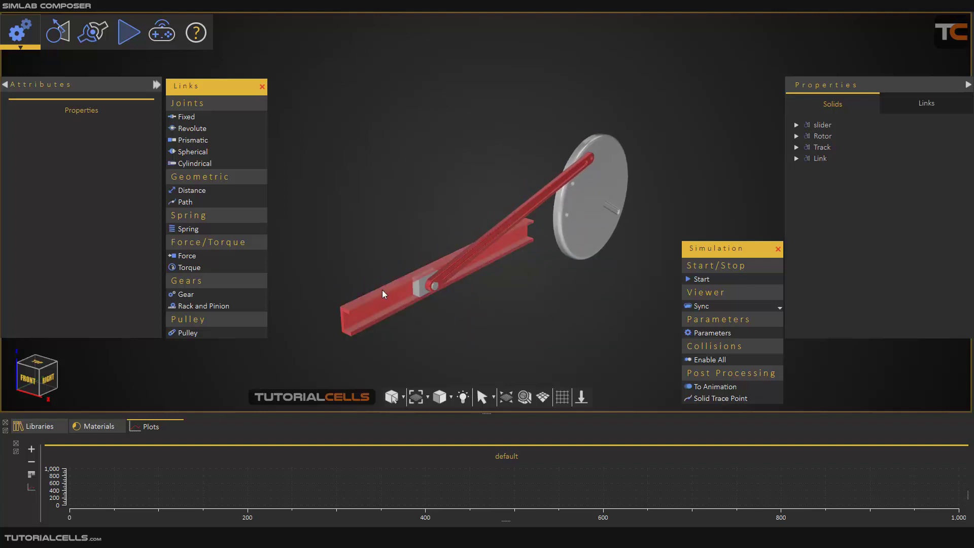
{"action": "left_click", "coordinate": [382, 290]}
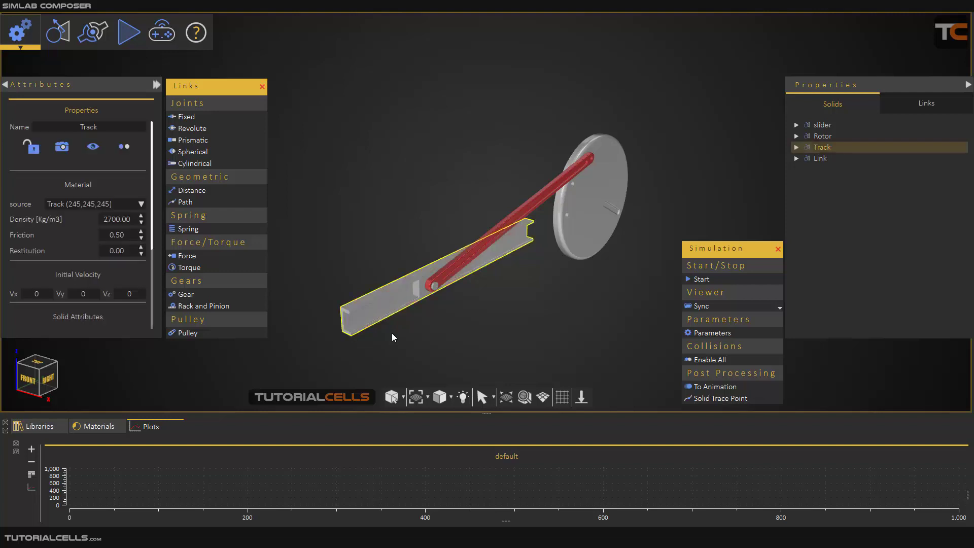
{"action": "left_click_drag", "start_coordinate": [392, 333], "coordinate": [412, 330]}
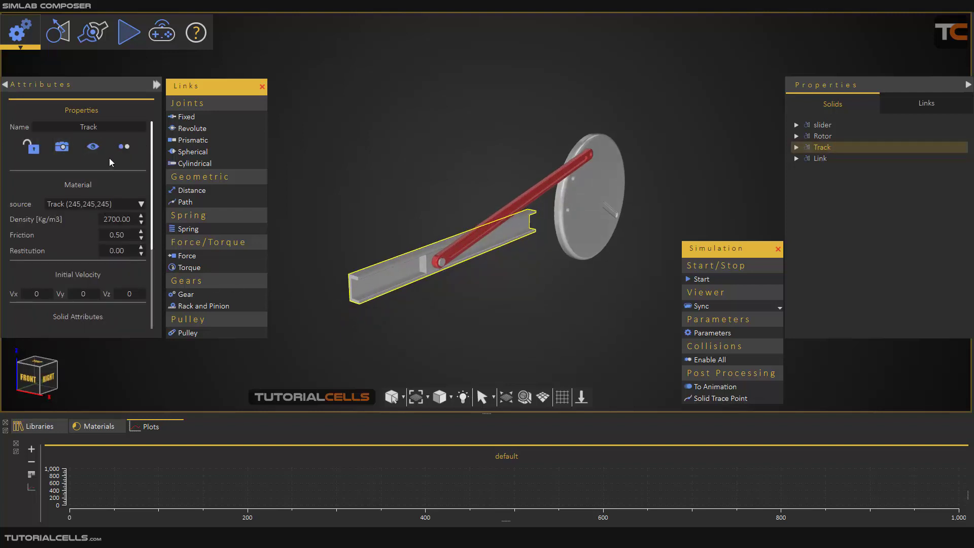
{"action": "left_click", "coordinate": [93, 147]}
{"action": "left_click", "coordinate": [93, 147]}
{"action": "left_click", "coordinate": [34, 149]}
Step: Run and stop a trial simulation, and inspect the Rotor disc and its attributes
{"action": "left_click", "coordinate": [691, 279]}
{"action": "left_click", "coordinate": [691, 278]}
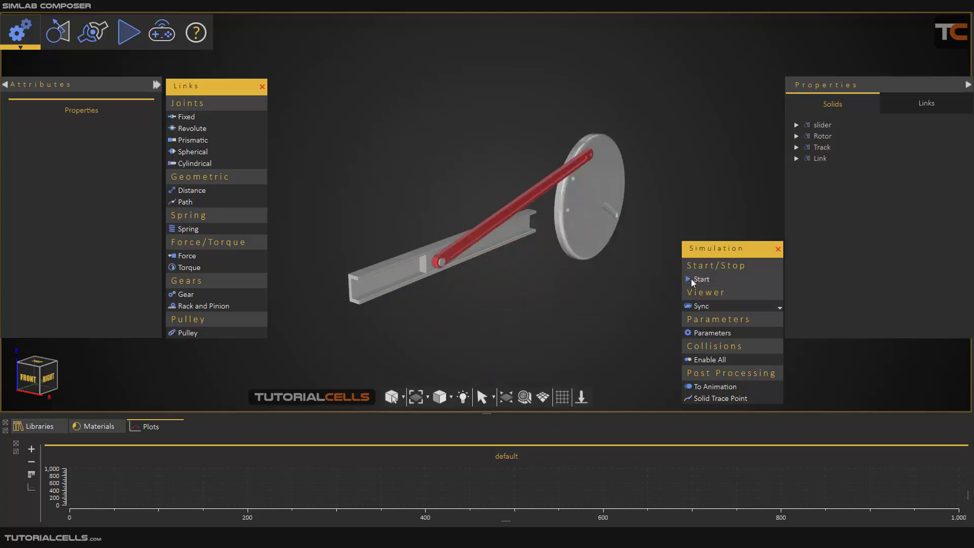
{"action": "middle_click_drag", "start_coordinate": [587, 252], "coordinate": [569, 269]}
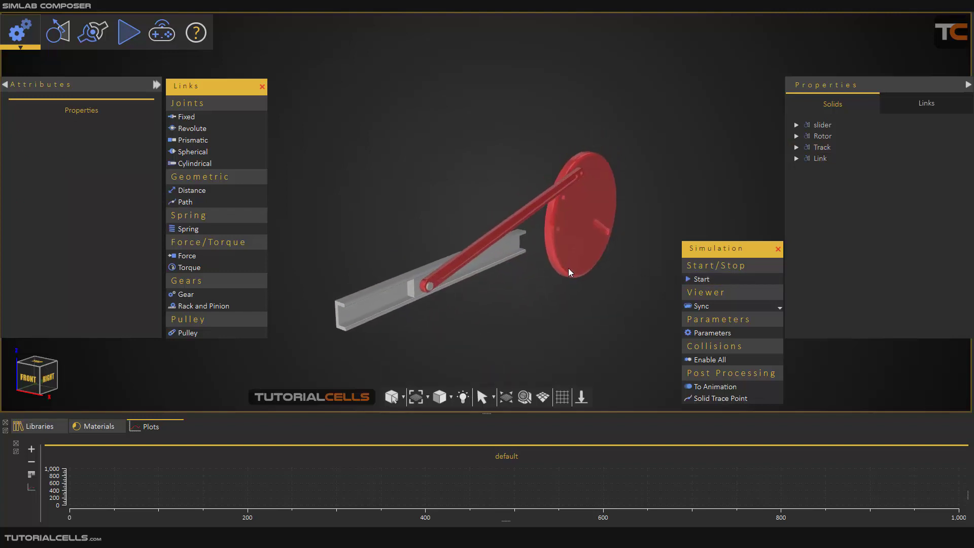
{"action": "left_click_drag", "start_coordinate": [555, 266], "coordinate": [592, 227]}
{"action": "left_click", "coordinate": [592, 226]}
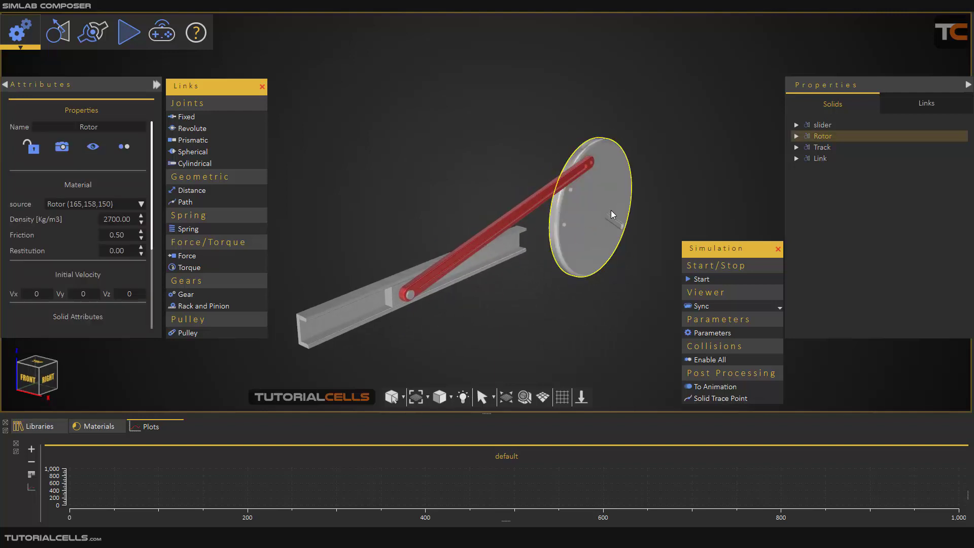
{"action": "left_click_drag", "start_coordinate": [572, 358], "coordinate": [564, 340]}
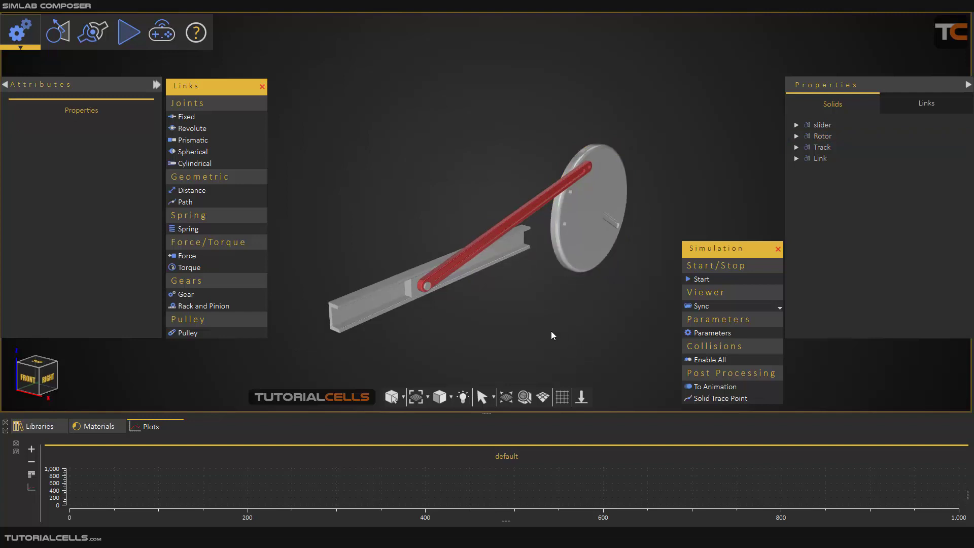
Step: Switch to the Virtual Reality workspace without saving the simulation as an animation
{"action": "left_click", "coordinate": [25, 39]}
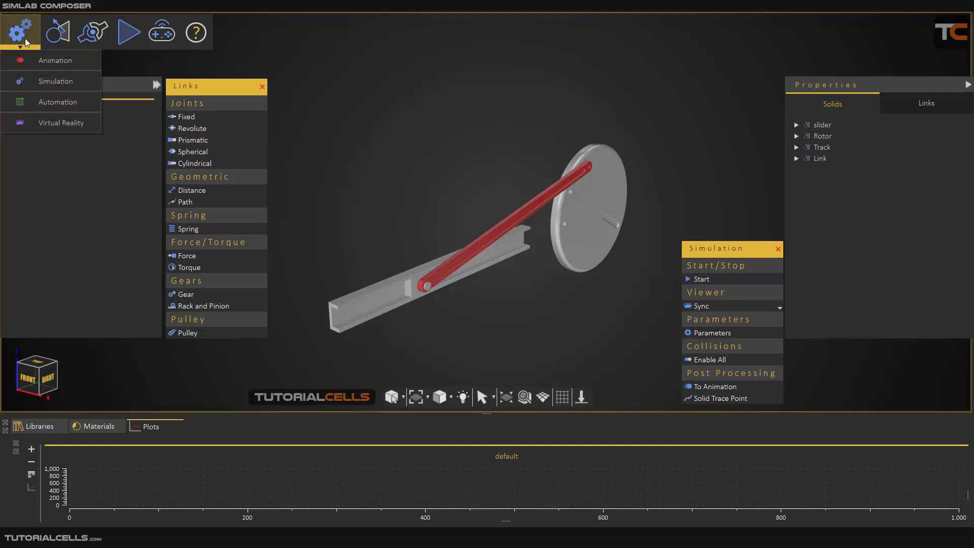
{"action": "left_click", "coordinate": [54, 123]}
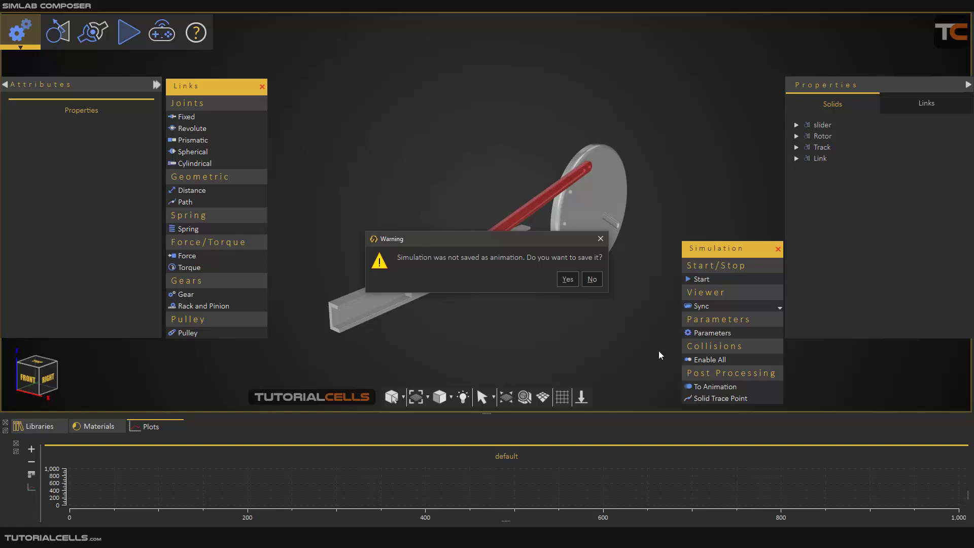
{"action": "left_click", "coordinate": [592, 280]}
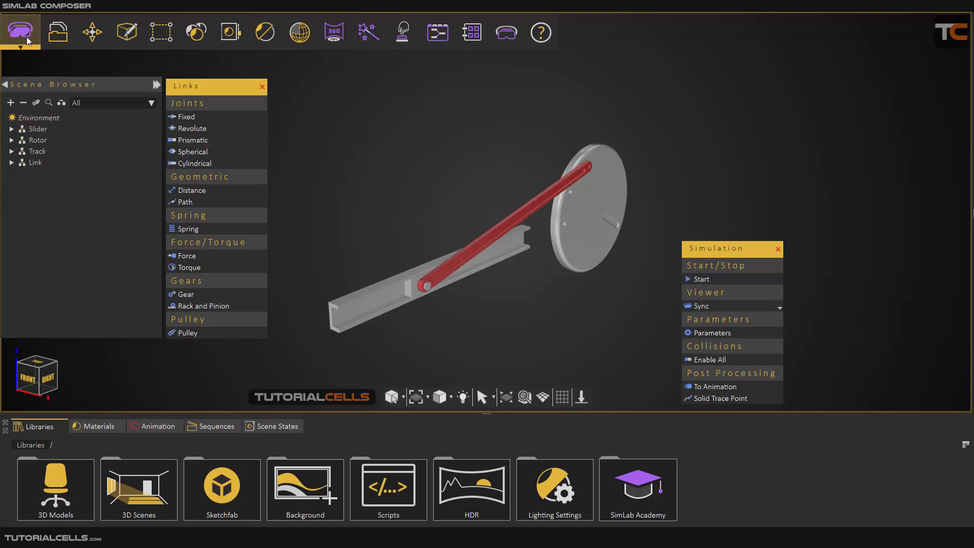
Step: Create a basic cylinder centred at 0 0 0.5 with radius 0.50 and height 1.00
{"action": "left_click", "coordinate": [127, 32]}
{"action": "mouse_move", "coordinate": [147, 88]}
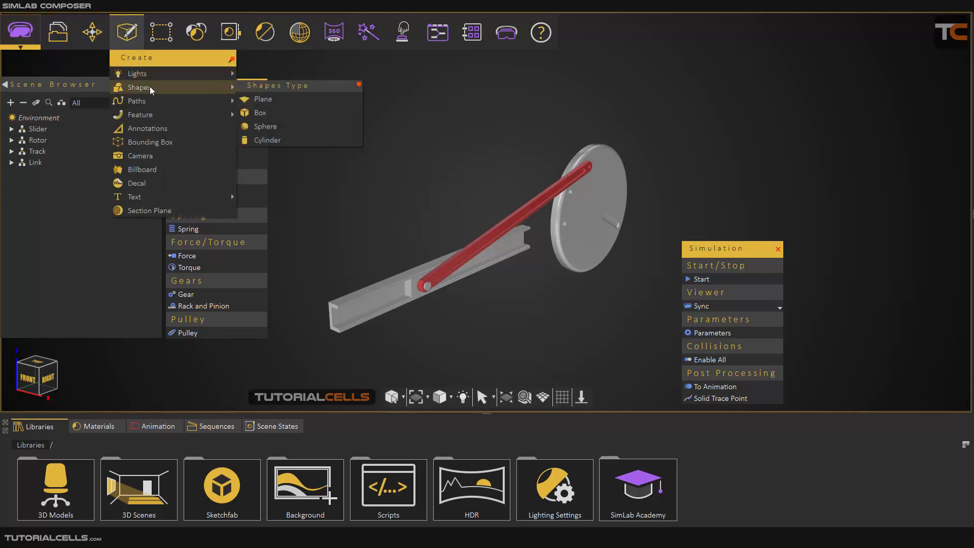
{"action": "left_click", "coordinate": [272, 138]}
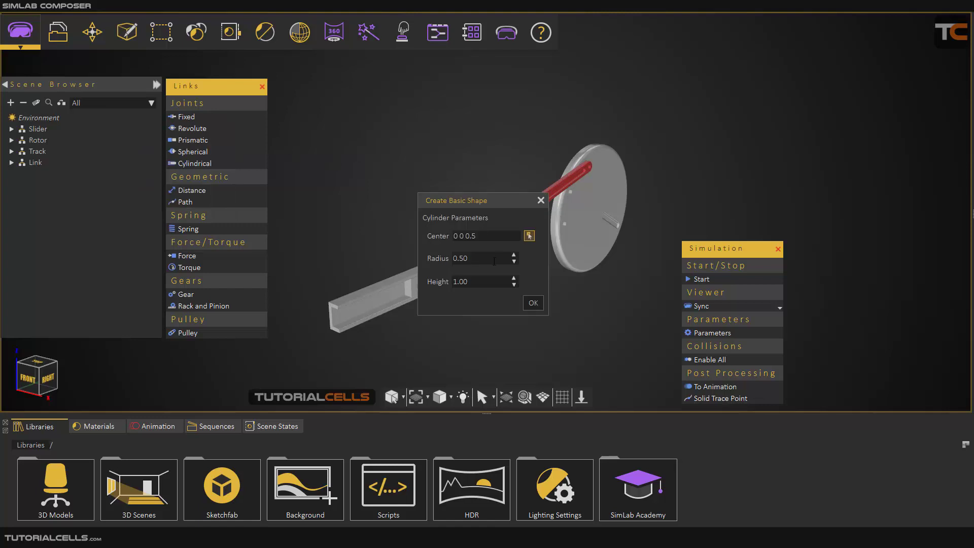
{"action": "left_click", "coordinate": [533, 303]}
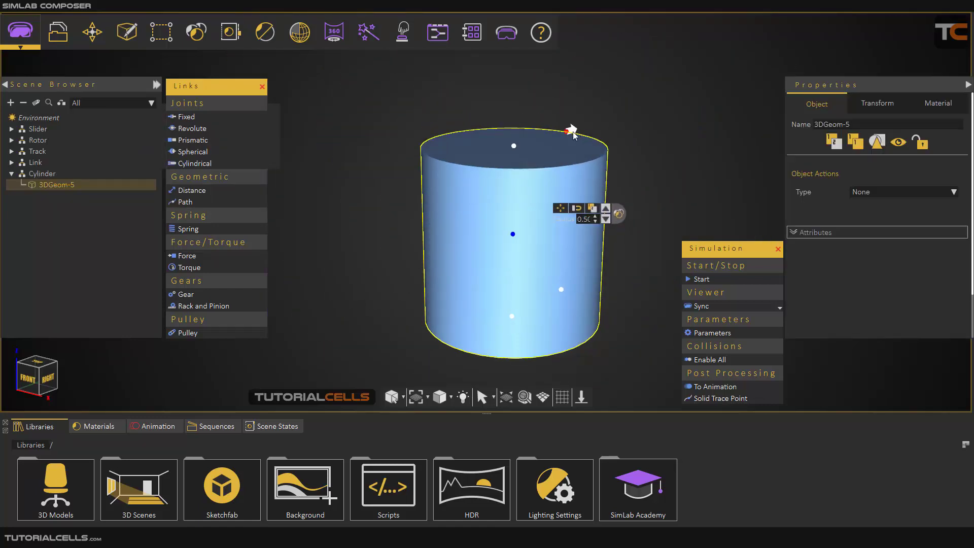
Step: Shrink the cylinder to a thin rod about 0.12 high and move it up, clear of the link and track
{"action": "left_click_drag", "start_coordinate": [566, 132], "coordinate": [527, 302]}
{"action": "scroll", "coordinate": [528, 302], "scroll_direction": "up", "scroll_amount": 4}
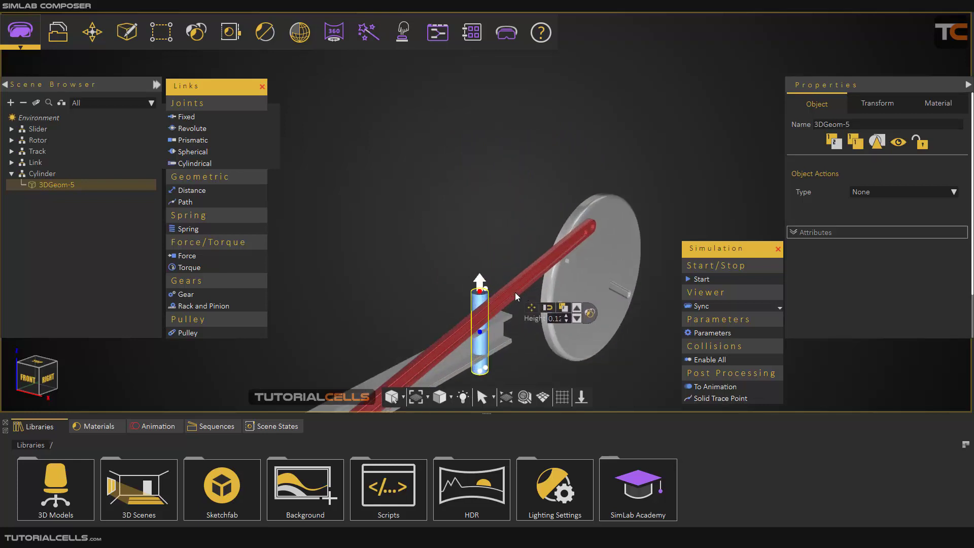
{"action": "left_click", "coordinate": [481, 319]}
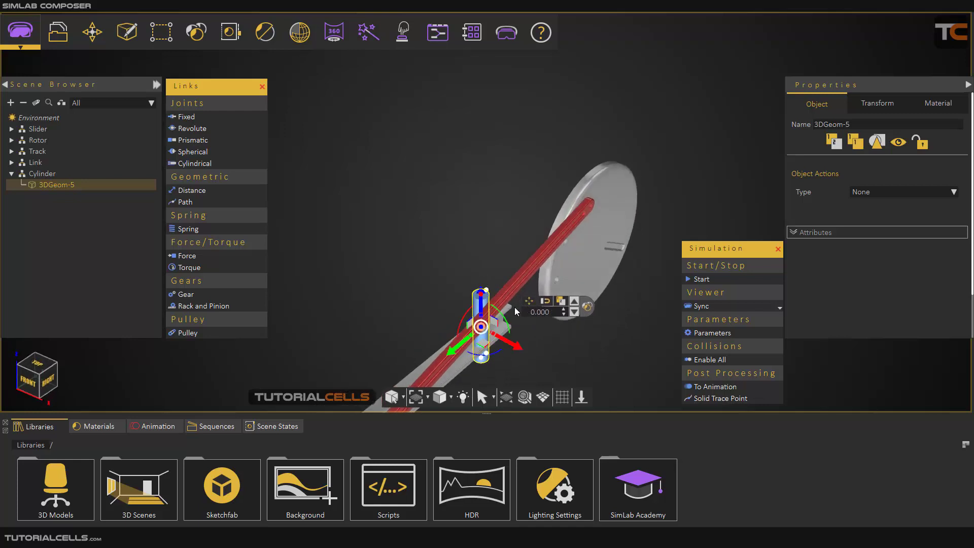
{"action": "left_click_drag", "start_coordinate": [481, 319], "coordinate": [497, 224]}
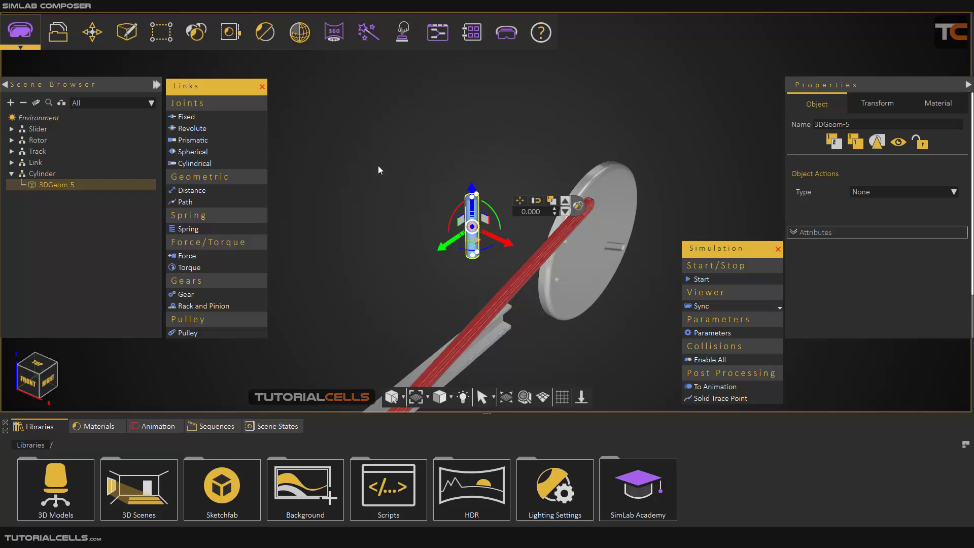
Step: Begin aligning the cylinder, using the centre of curvature of its upper circular edge as the first alignment point
{"action": "mouse_move", "coordinate": [99, 43]}
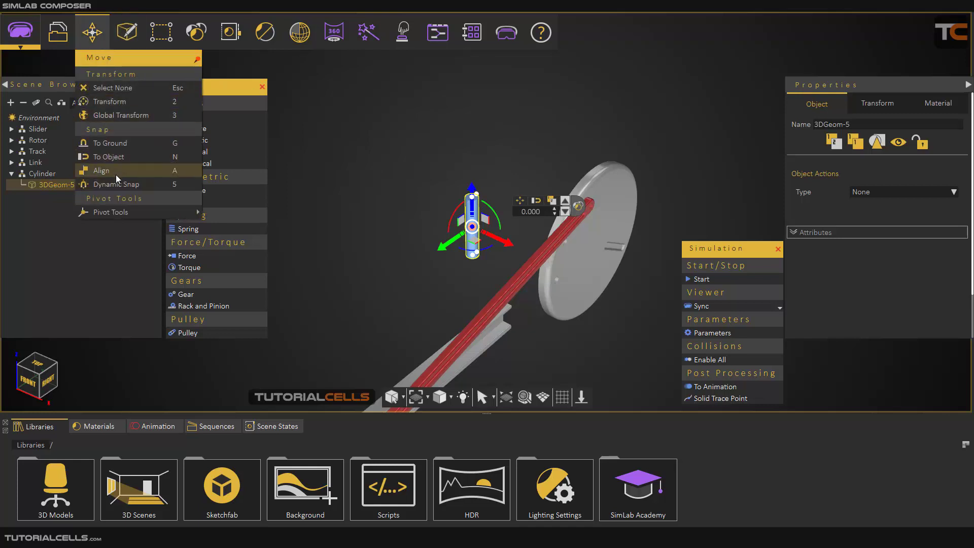
{"action": "left_click", "coordinate": [116, 175]}
{"action": "left_click_drag", "start_coordinate": [503, 193], "coordinate": [228, 151]}
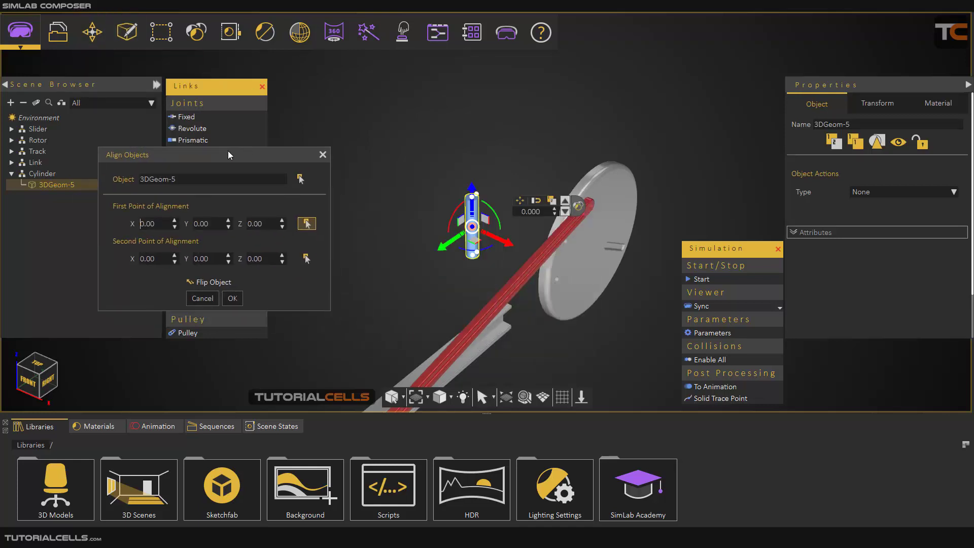
{"action": "key", "text": "f"}
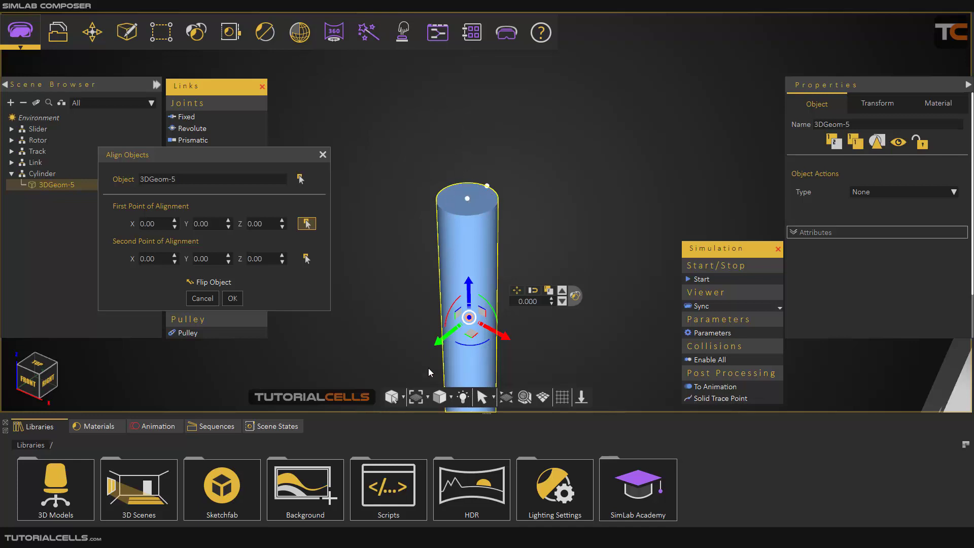
{"action": "left_click", "coordinate": [403, 398]}
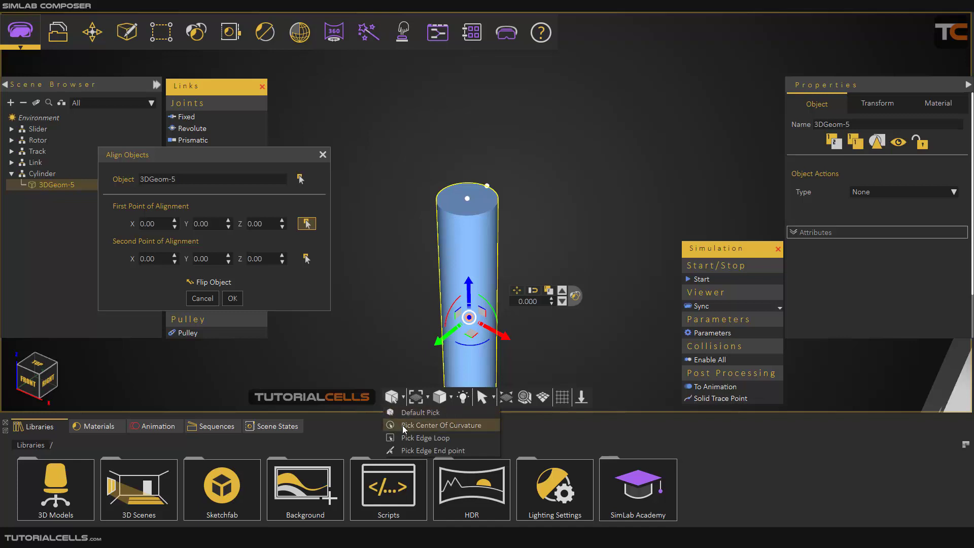
{"action": "left_click", "coordinate": [404, 425]}
{"action": "left_click", "coordinate": [463, 217]}
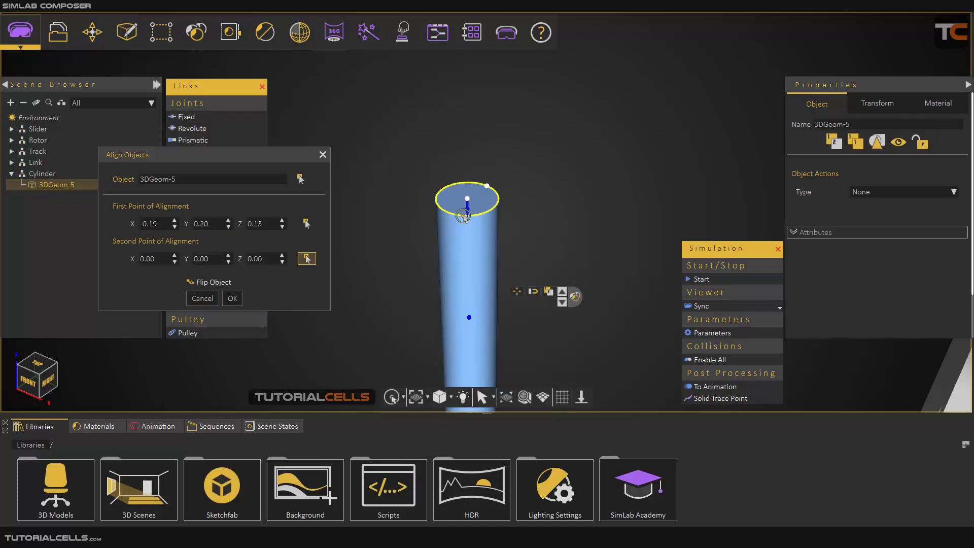
Step: Use the rotor rim's centre of curvature as the second alignment point and apply the cylinder's alignment
{"action": "scroll", "coordinate": [463, 217], "scroll_direction": "down", "scroll_amount": 5}
{"action": "scroll", "coordinate": [541, 272], "scroll_direction": "up", "scroll_amount": 4}
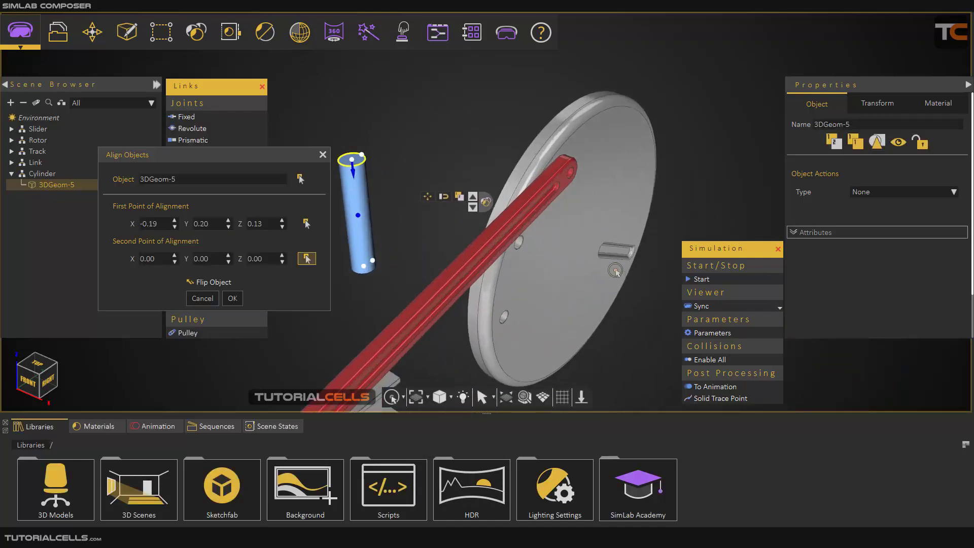
{"action": "left_click", "coordinate": [585, 111]}
{"action": "middle_click_drag", "start_coordinate": [585, 112], "coordinate": [487, 305]}
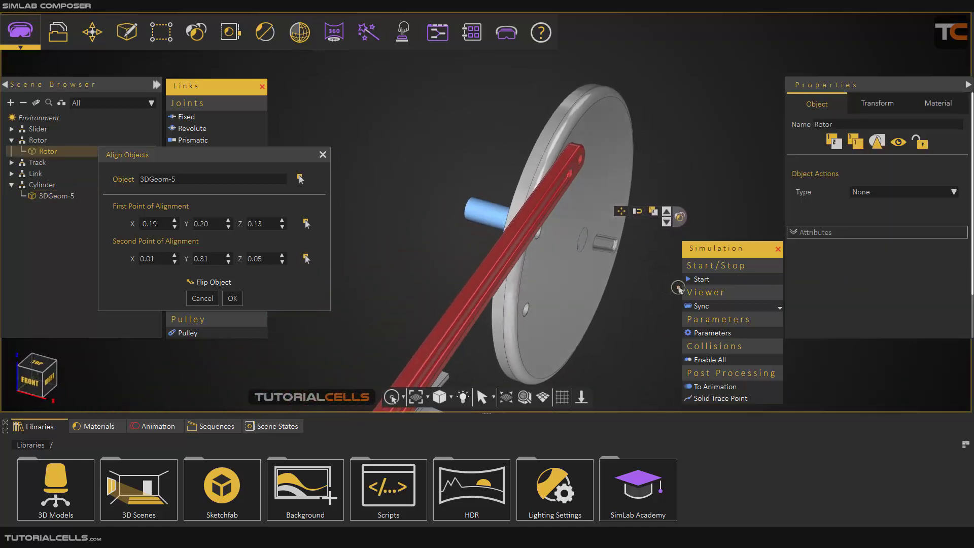
{"action": "left_click", "coordinate": [227, 301]}
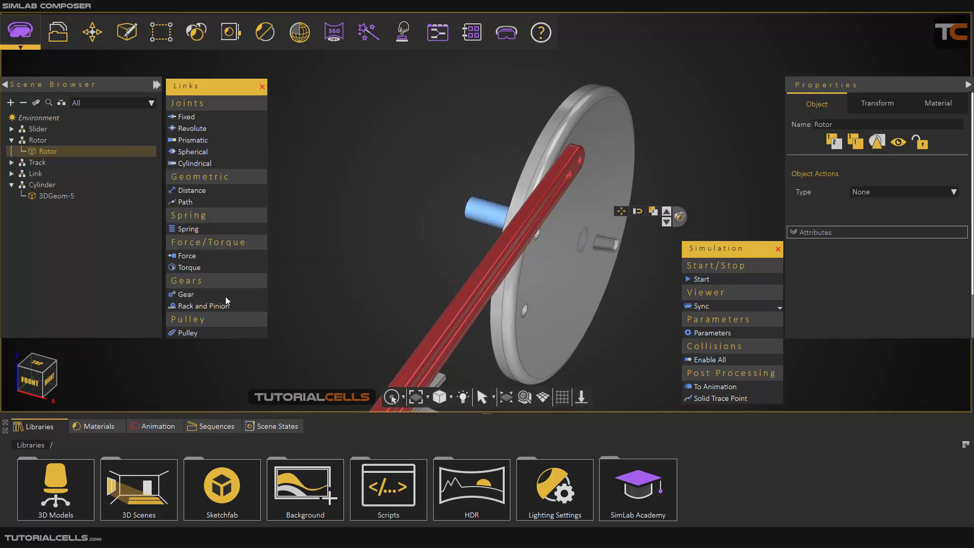
{"action": "left_click", "coordinate": [620, 216]}
{"action": "left_click_drag", "start_coordinate": [616, 248], "coordinate": [623, 252]}
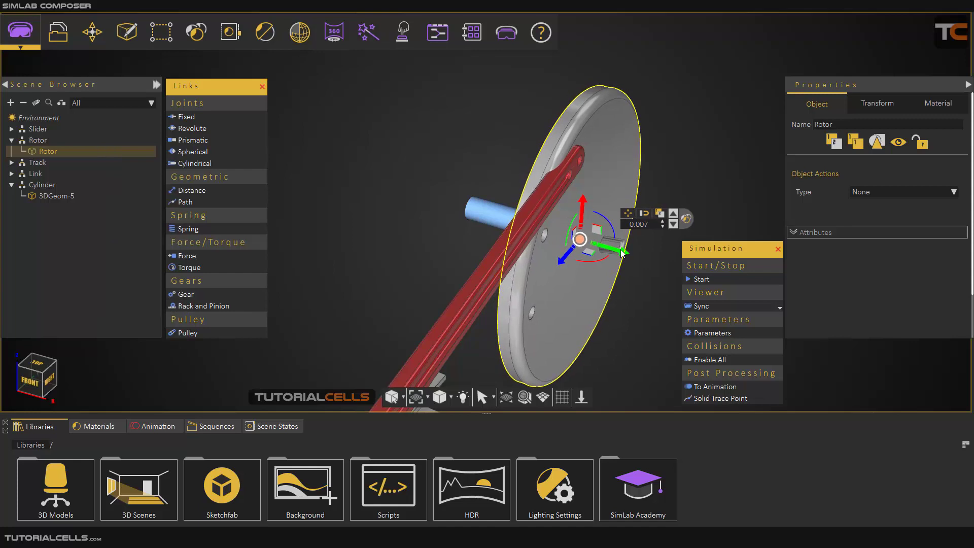
{"action": "key", "text": "ctrl+z"}
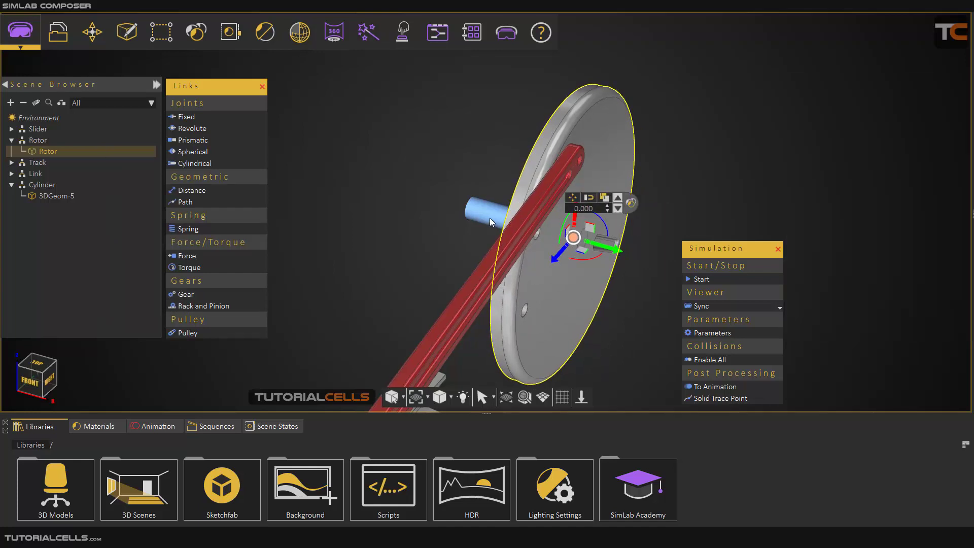
Step: Move the cylinder along its axis through the rotor's centre so that it projects from the disc's front face
{"action": "left_click", "coordinate": [490, 221]}
{"action": "mouse_move", "coordinate": [571, 237]}
{"action": "left_mouse_down"}
{"action": "mouse_move", "coordinate": [595, 247]}
{"action": "mouse_move", "coordinate": [587, 288]}
{"action": "mouse_move", "coordinate": [522, 250]}
{"action": "mouse_move", "coordinate": [406, 236]}
{"action": "mouse_move", "coordinate": [512, 291]}
{"action": "mouse_move", "coordinate": [540, 224]}
{"action": "mouse_move", "coordinate": [562, 235]}
{"action": "left_mouse_up"}
{"action": "left_click", "coordinate": [495, 212]}
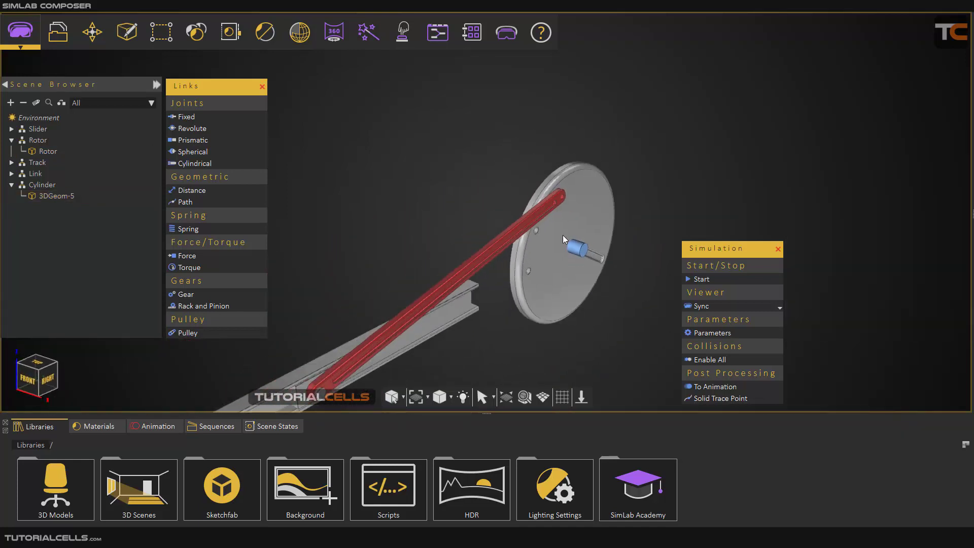
Step: Switch to the Simulation workspace and frame the rotor, link and track with the new shaft cylinder
{"action": "left_click", "coordinate": [21, 46]}
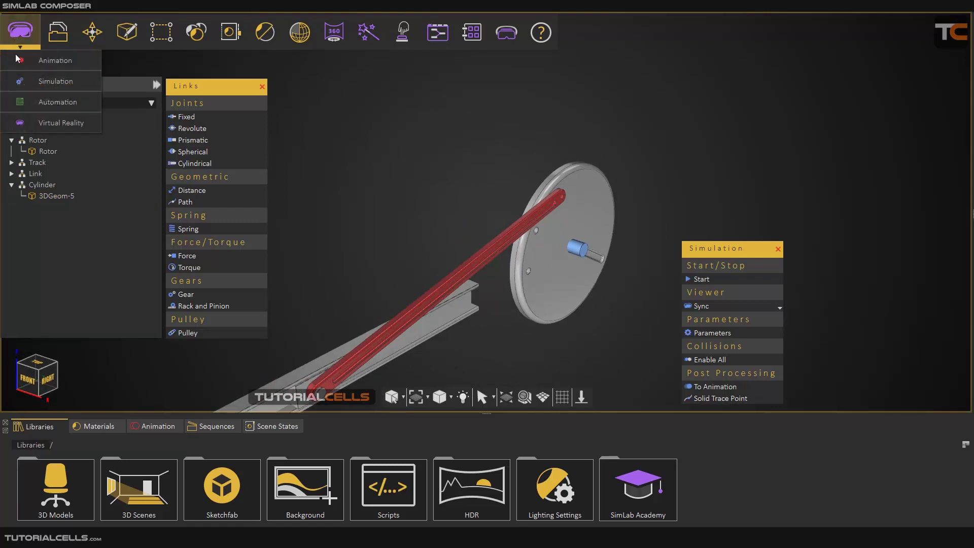
{"action": "left_click", "coordinate": [29, 87]}
{"action": "left_click_drag", "start_coordinate": [490, 237], "coordinate": [512, 253]}
{"action": "scroll", "coordinate": [445, 217], "scroll_direction": "up", "scroll_amount": 2}
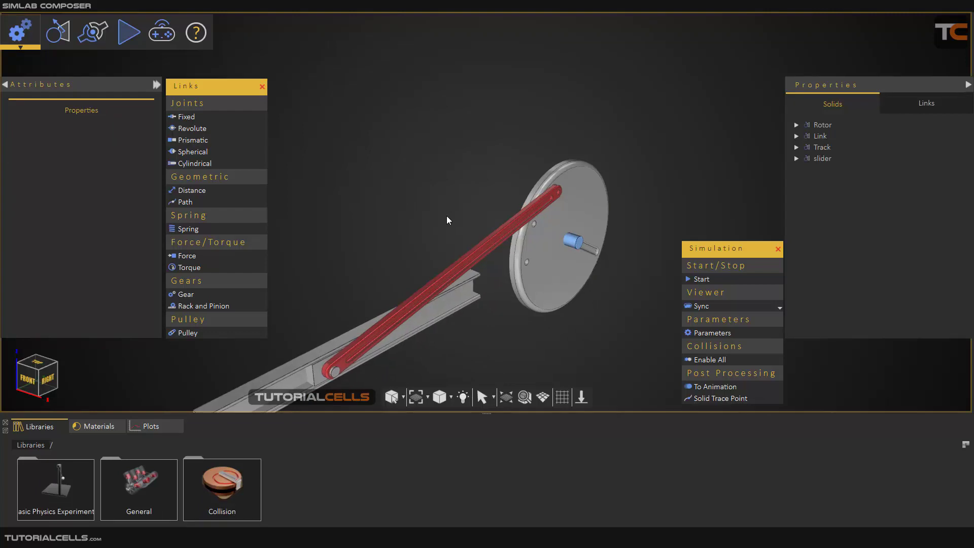
{"action": "scroll", "coordinate": [477, 217], "scroll_direction": "up", "scroll_amount": 2}
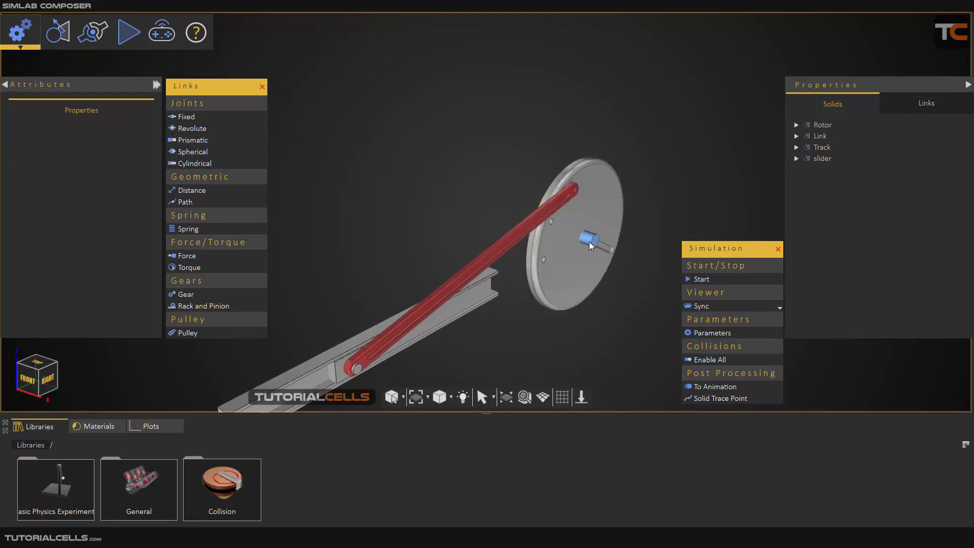
{"action": "scroll", "coordinate": [585, 242], "scroll_direction": "up", "scroll_amount": 2}
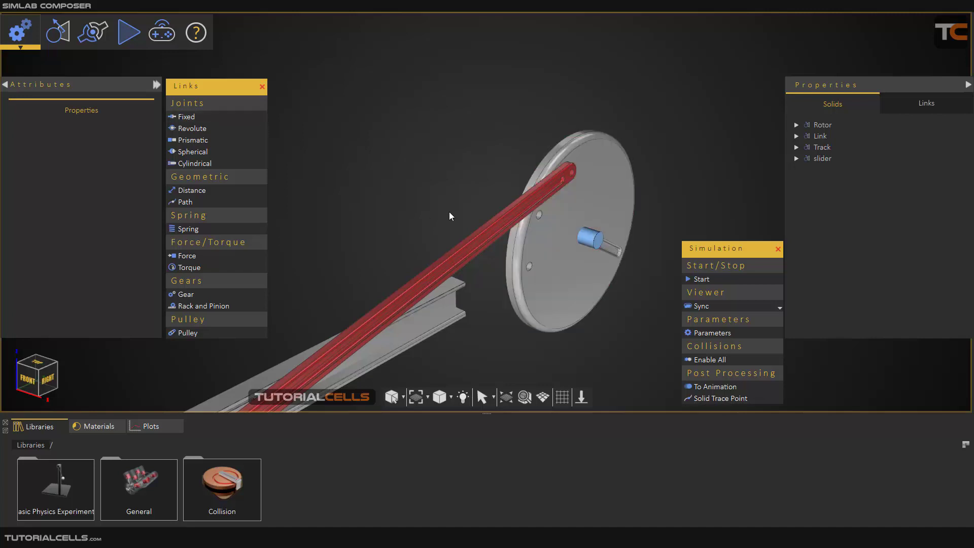
{"action": "scroll", "coordinate": [447, 213], "scroll_direction": "down", "scroll_amount": 1}
{"action": "scroll", "coordinate": [446, 210], "scroll_direction": "down", "scroll_amount": 1}
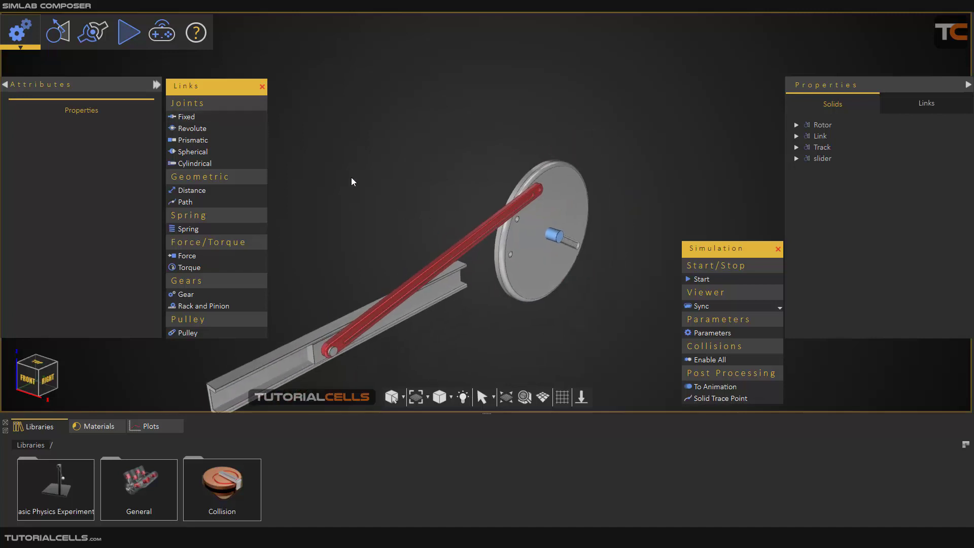
Step: Create a single solid from the Cylinder geometry and end solid creation
{"action": "left_click", "coordinate": [53, 40]}
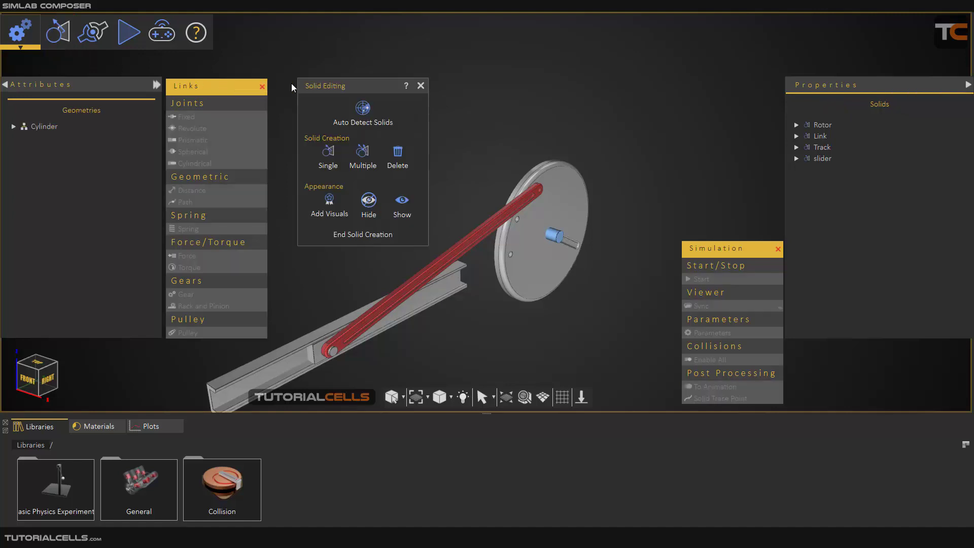
{"action": "left_click_drag", "start_coordinate": [312, 91], "coordinate": [304, 93]}
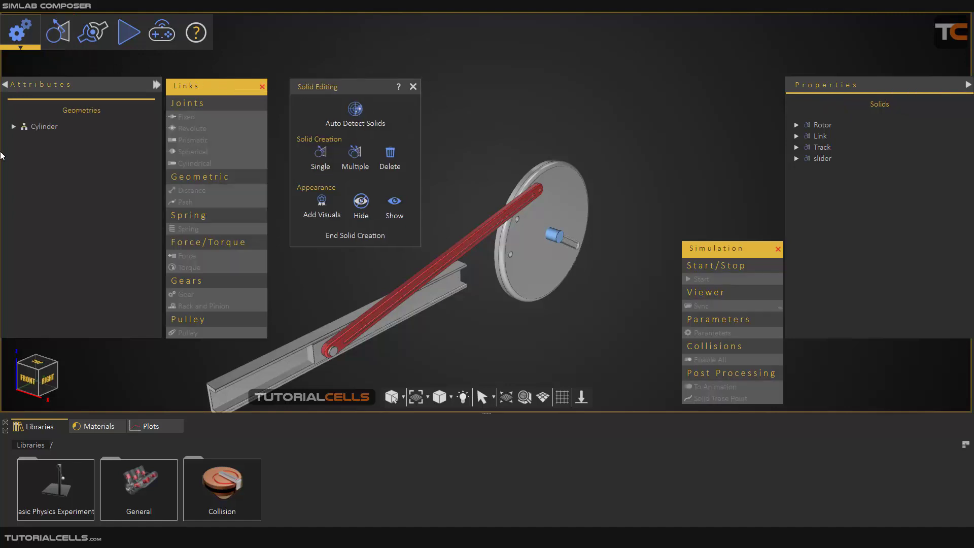
{"action": "left_click", "coordinate": [37, 129]}
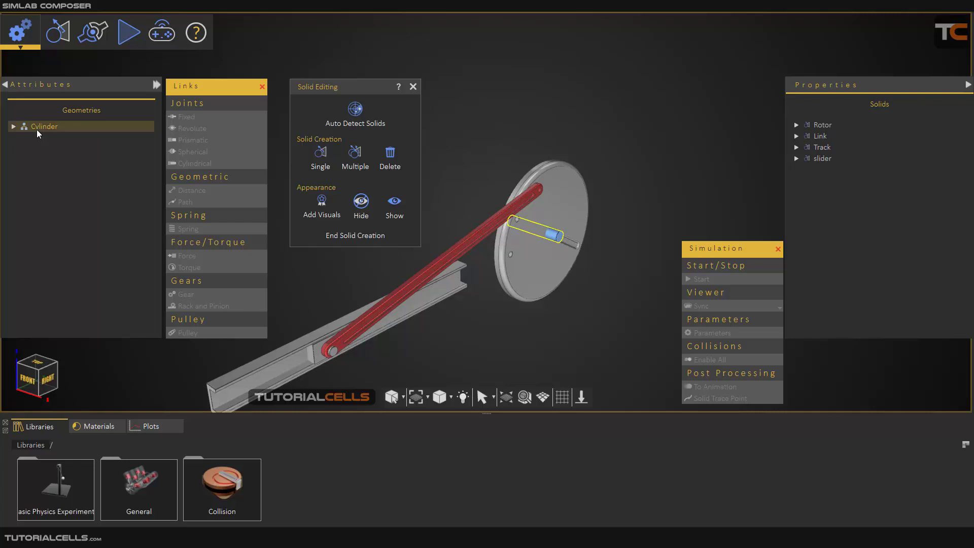
{"action": "left_click", "coordinate": [312, 154]}
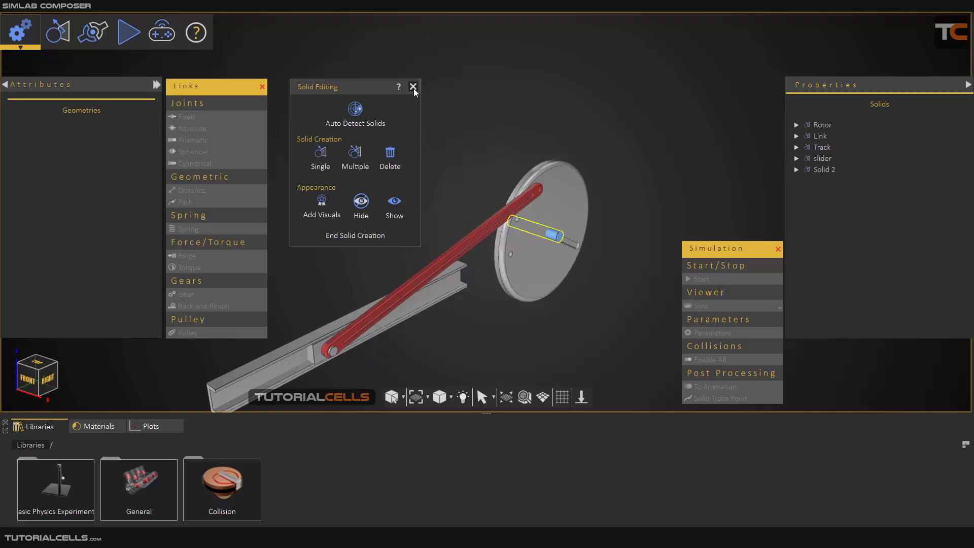
{"action": "left_click", "coordinate": [349, 235]}
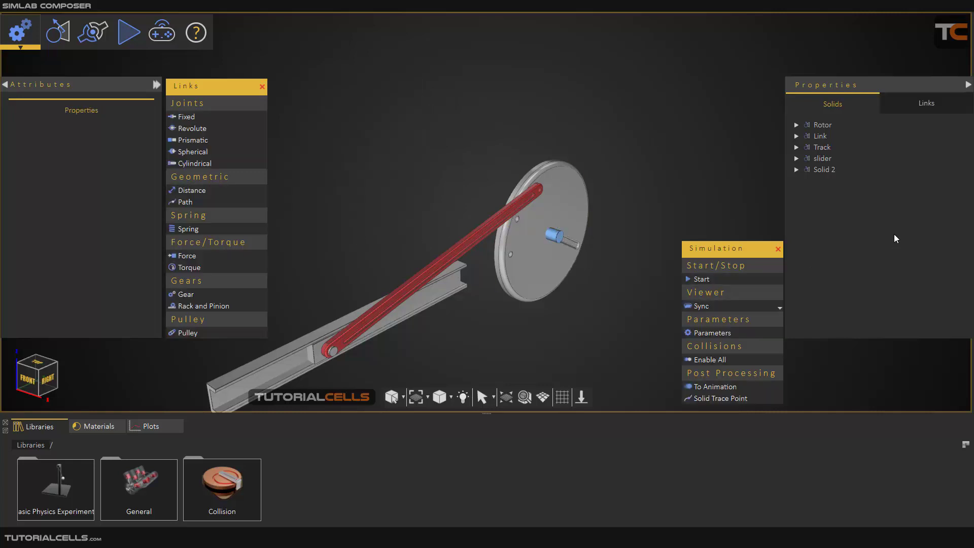
Step: Rename the solid made from the cylinder as sh
{"action": "left_click", "coordinate": [826, 171]}
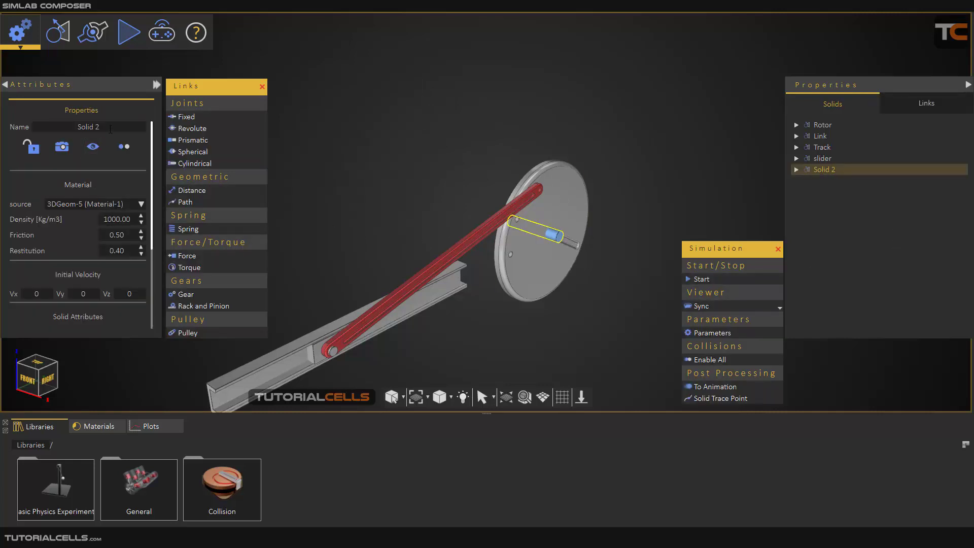
{"action": "left_click", "coordinate": [70, 133]}
{"action": "left_click", "coordinate": [313, 163]}
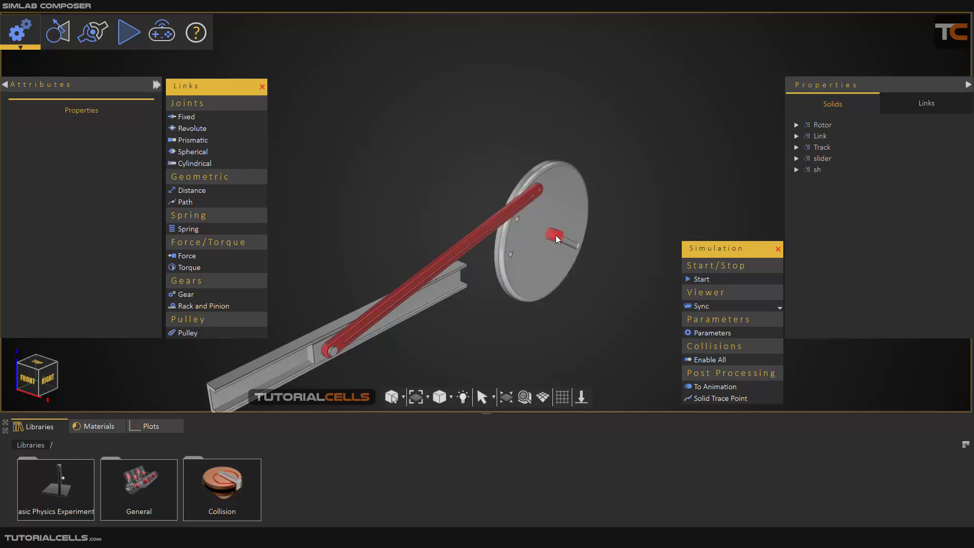
Step: Select the sh solid, and start and stop a test simulation of the solids without joints
{"action": "scroll", "coordinate": [555, 235], "scroll_direction": "up", "scroll_amount": 5}
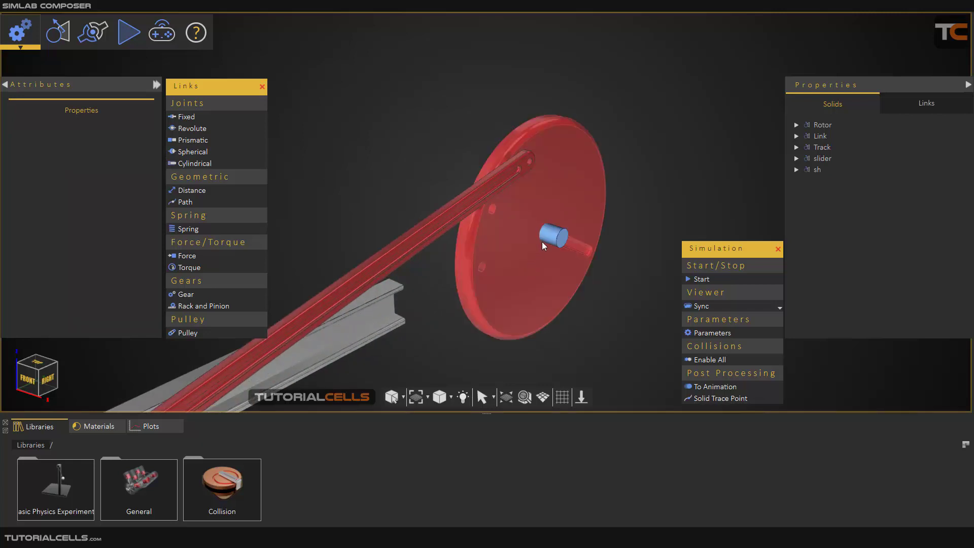
{"action": "scroll", "coordinate": [537, 245], "scroll_direction": "down", "scroll_amount": 3}
{"action": "scroll", "coordinate": [557, 247], "scroll_direction": "up", "scroll_amount": 2}
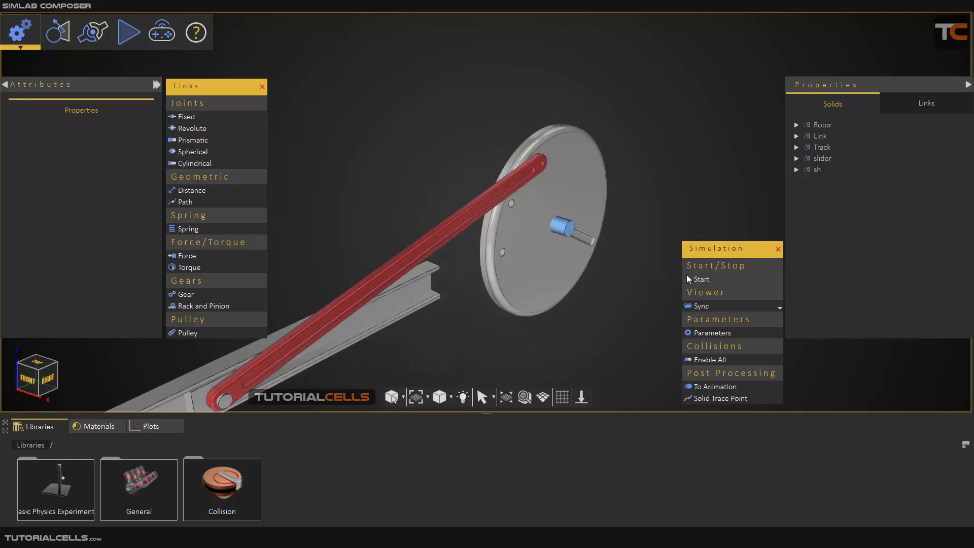
{"action": "left_click", "coordinate": [563, 232]}
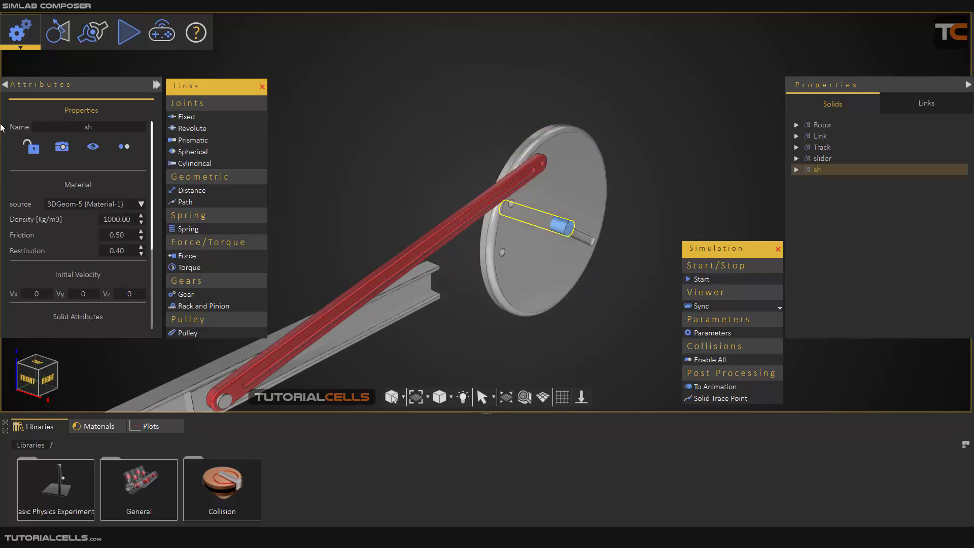
{"action": "left_click", "coordinate": [693, 280]}
{"action": "left_click", "coordinate": [692, 279]}
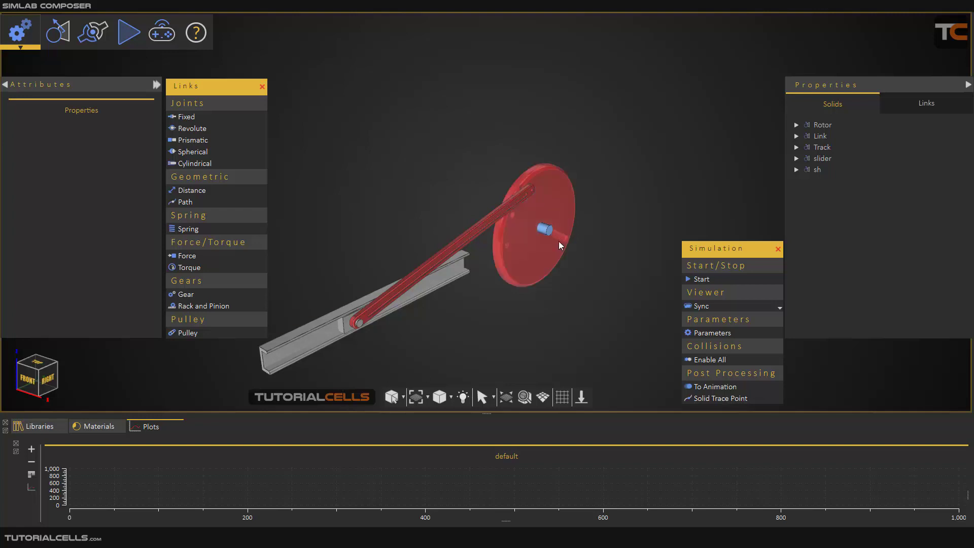
Step: Add a revolute joint with Rotor as its first solid and sh as its second
{"action": "scroll", "coordinate": [553, 240], "scroll_direction": "up", "scroll_amount": 3}
{"action": "left_click", "coordinate": [538, 238]}
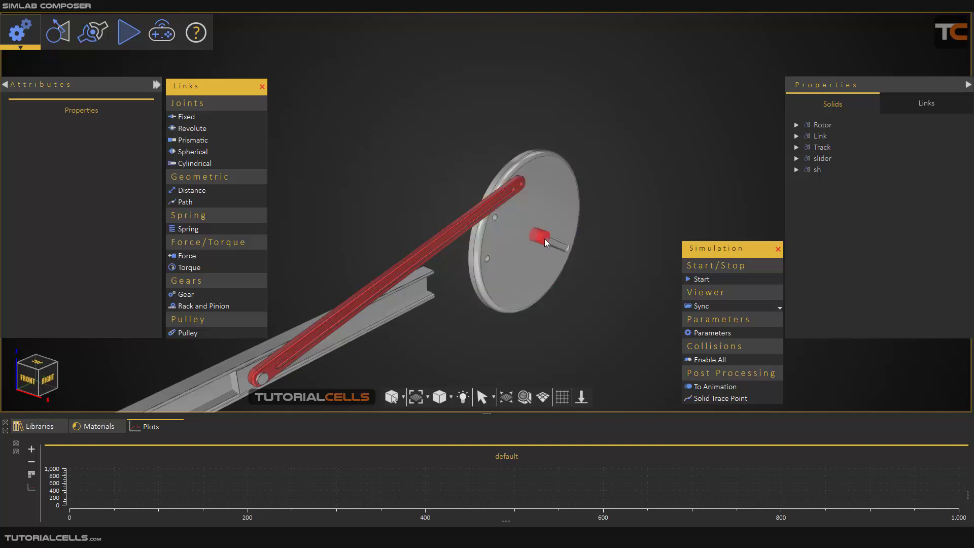
{"action": "left_click", "coordinate": [188, 128]}
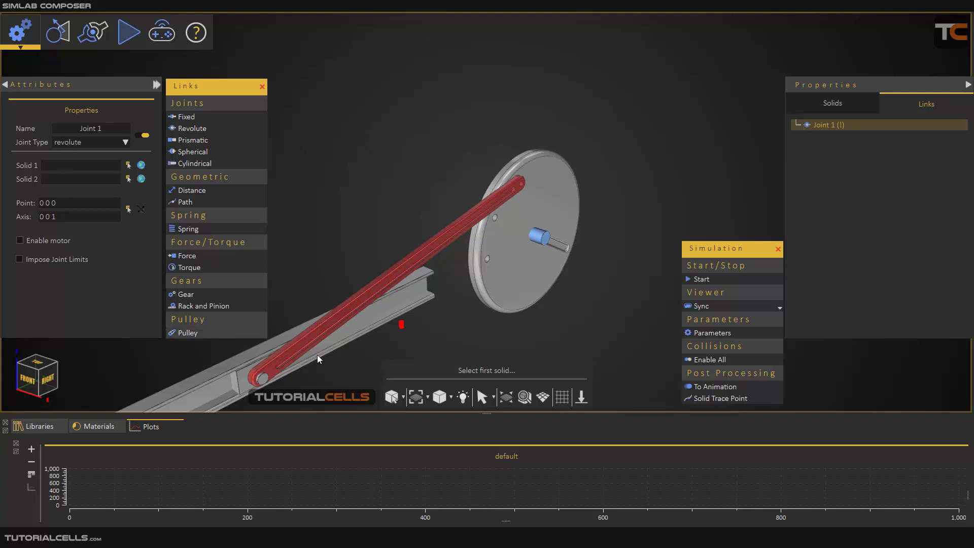
{"action": "left_click", "coordinate": [501, 256]}
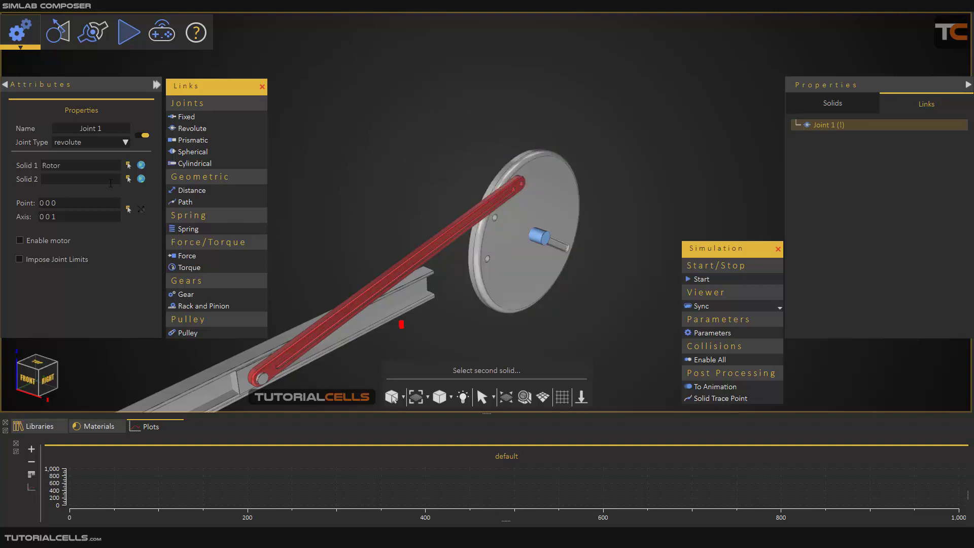
{"action": "left_click", "coordinate": [538, 239]}
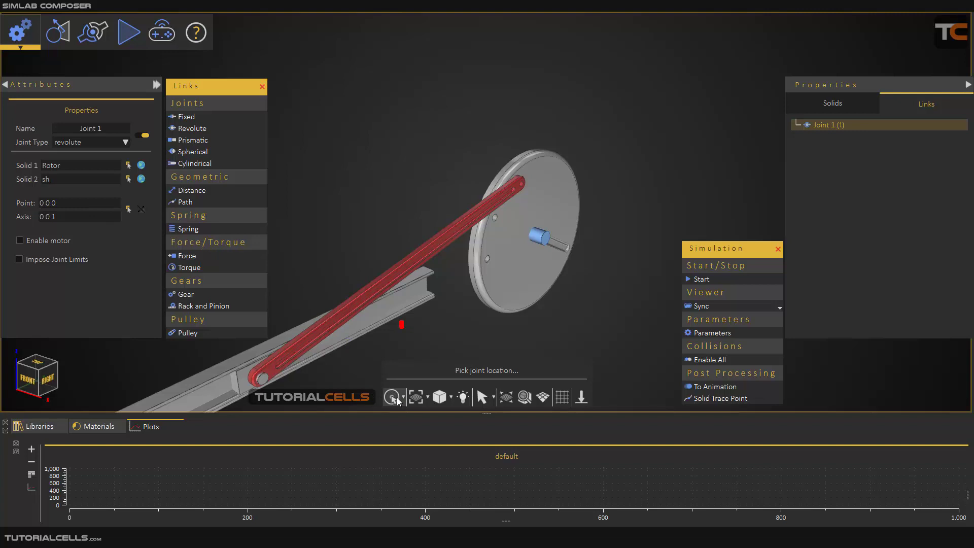
Step: Place the revolute joint at the centre of curvature of the rotor's front rim edge
{"action": "scroll", "coordinate": [559, 247], "scroll_direction": "up", "scroll_amount": 3}
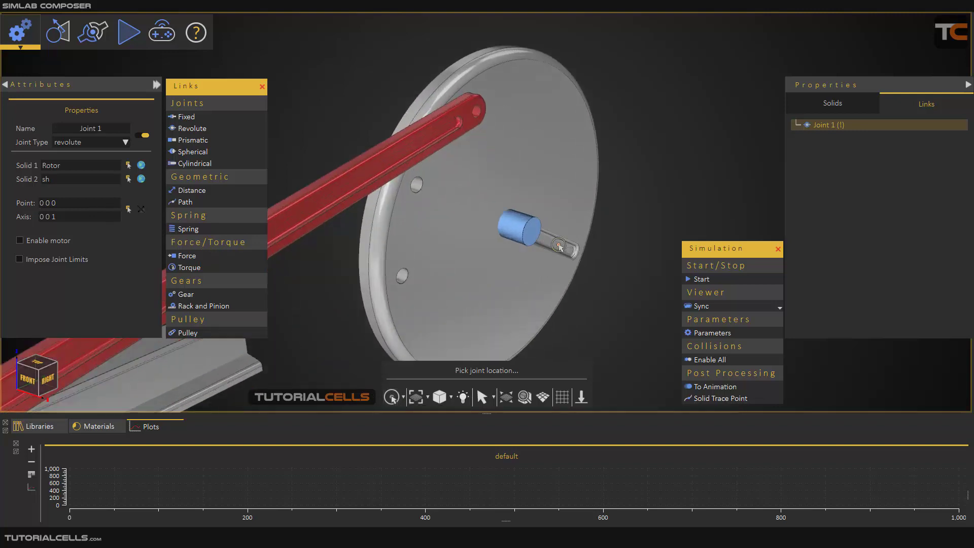
{"action": "scroll", "coordinate": [559, 247], "scroll_direction": "up", "scroll_amount": 2}
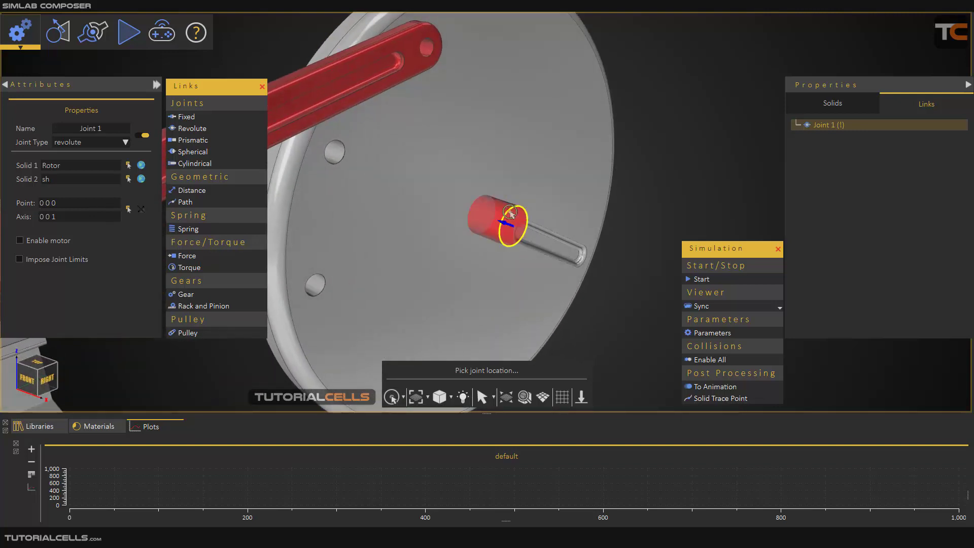
{"action": "scroll", "coordinate": [509, 213], "scroll_direction": "down", "scroll_amount": 2}
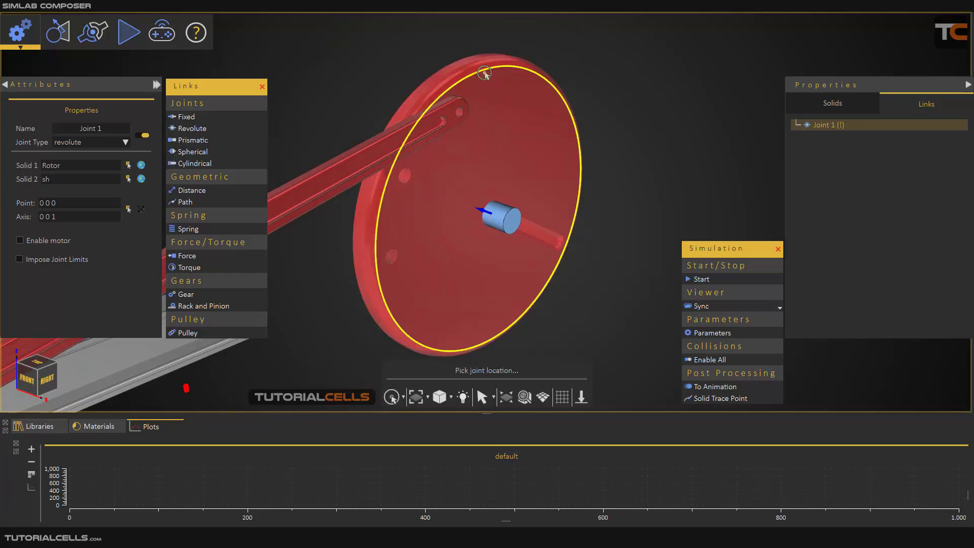
{"action": "left_click", "coordinate": [484, 73]}
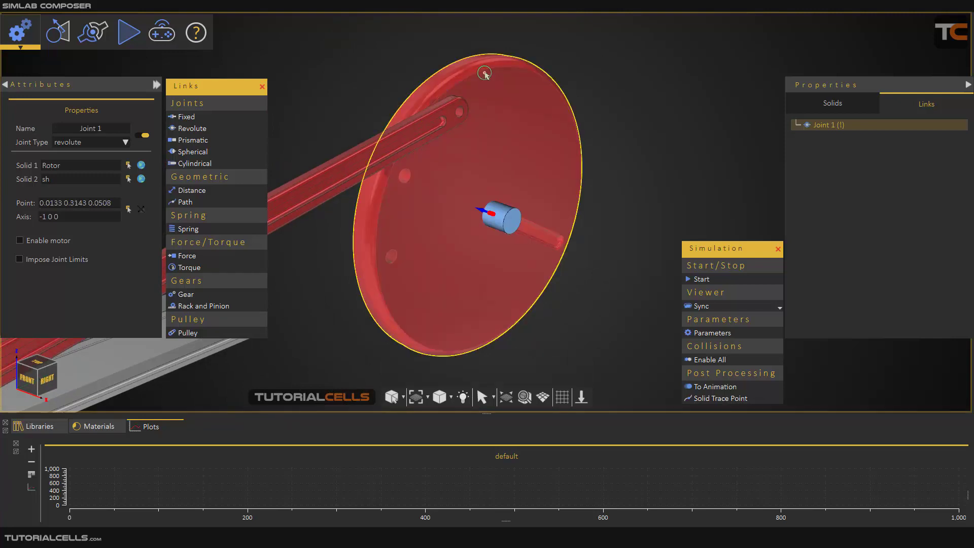
{"action": "middle_click_drag", "start_coordinate": [531, 178], "coordinate": [534, 288]}
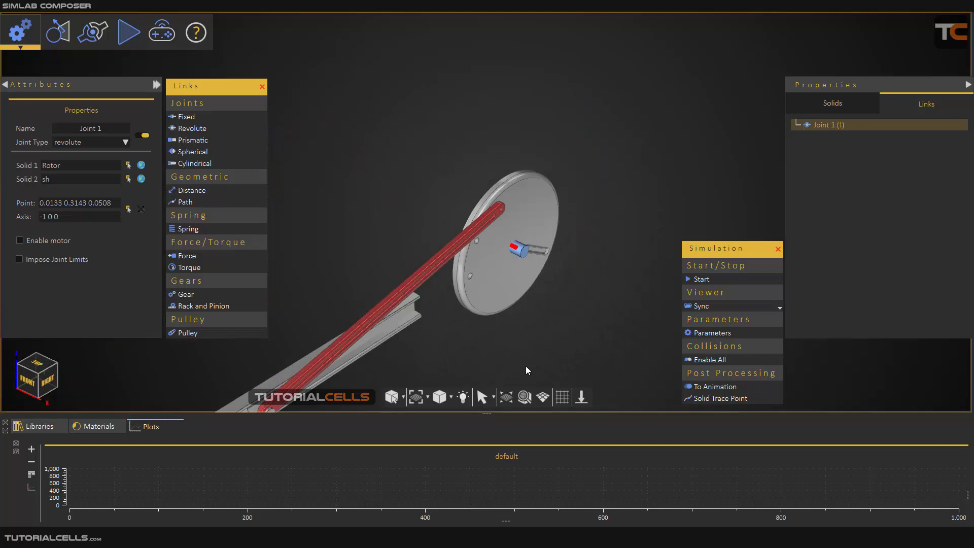
Step: Test the joint between the rotor and sh with a brief simulation run, and select the rotor
{"action": "left_click", "coordinate": [708, 281]}
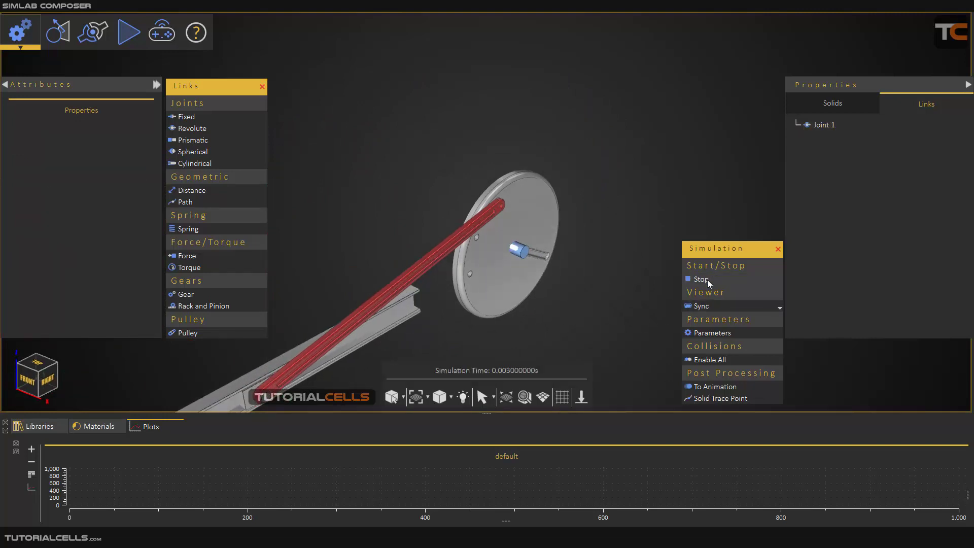
{"action": "left_click", "coordinate": [708, 280]}
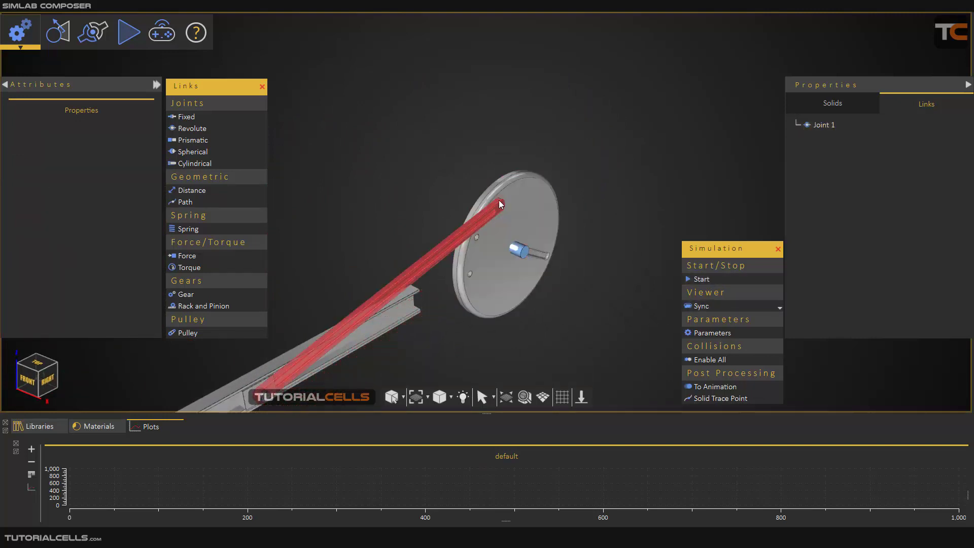
{"action": "left_click", "coordinate": [525, 204]}
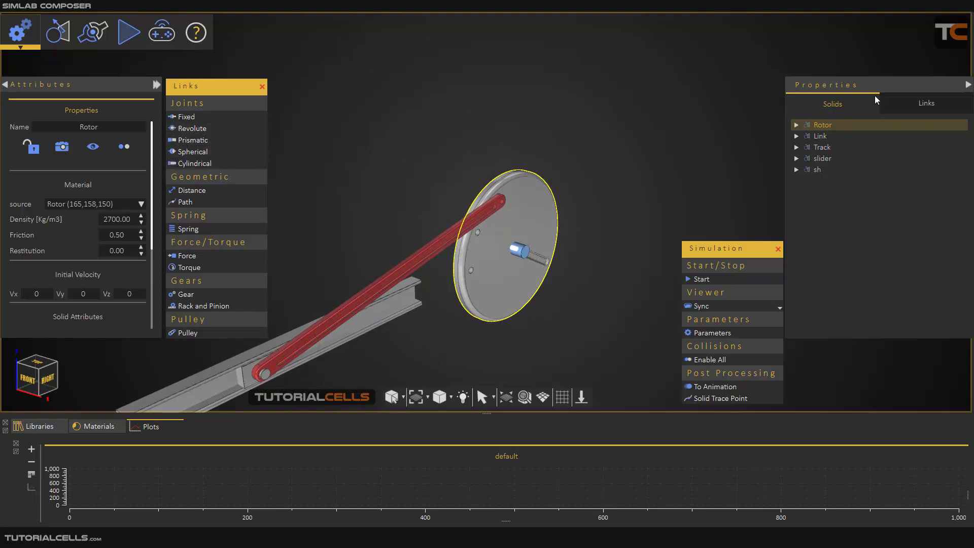
Step: Delete the revolute joint between the rotor and sh
{"action": "left_click", "coordinate": [893, 106]}
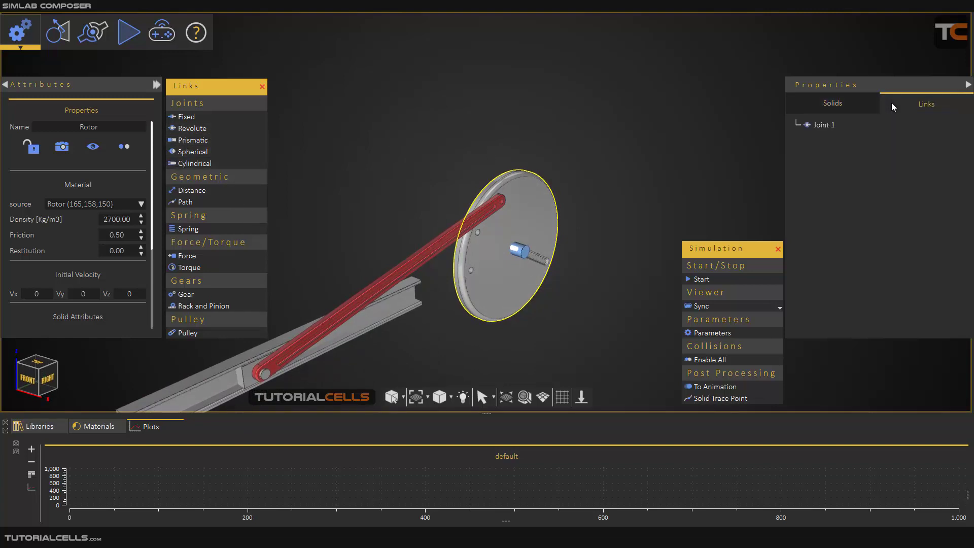
{"action": "left_click", "coordinate": [823, 127]}
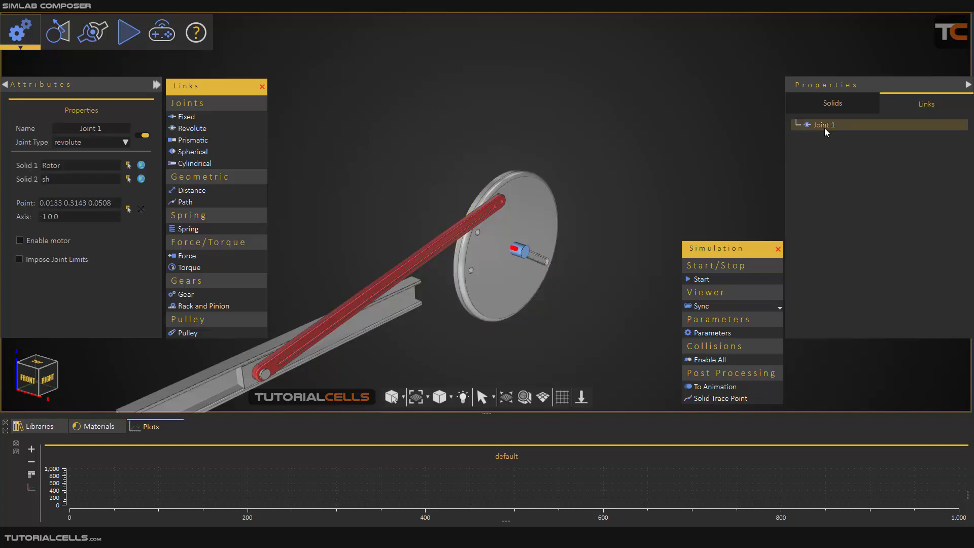
{"action": "key", "text": "Delete"}
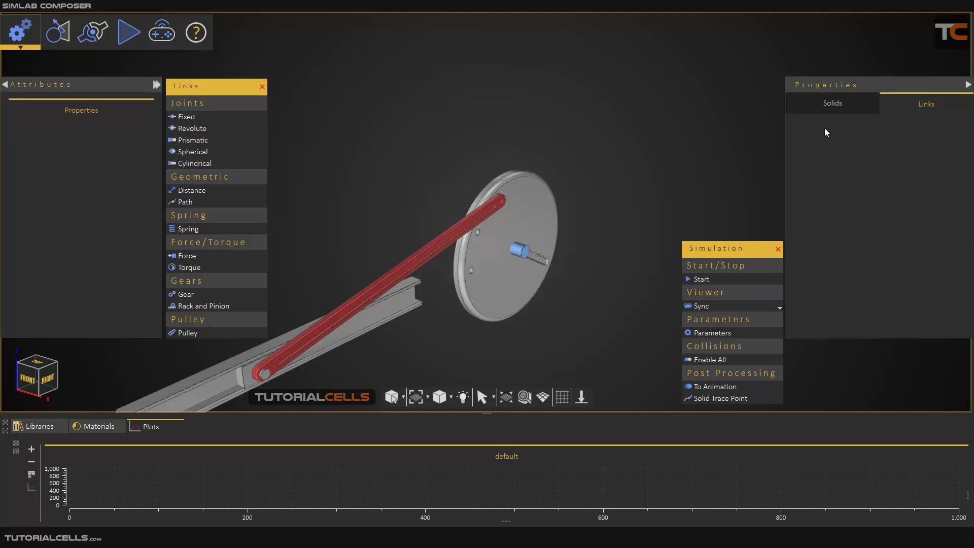
Step: Add a revolute joint with Rotor as its first solid and sh as its second
{"action": "left_click", "coordinate": [177, 131]}
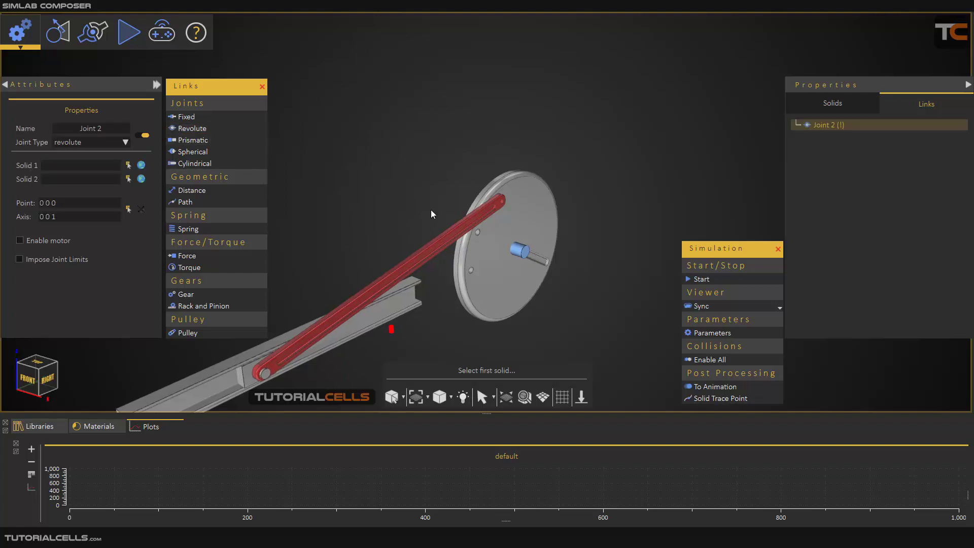
{"action": "left_click", "coordinate": [723, 195]}
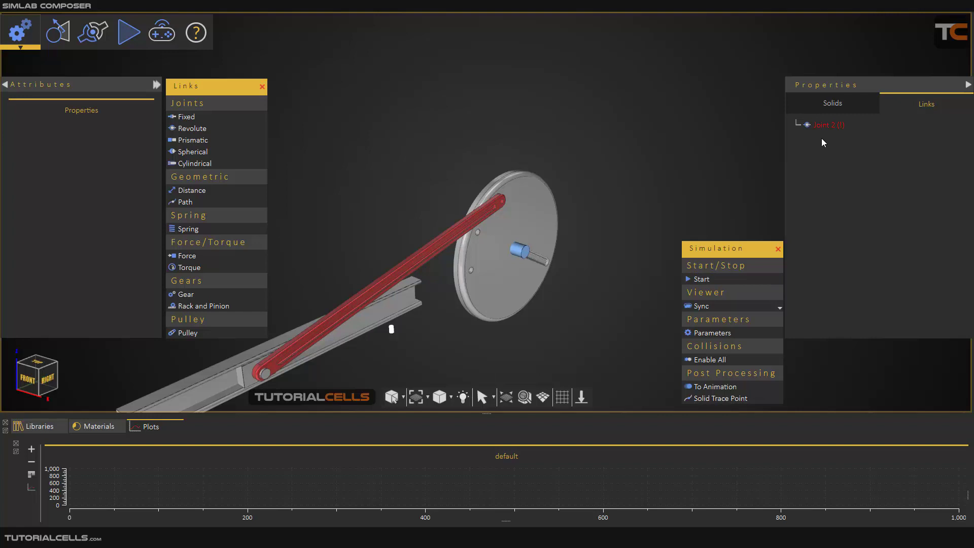
{"action": "left_click", "coordinate": [824, 125]}
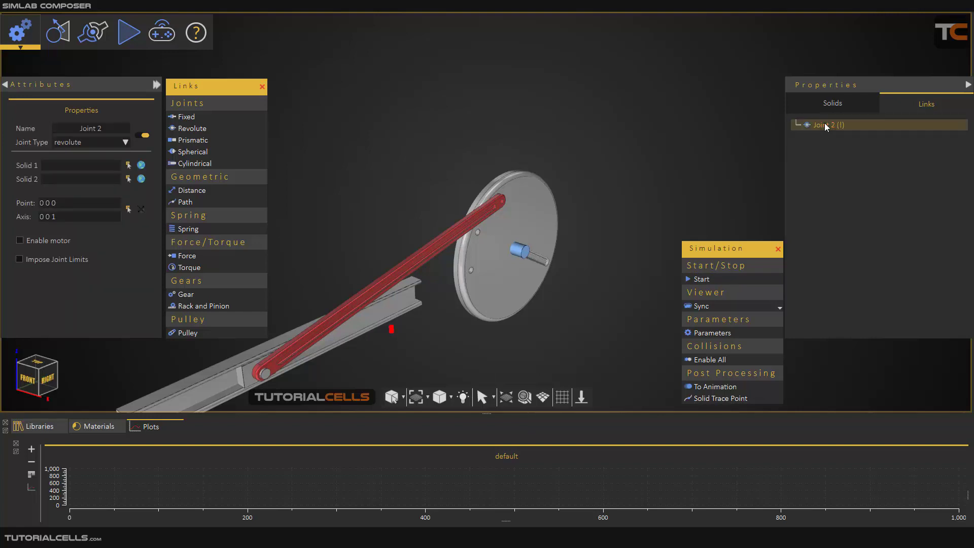
{"action": "left_click", "coordinate": [129, 166]}
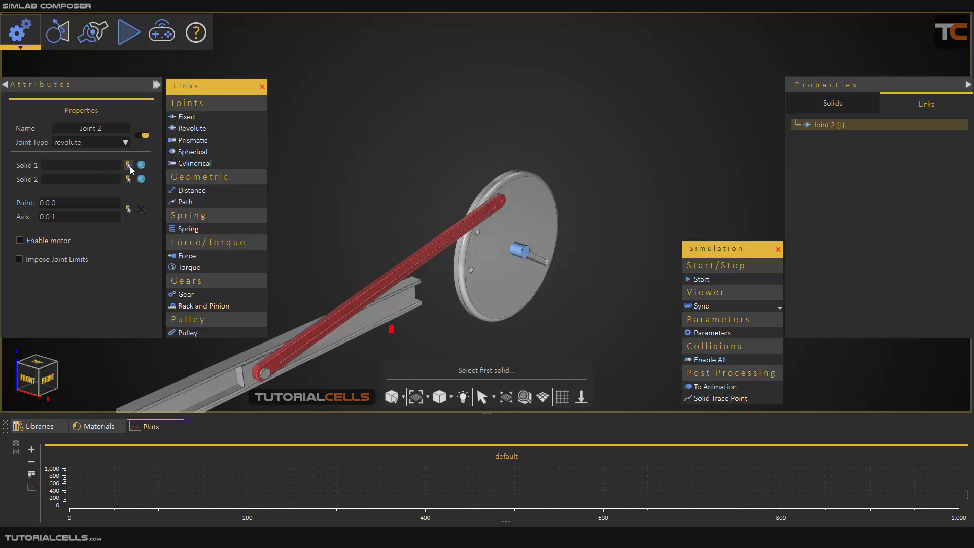
{"action": "left_click", "coordinate": [525, 206]}
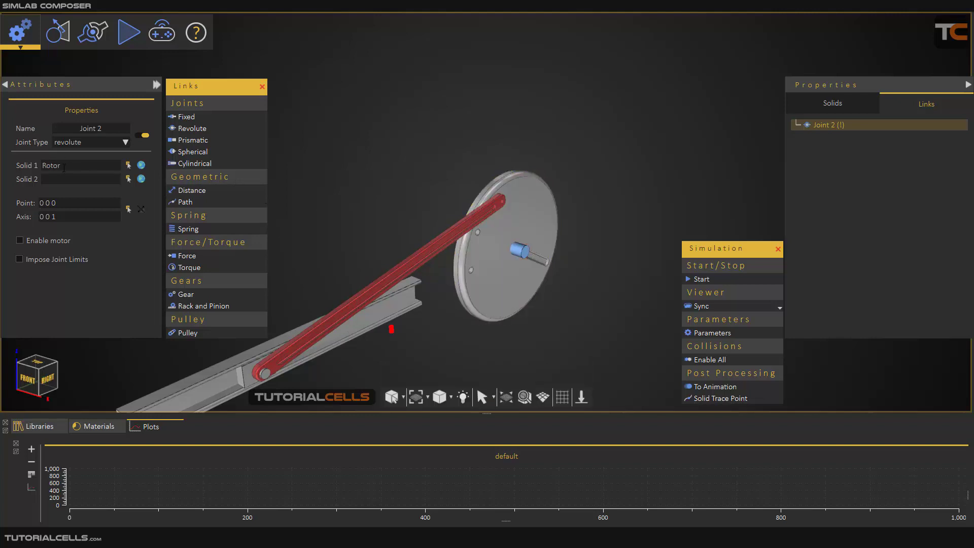
{"action": "left_click", "coordinate": [127, 180]}
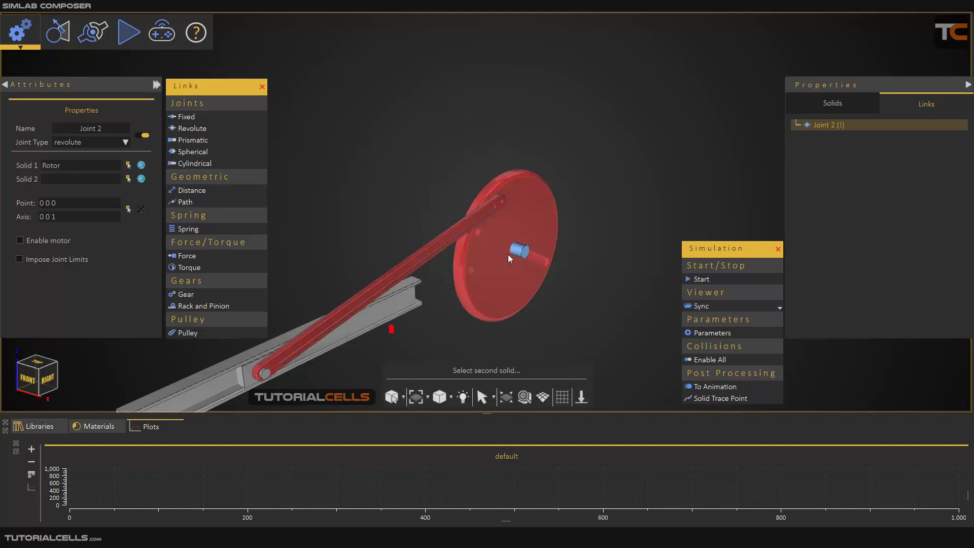
{"action": "left_click", "coordinate": [521, 255]}
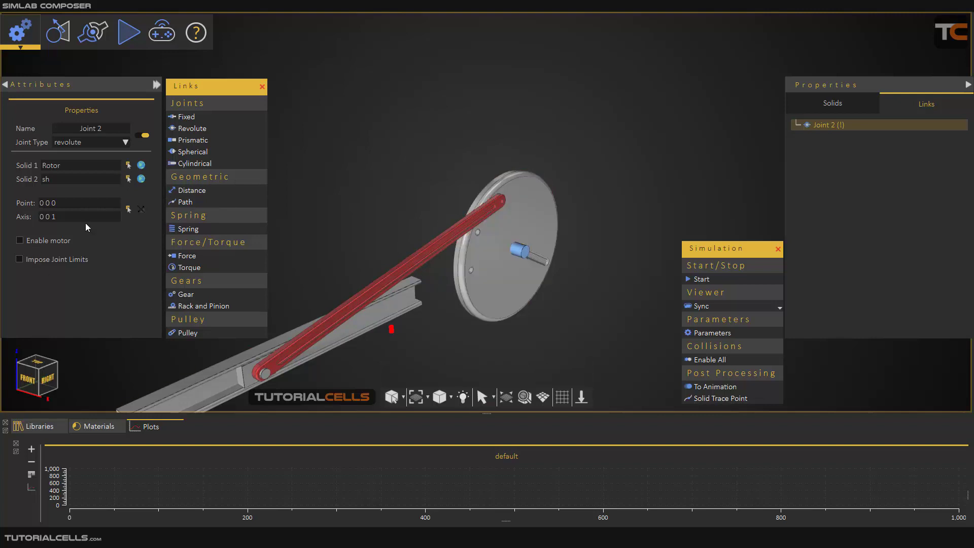
Step: Place the revolute joint at the centre of the shaft's circular front end edge
{"action": "left_click", "coordinate": [128, 209]}
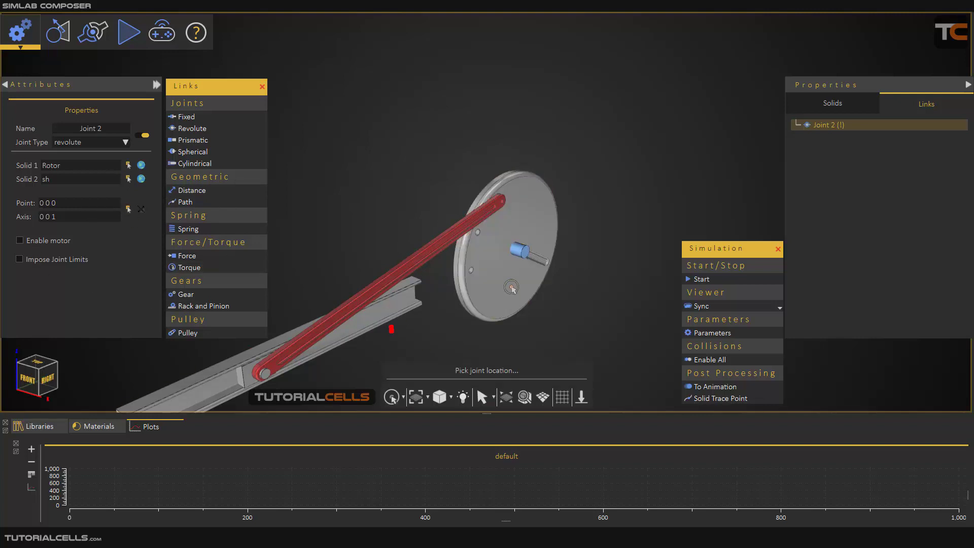
{"action": "scroll", "coordinate": [528, 253], "scroll_direction": "up", "scroll_amount": 3}
{"action": "left_click", "coordinate": [537, 222]}
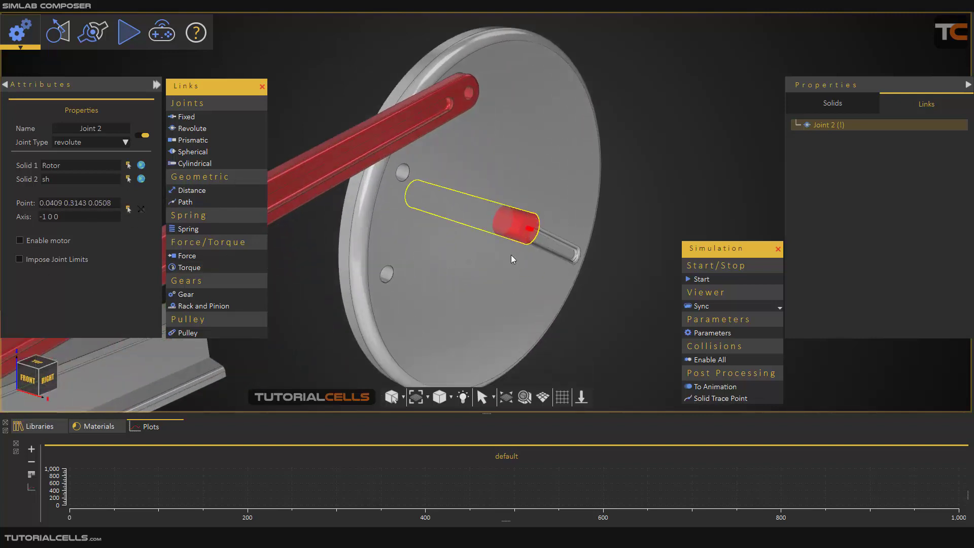
{"action": "scroll", "coordinate": [510, 255], "scroll_direction": "down", "scroll_amount": 3}
{"action": "scroll", "coordinate": [421, 252], "scroll_direction": "down", "scroll_amount": 3}
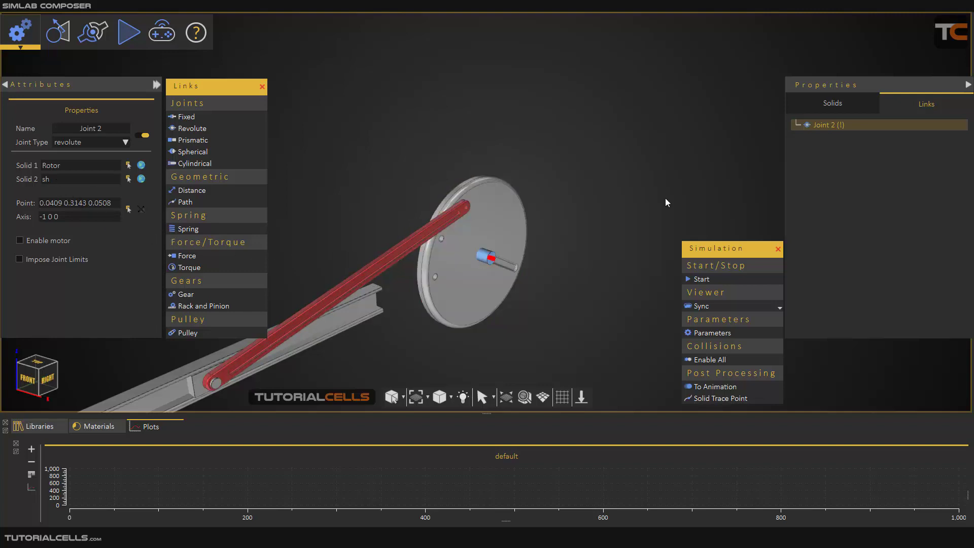
Step: Delete the revolute joint between Rotor and sh, and hide the sh solid
{"action": "key", "text": "Delete"}
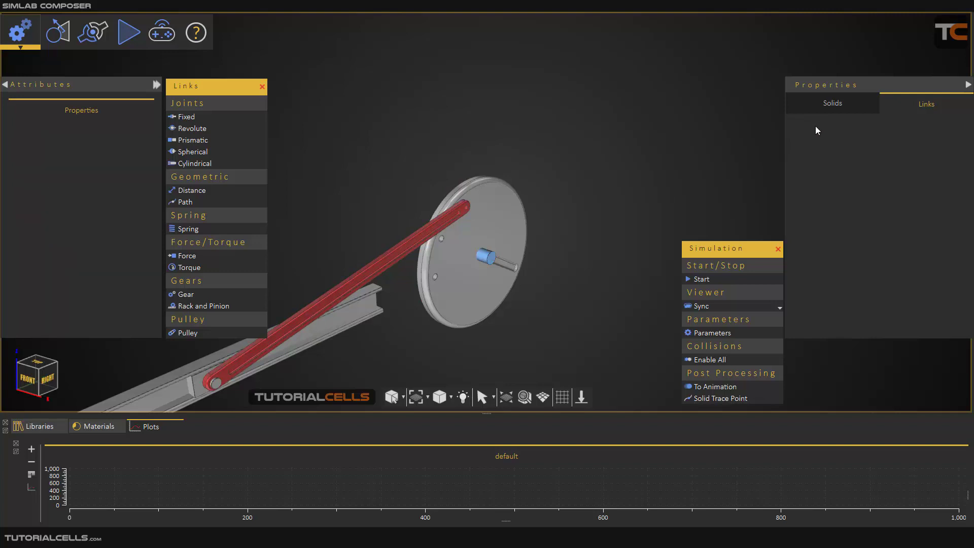
{"action": "left_click", "coordinate": [484, 258]}
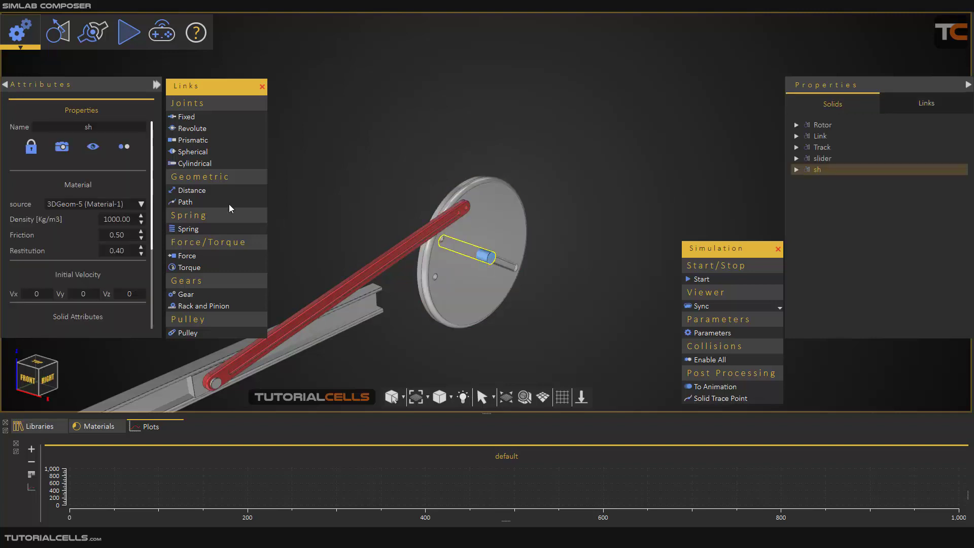
{"action": "left_click", "coordinate": [94, 147]}
{"action": "left_click_drag", "start_coordinate": [566, 289], "coordinate": [516, 291]}
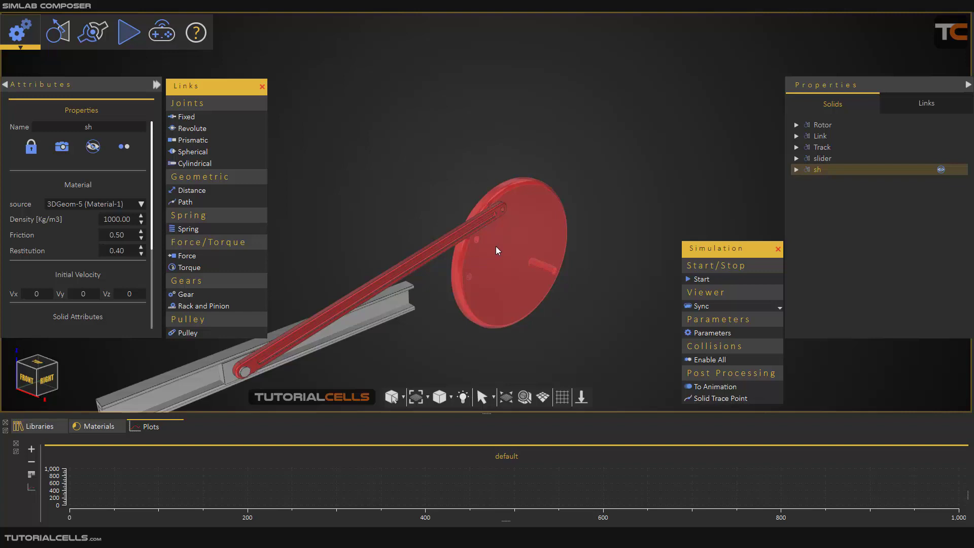
Step: Add a revolute joint between Rotor and the ground, located at the centre of the rotor's front rim edge
{"action": "left_click", "coordinate": [213, 129]}
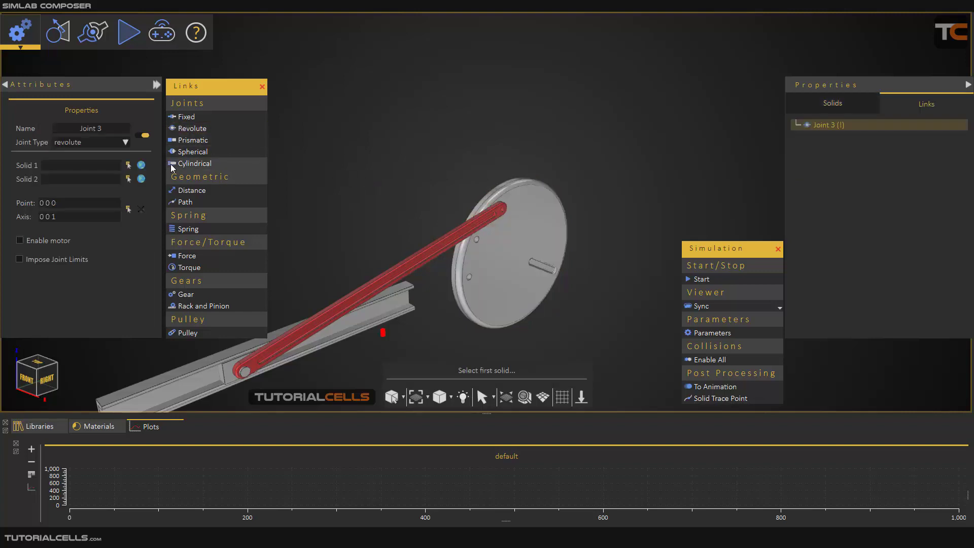
{"action": "left_click", "coordinate": [528, 266]}
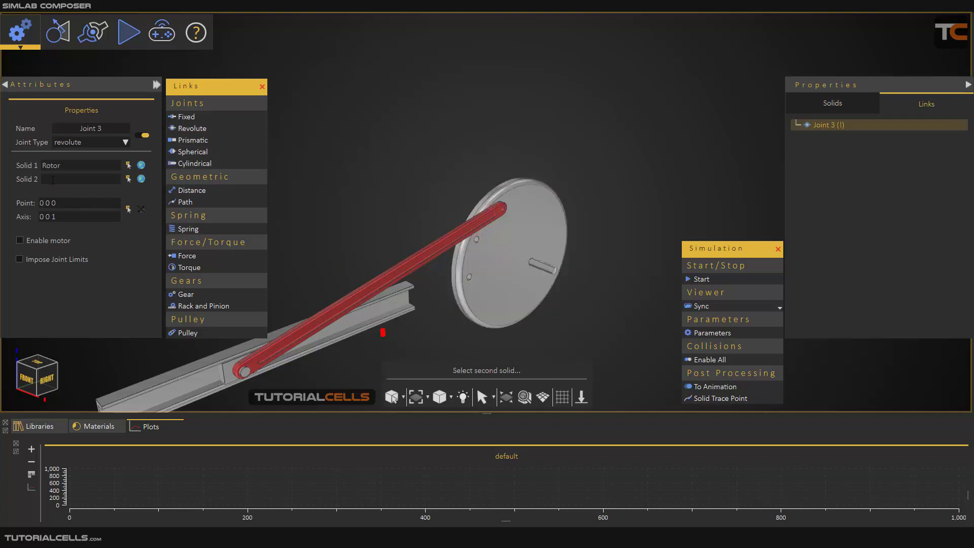
{"action": "left_click", "coordinate": [142, 181]}
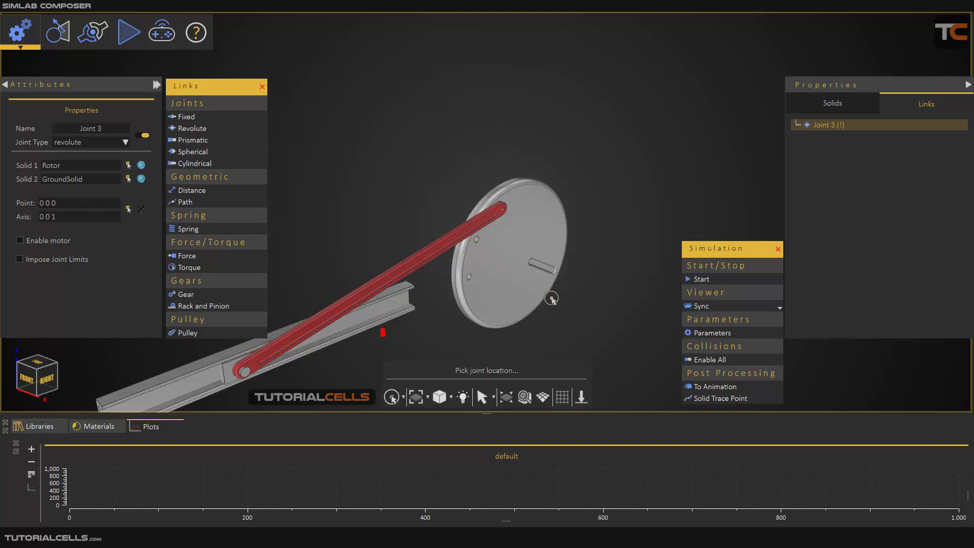
{"action": "left_click", "coordinate": [524, 189]}
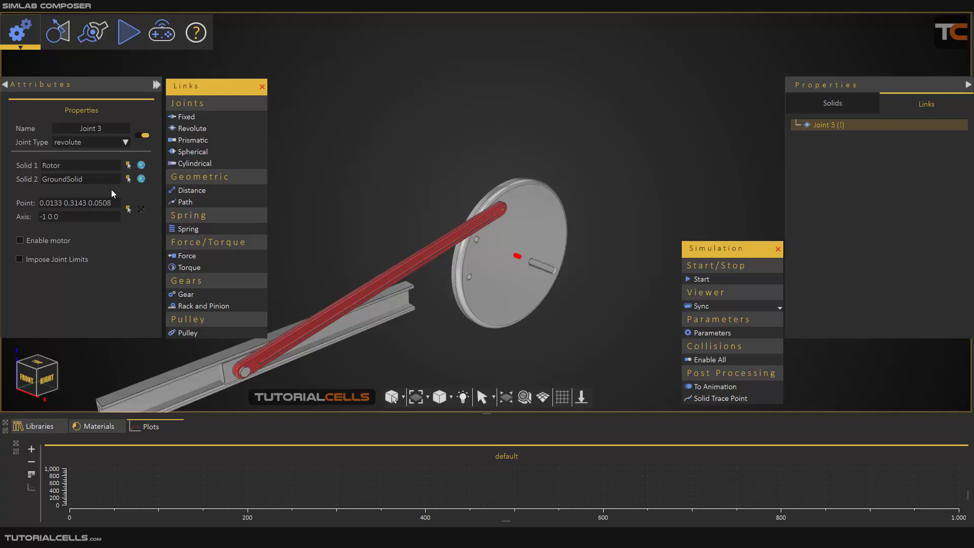
Step: Delete the revolute joint between the rotor and the ground, and make the sh solid visible again
{"action": "left_click", "coordinate": [811, 134]}
{"action": "left_click", "coordinate": [813, 130]}
{"action": "key", "text": "Delete"}
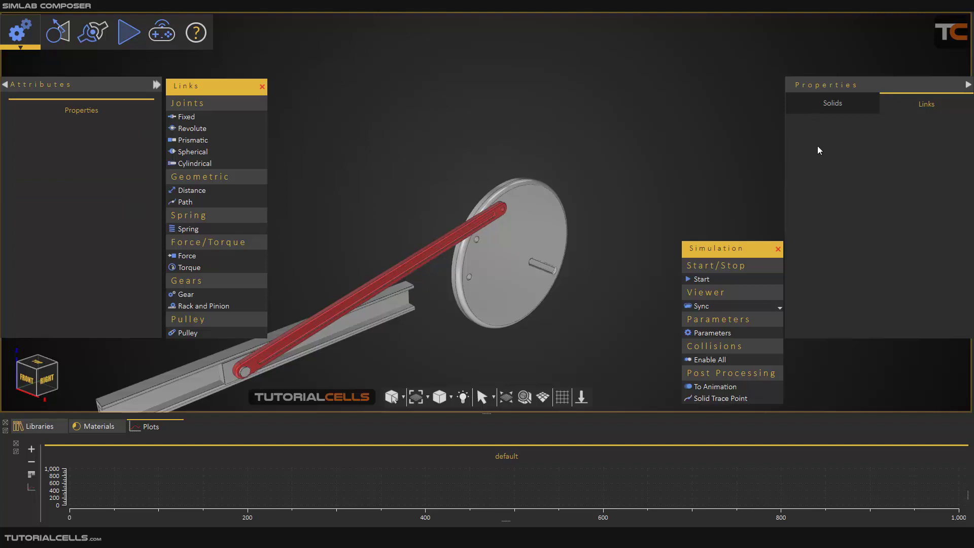
{"action": "left_click", "coordinate": [827, 104]}
{"action": "left_click", "coordinate": [817, 169]}
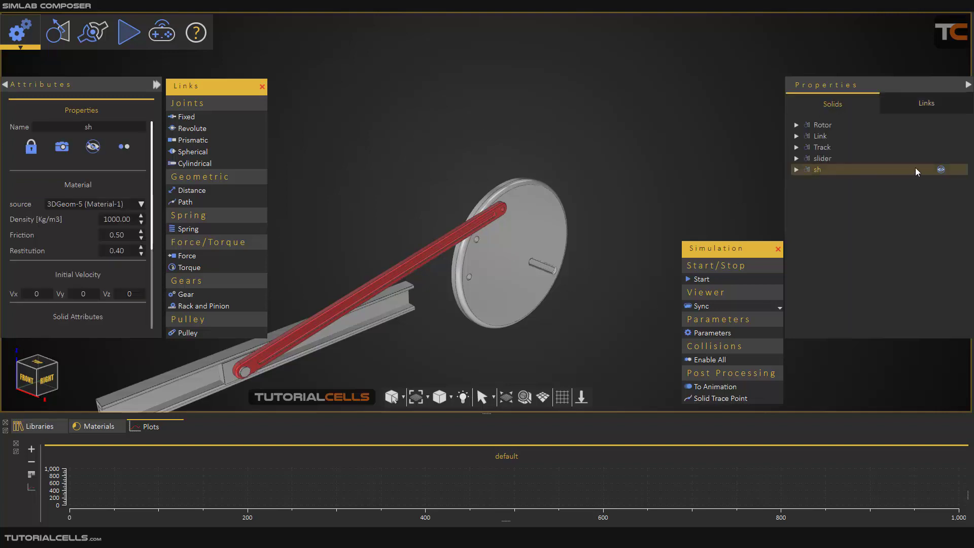
{"action": "left_click", "coordinate": [92, 151]}
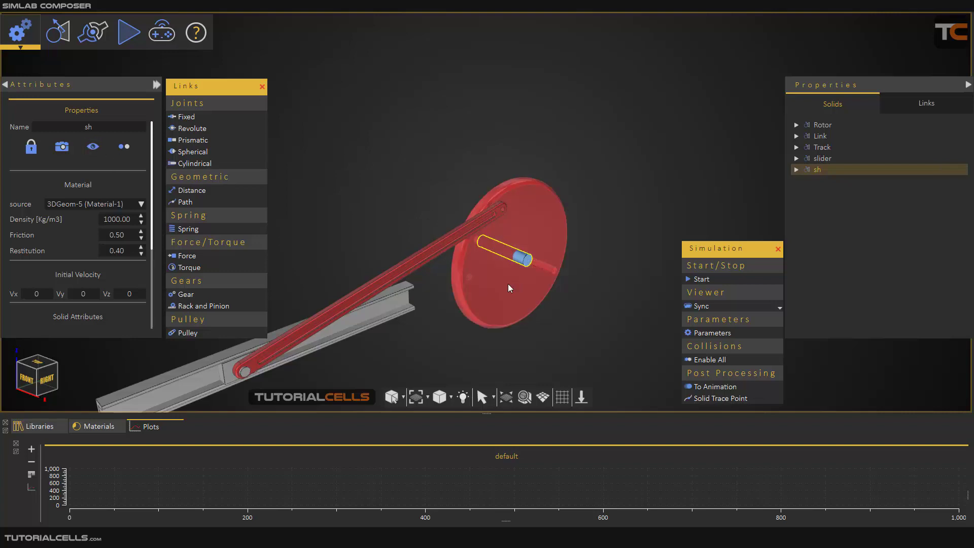
Step: Add a revolute joint between Rotor and sh, located at the centre of the shaft's circular front end
{"action": "left_click", "coordinate": [197, 131]}
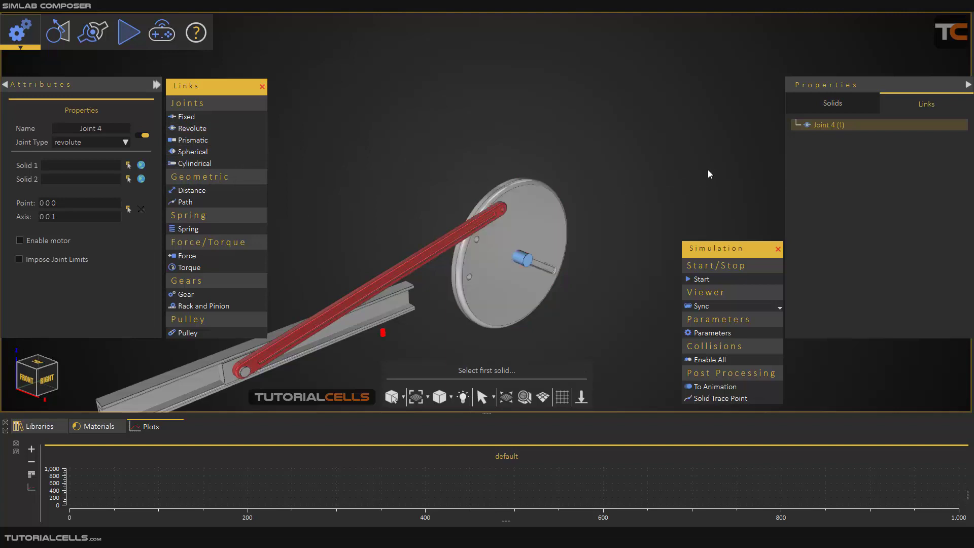
{"action": "left_click", "coordinate": [492, 257]}
{"action": "left_click", "coordinate": [522, 260]}
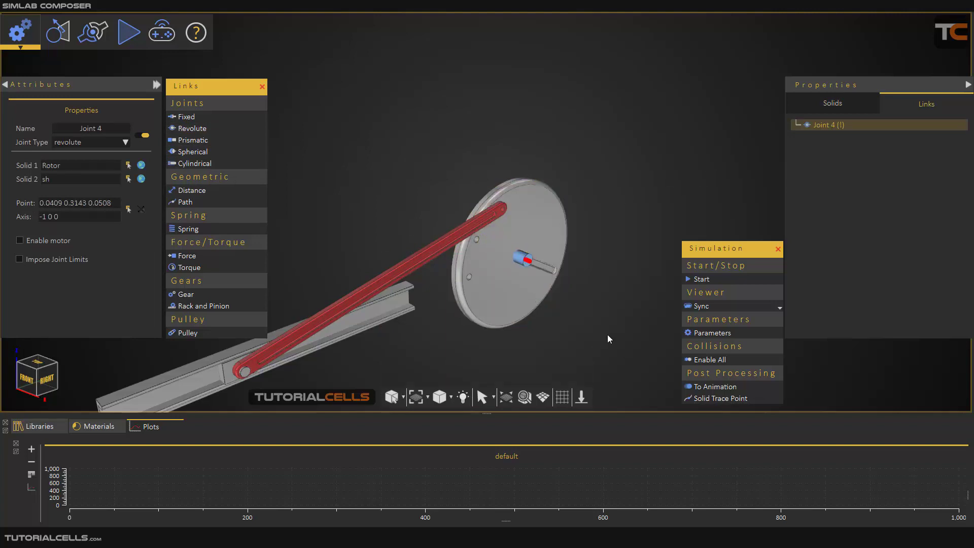
Step: Enable the revolute joint's motor in speed mode with a Constant motion function of 8 rad/s
{"action": "left_click", "coordinate": [18, 244]}
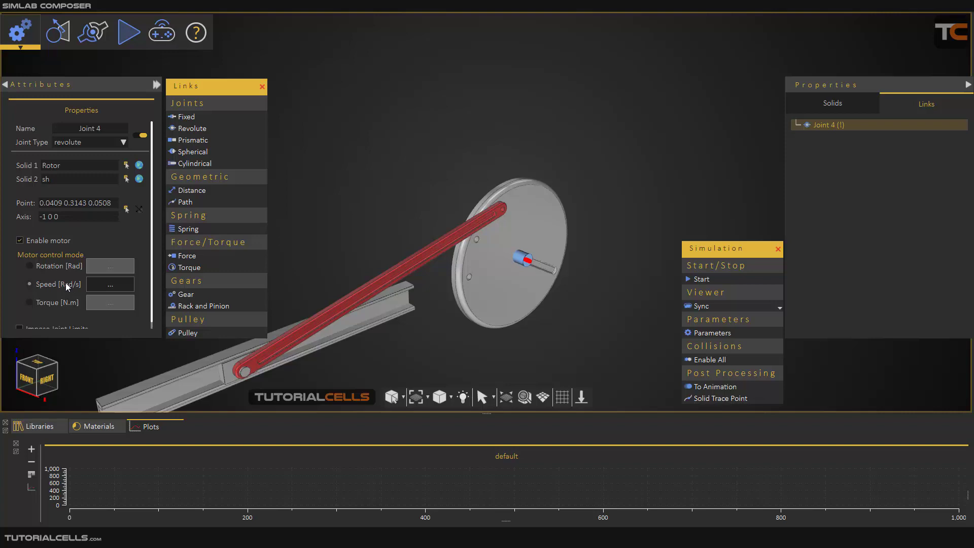
{"action": "left_click", "coordinate": [100, 286]}
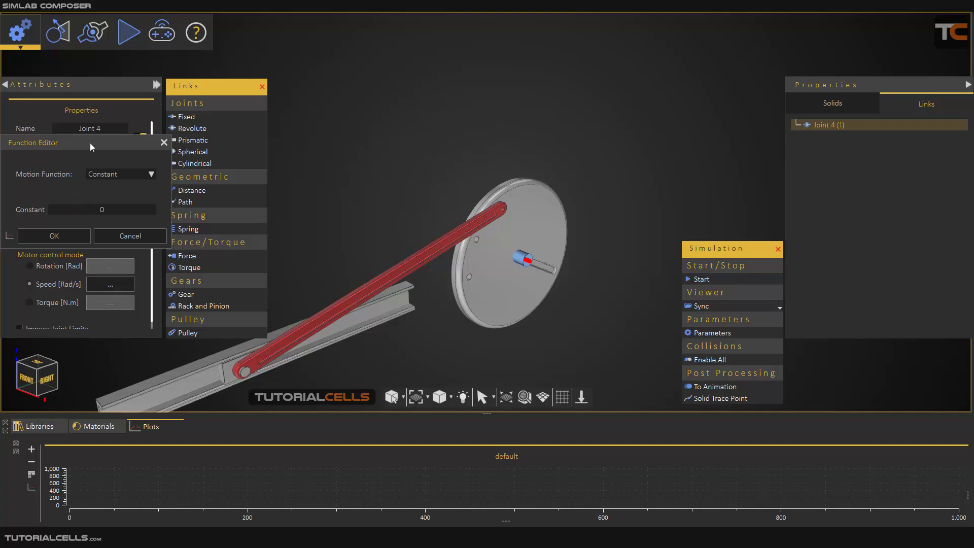
{"action": "left_click_drag", "start_coordinate": [90, 142], "coordinate": [409, 115]}
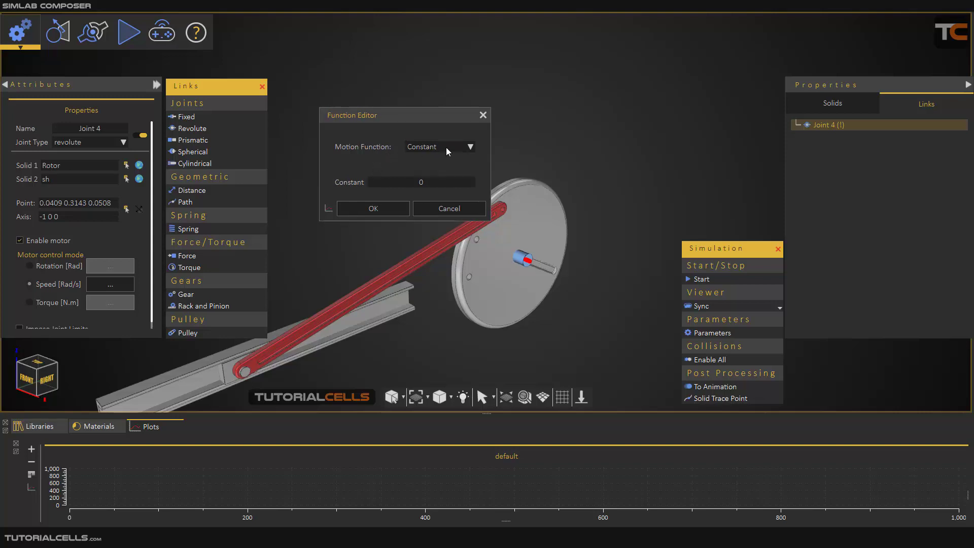
{"action": "double_click", "coordinate": [421, 181]}
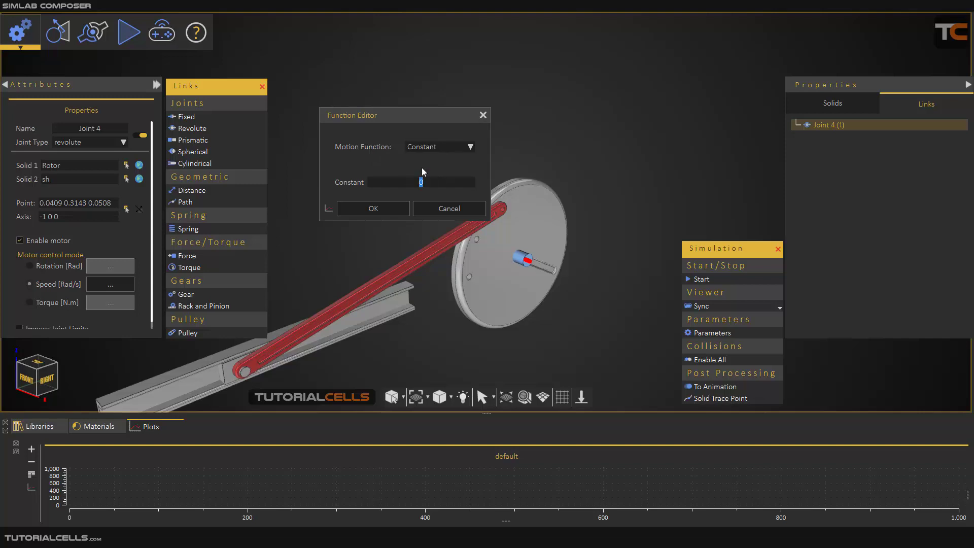
{"action": "left_click", "coordinate": [471, 146]}
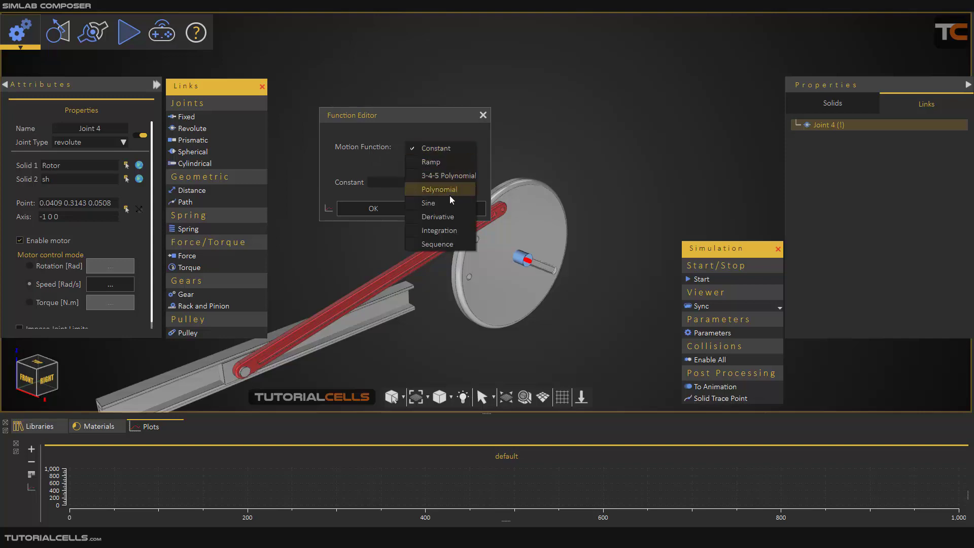
{"action": "left_click", "coordinate": [365, 170]}
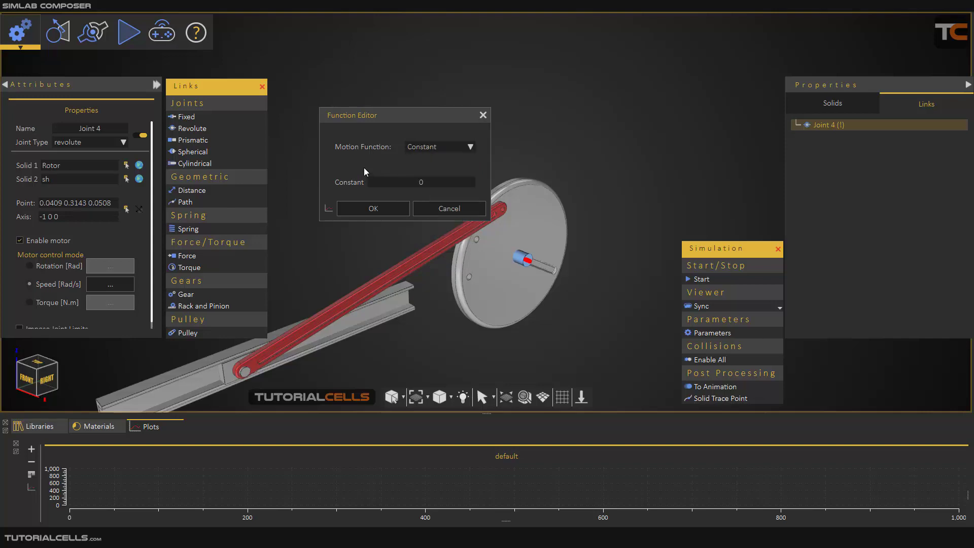
{"action": "double_click", "coordinate": [439, 181]}
{"action": "type", "text": "8"}
{"action": "left_click", "coordinate": [405, 208]}
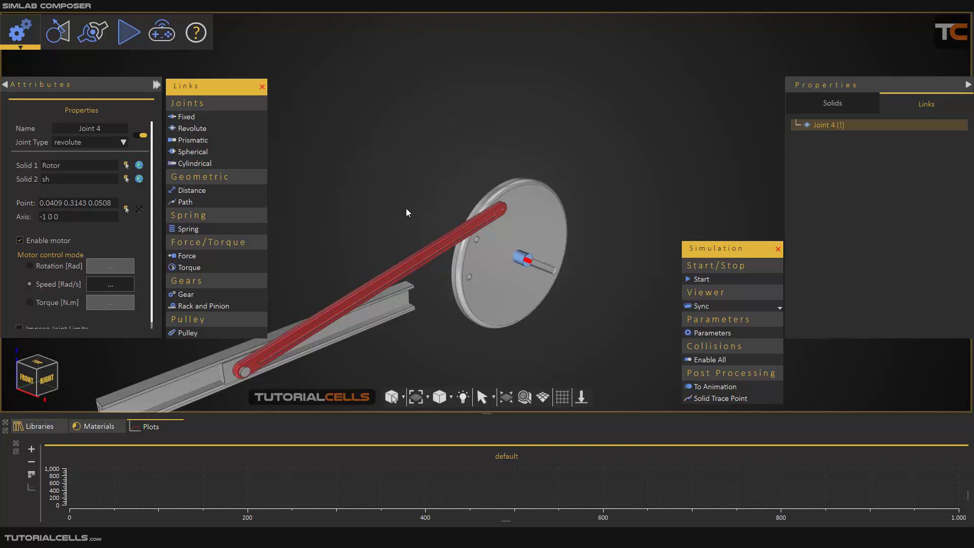
Step: Test the motor-driven rotor with a brief simulation run
{"action": "left_click", "coordinate": [713, 280]}
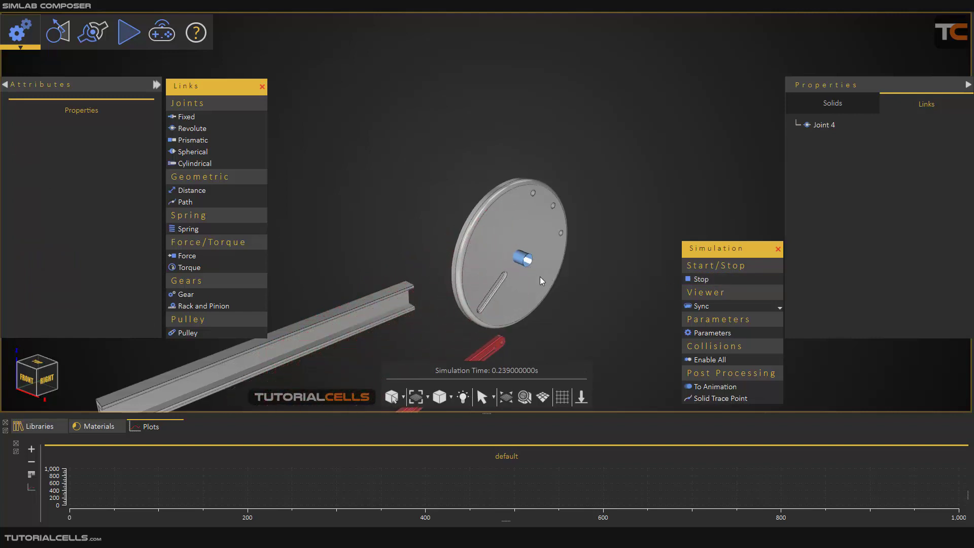
{"action": "left_click", "coordinate": [697, 280]}
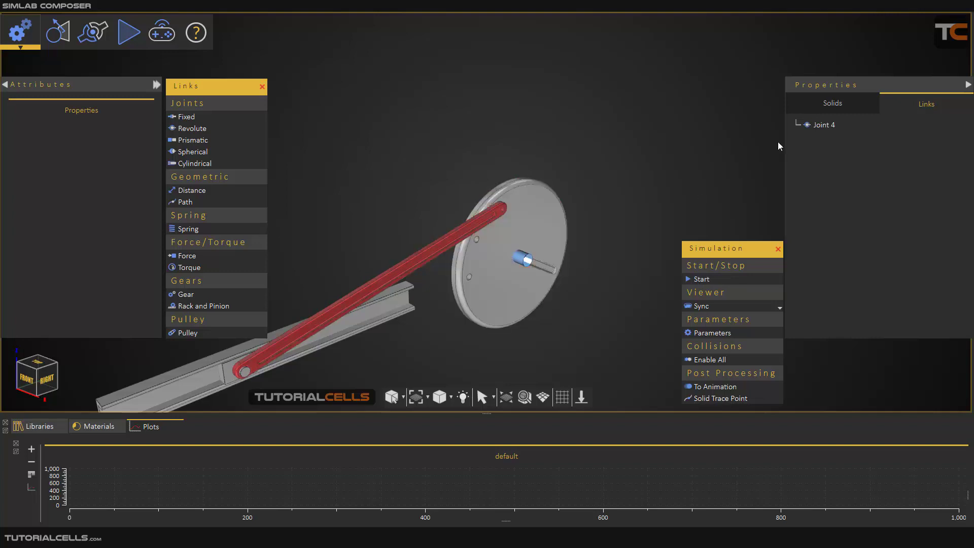
Step: Examine the plot of the joint motor's constant speed function over time, and close the function editor
{"action": "left_click", "coordinate": [813, 125]}
{"action": "left_click", "coordinate": [110, 284]}
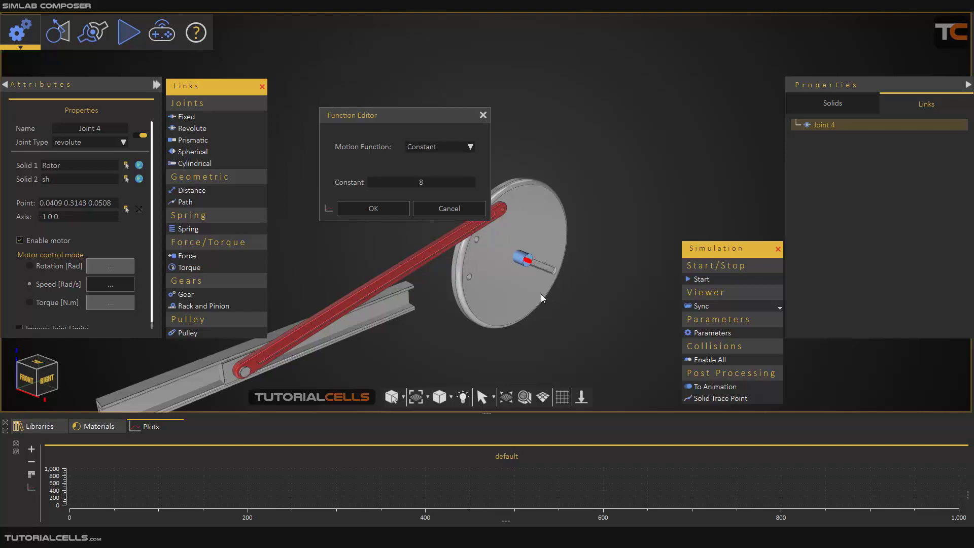
{"action": "left_click", "coordinate": [405, 184]}
{"action": "type", "text": "-"}
{"action": "key", "text": "BackSpace"}
{"action": "left_click", "coordinate": [331, 210]}
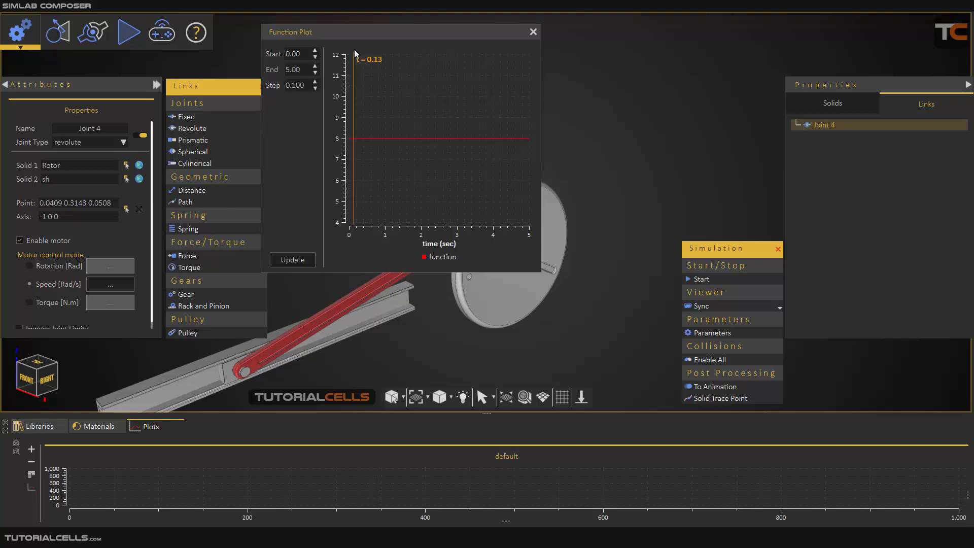
{"action": "left_click_drag", "start_coordinate": [364, 35], "coordinate": [418, 90]}
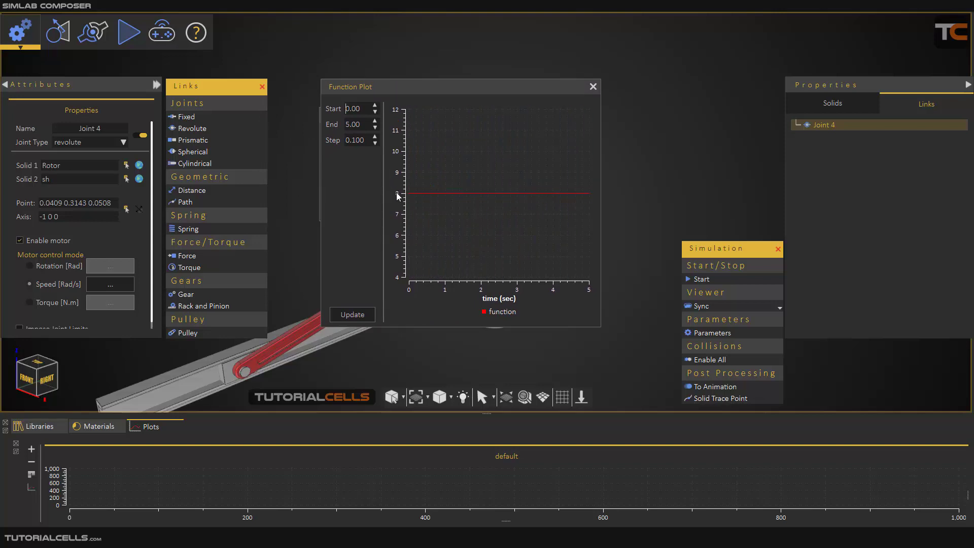
{"action": "left_click", "coordinate": [593, 87]}
{"action": "left_click", "coordinate": [373, 209]}
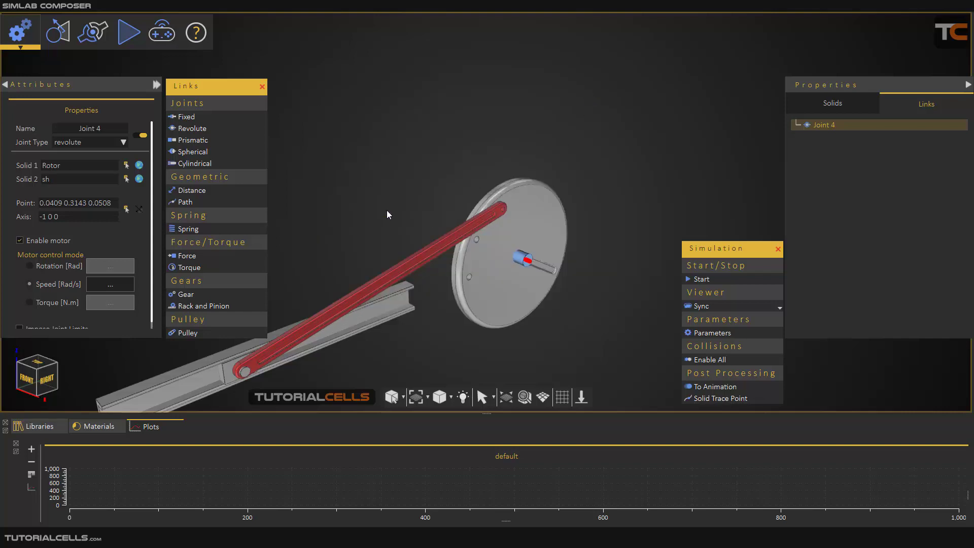
Step: Add a revolute joint between Rotor and Link, located at the centre of the hole in the link's upper end
{"action": "scroll", "coordinate": [508, 286], "scroll_direction": "up", "scroll_amount": 5}
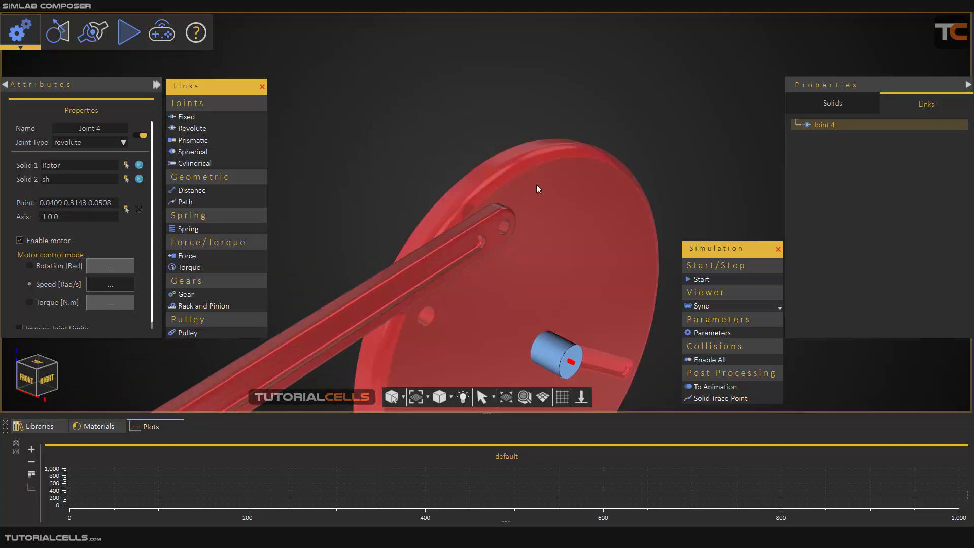
{"action": "left_click", "coordinate": [192, 129]}
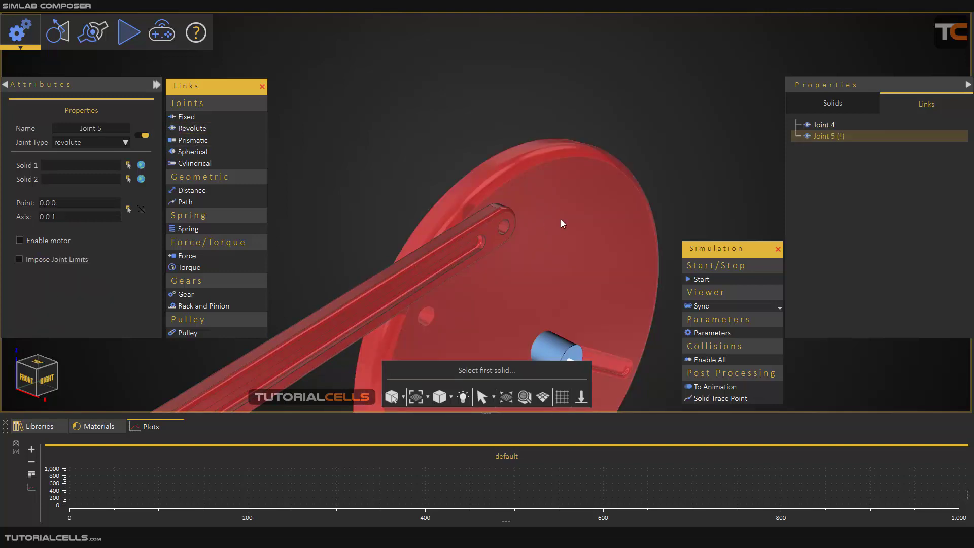
{"action": "left_click", "coordinate": [561, 220]}
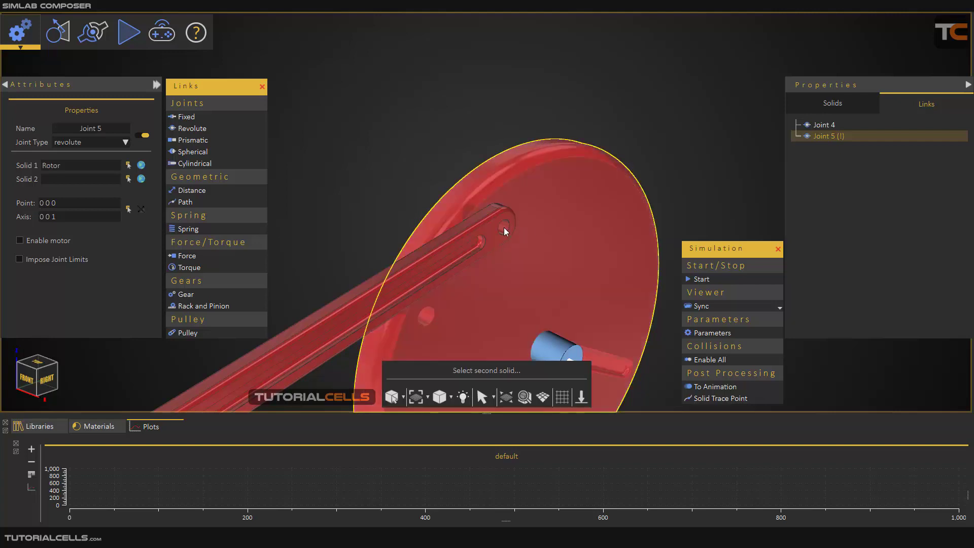
{"action": "left_click", "coordinate": [489, 231]}
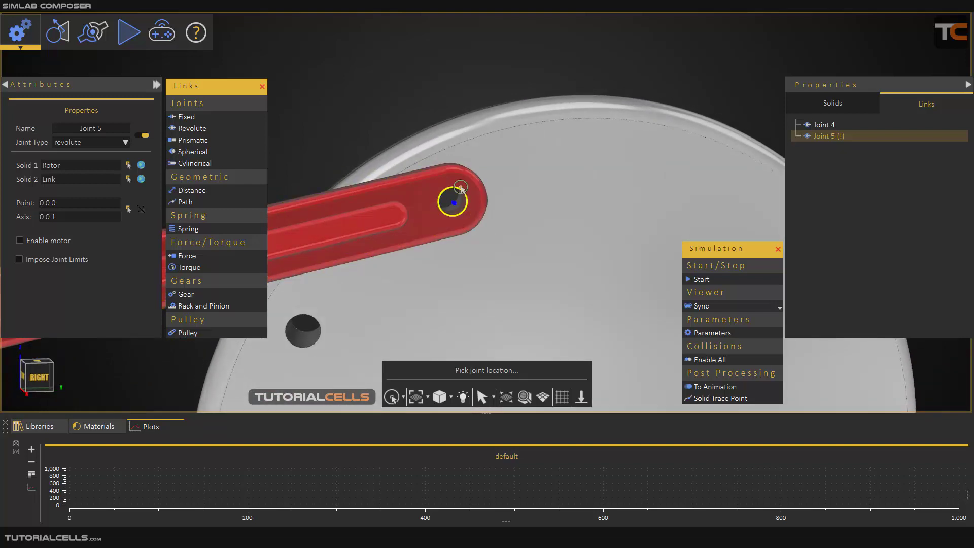
{"action": "middle_click_drag", "start_coordinate": [454, 202], "coordinate": [566, 269]}
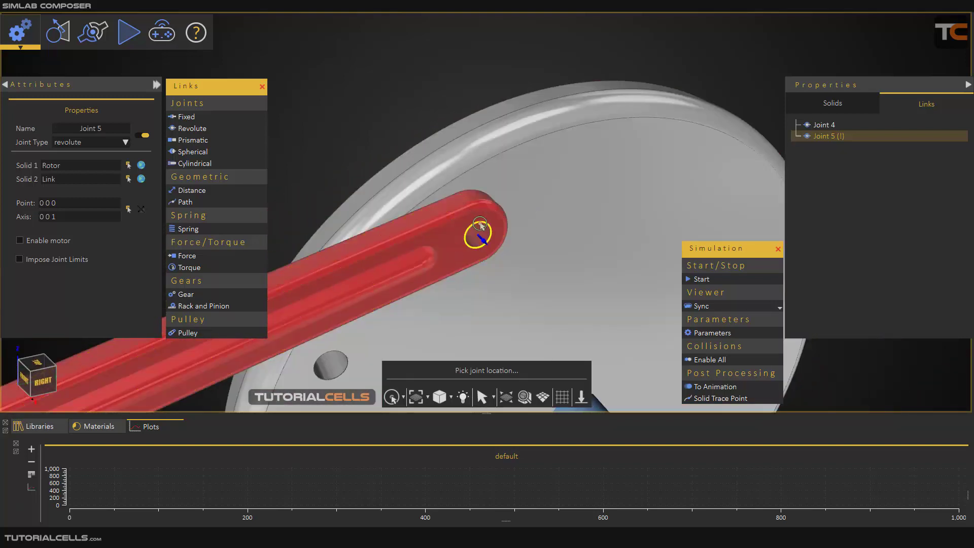
{"action": "left_click", "coordinate": [479, 225]}
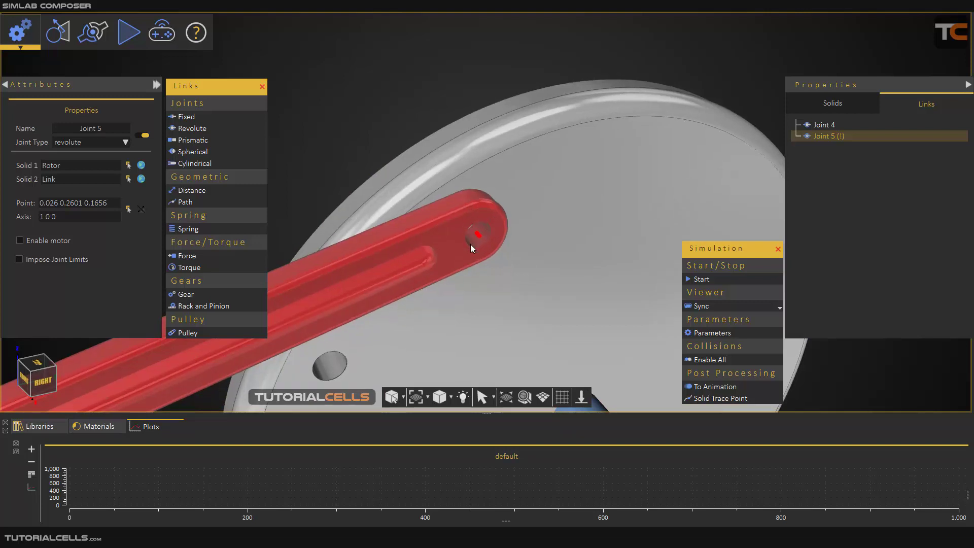
Step: Run and stop a short simulation to check how the link moves with the rotor
{"action": "scroll", "coordinate": [470, 245], "scroll_direction": "down", "scroll_amount": 5}
{"action": "left_click", "coordinate": [701, 279]}
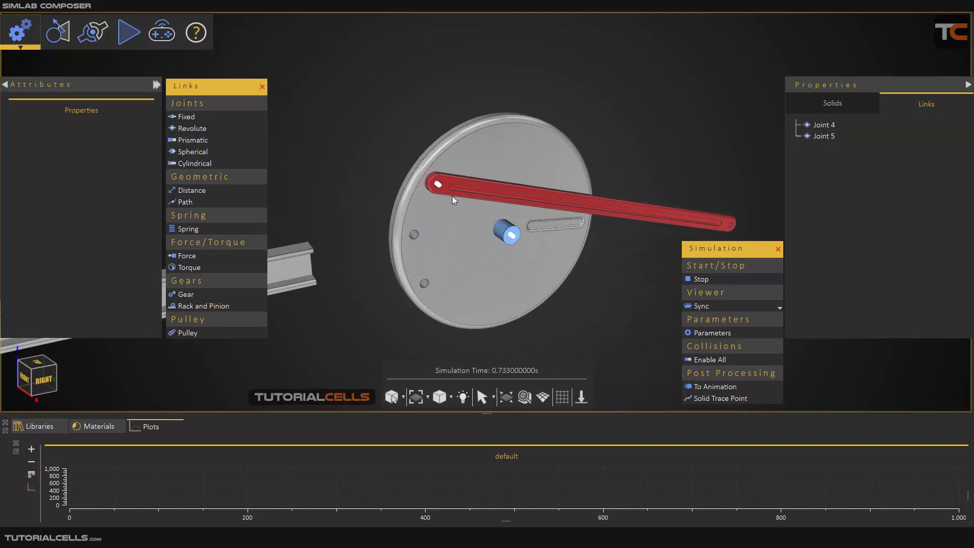
{"action": "scroll", "coordinate": [589, 212], "scroll_direction": "up", "scroll_amount": 8}
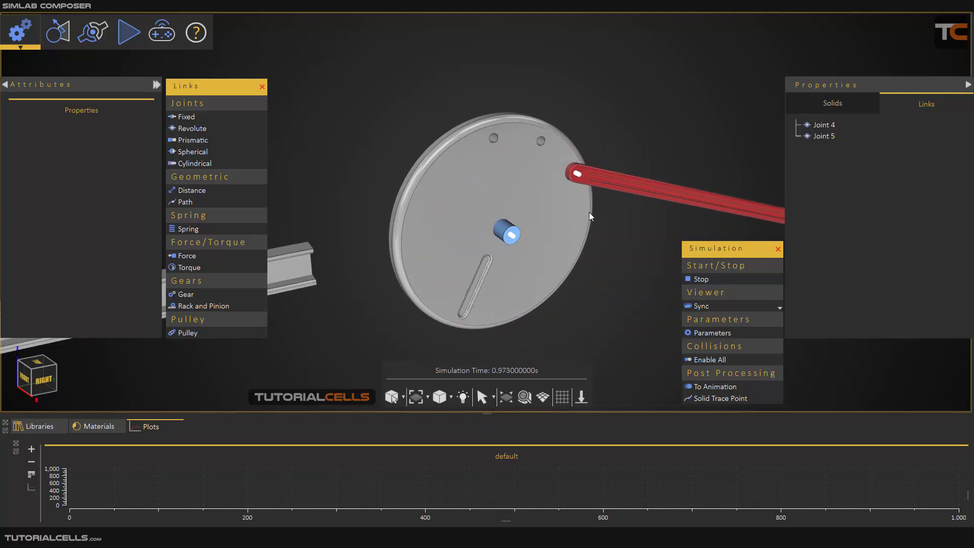
{"action": "scroll", "coordinate": [509, 189], "scroll_direction": "down", "scroll_amount": 8}
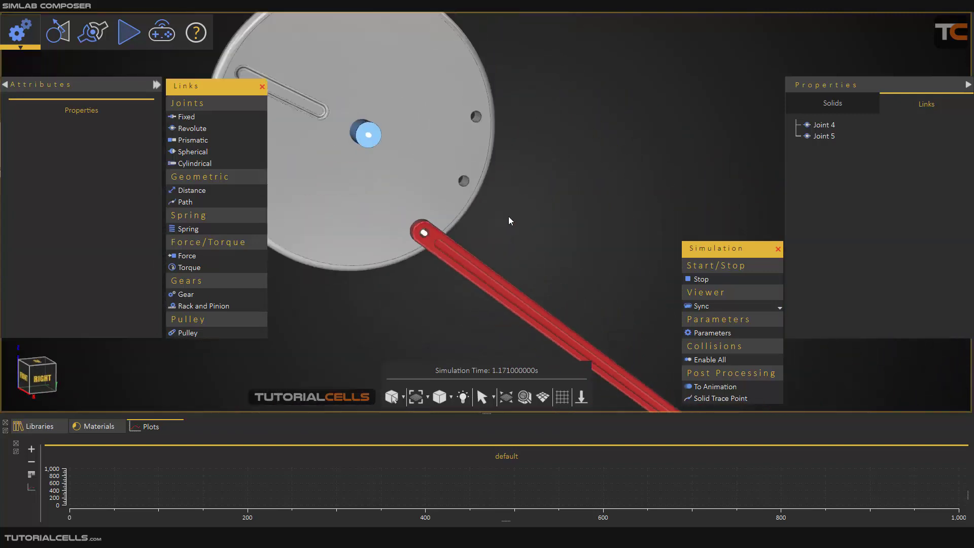
{"action": "left_click_drag", "start_coordinate": [468, 223], "coordinate": [497, 290]}
{"action": "scroll", "coordinate": [497, 290], "scroll_direction": "down", "scroll_amount": 3}
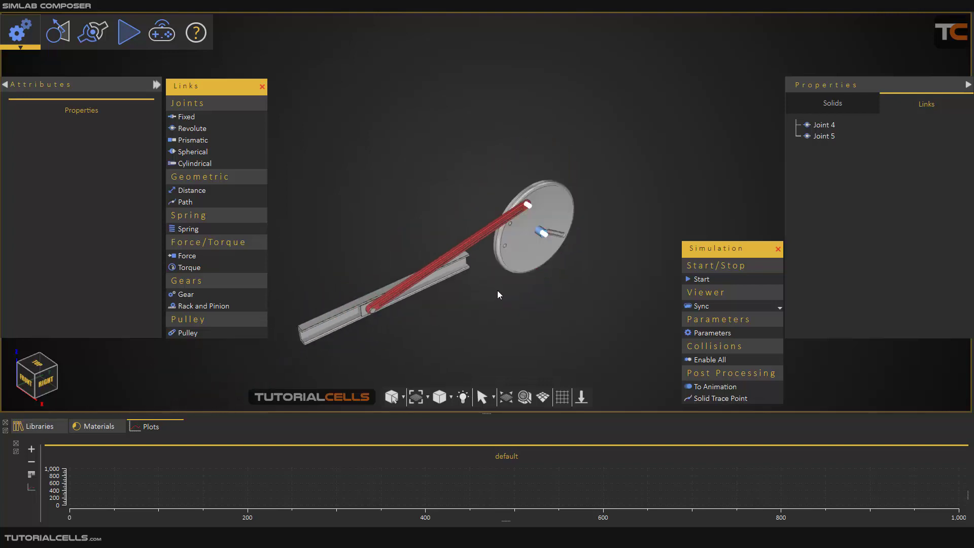
Step: Add a revolute joint between Link and slider, located at the centre of the slider pin's circular face
{"action": "scroll", "coordinate": [404, 271], "scroll_direction": "up", "scroll_amount": 8}
{"action": "left_click_drag", "start_coordinate": [404, 256], "coordinate": [397, 227]}
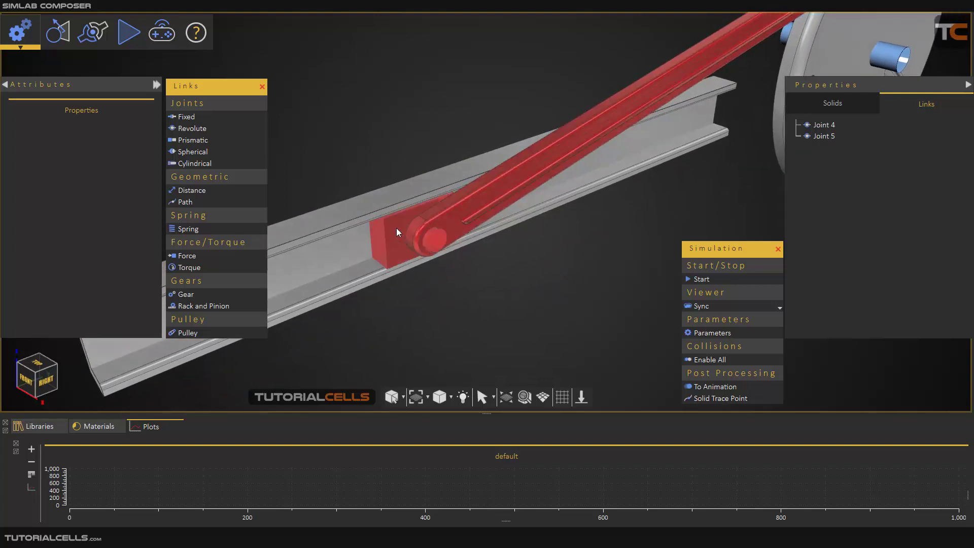
{"action": "left_click", "coordinate": [425, 225]}
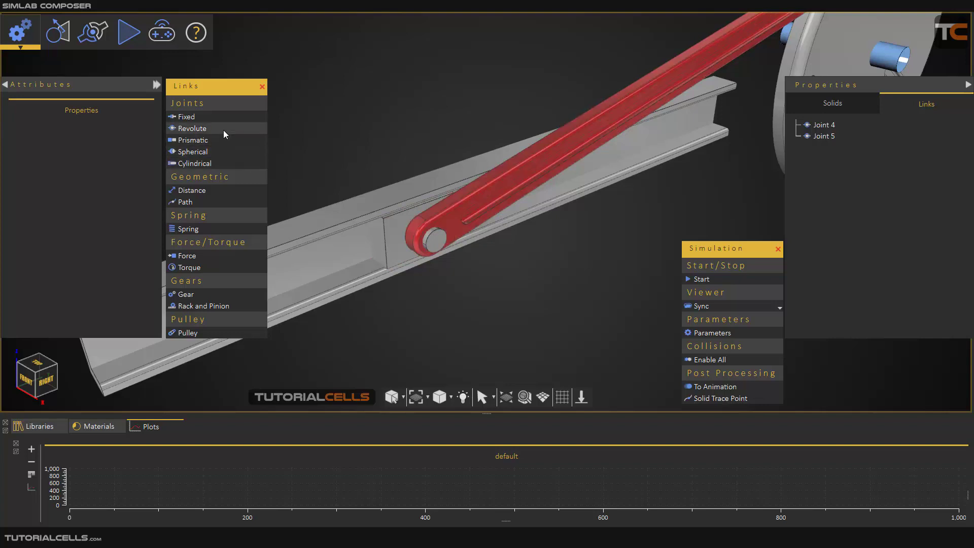
{"action": "left_click", "coordinate": [223, 129]}
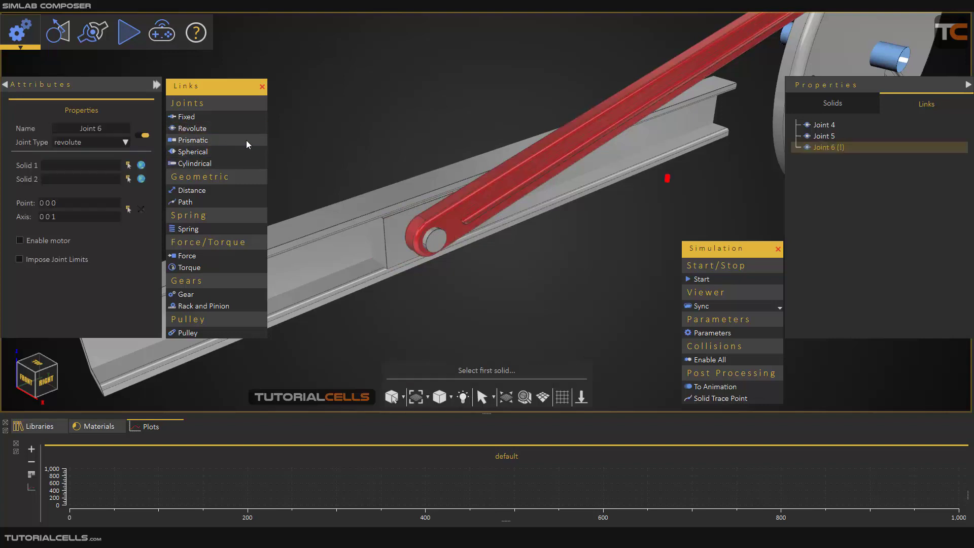
{"action": "left_click", "coordinate": [445, 209]}
{"action": "left_click", "coordinate": [401, 221]}
{"action": "scroll", "coordinate": [466, 295], "scroll_direction": "up", "scroll_amount": 3}
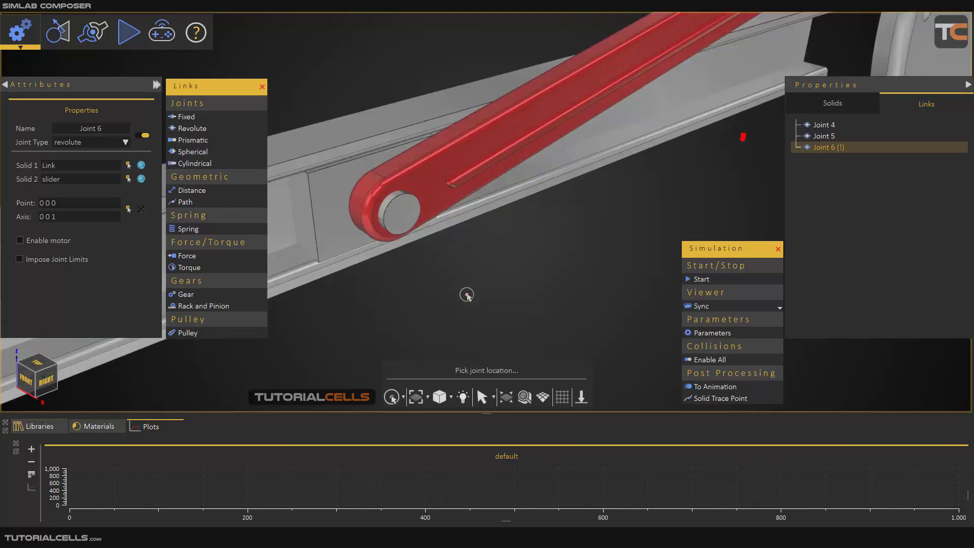
{"action": "middle_click_drag", "start_coordinate": [466, 295], "coordinate": [480, 281]}
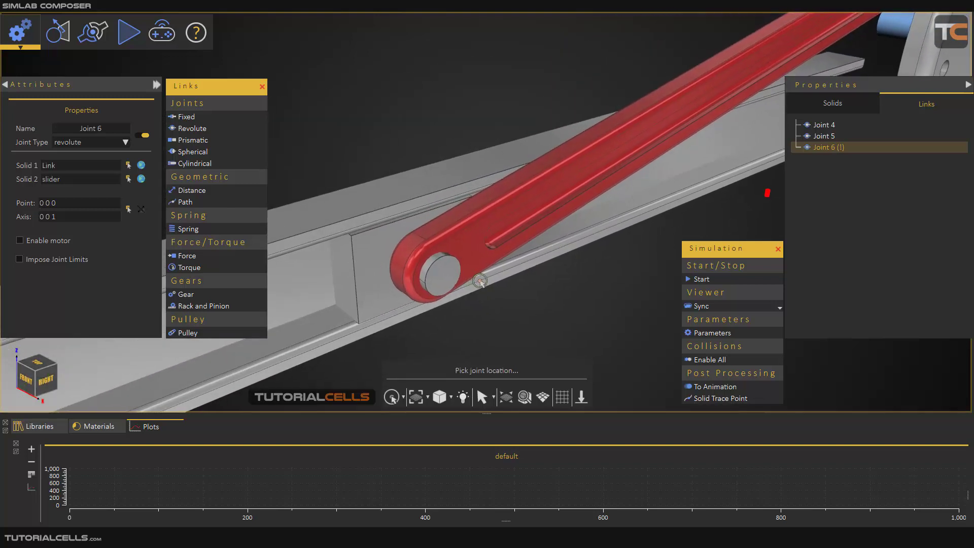
{"action": "left_click", "coordinate": [442, 259]}
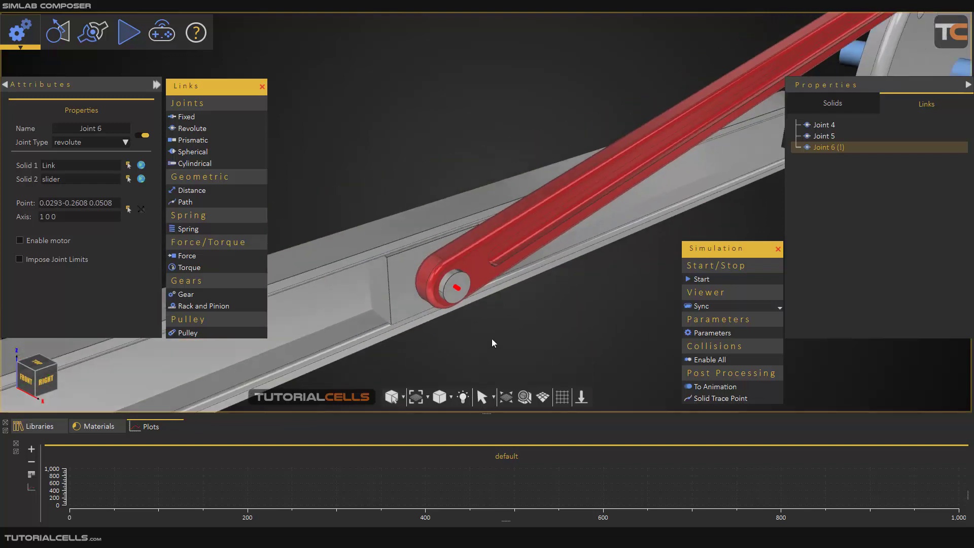
Step: Run a brief simulation to test the link's connection to the slider, and stop it
{"action": "left_click", "coordinate": [696, 278]}
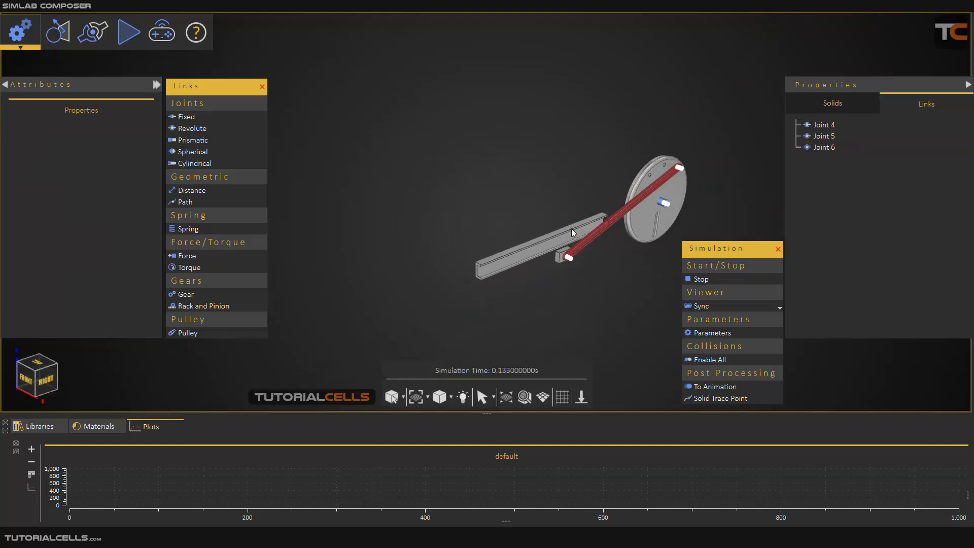
{"action": "left_click_drag", "start_coordinate": [539, 319], "coordinate": [629, 260]}
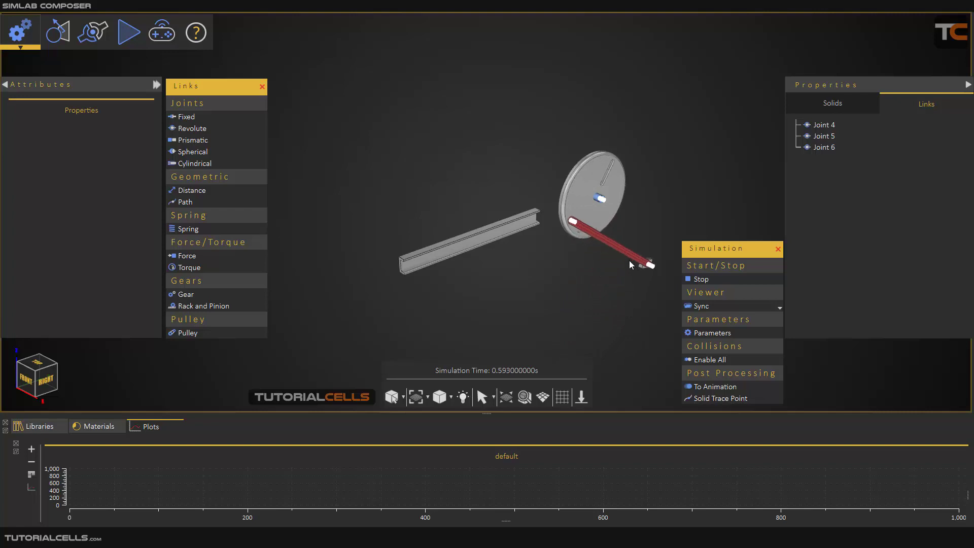
{"action": "left_click", "coordinate": [700, 278]}
Step: Create a prismatic joint with slider as the first solid and Track as the second
{"action": "scroll", "coordinate": [449, 275], "scroll_direction": "up", "scroll_amount": 8}
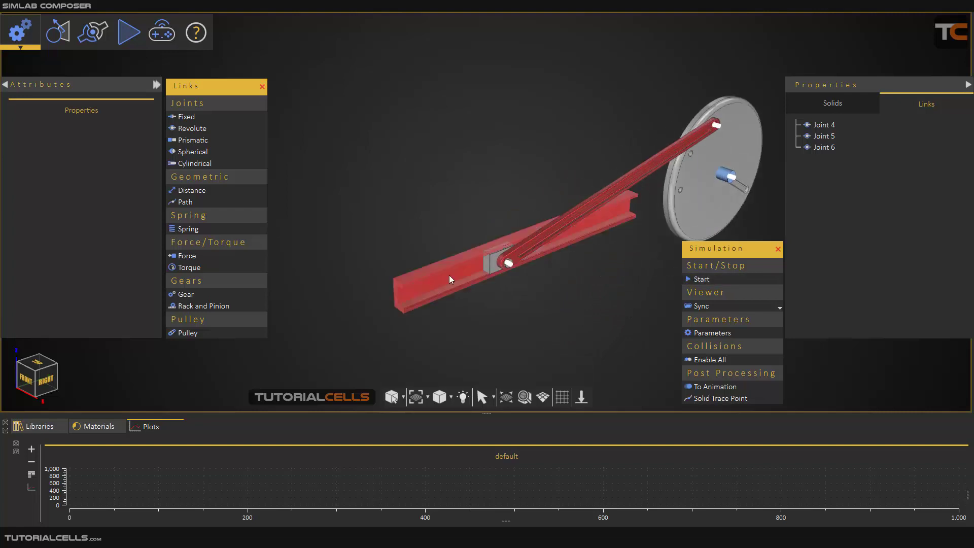
{"action": "middle_click_drag", "start_coordinate": [469, 272], "coordinate": [510, 273]}
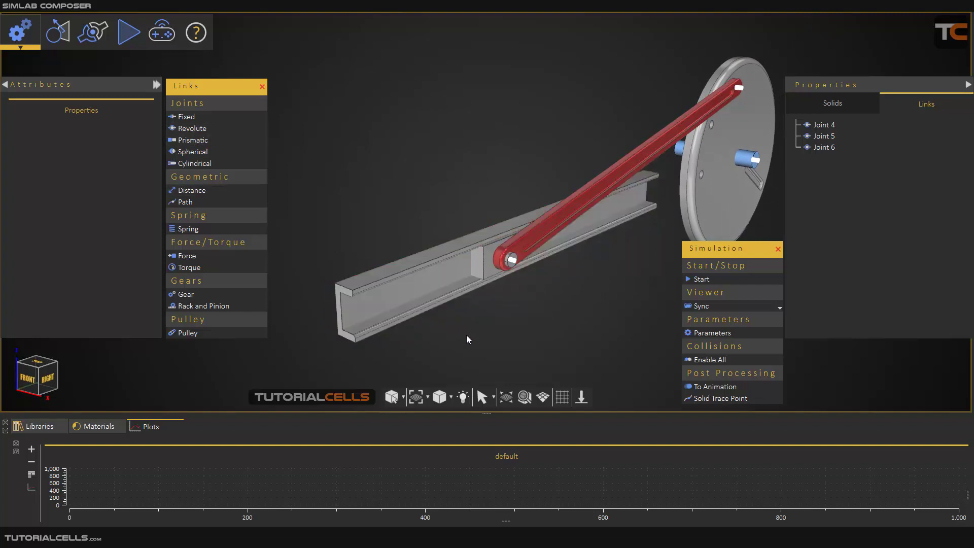
{"action": "middle_click_drag", "start_coordinate": [477, 324], "coordinate": [470, 325]}
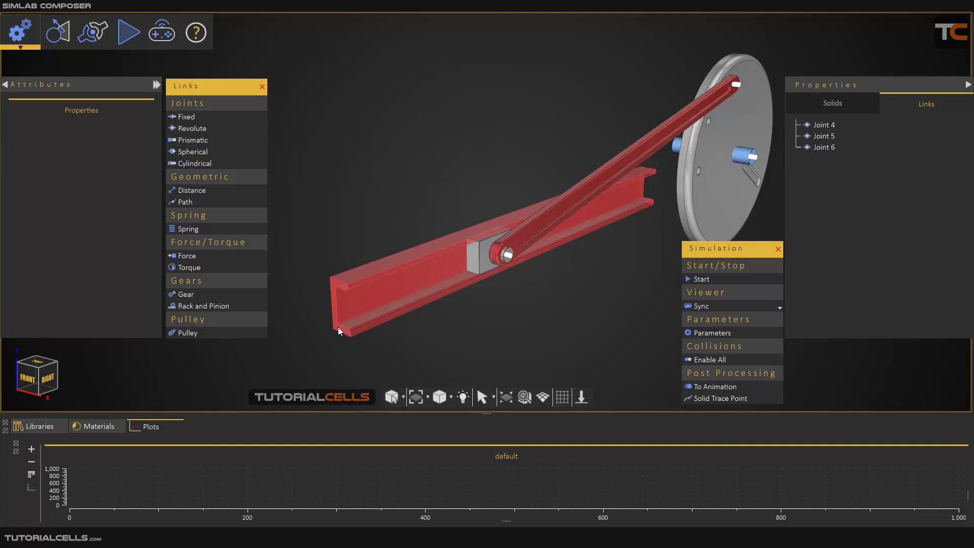
{"action": "left_click", "coordinate": [205, 144]}
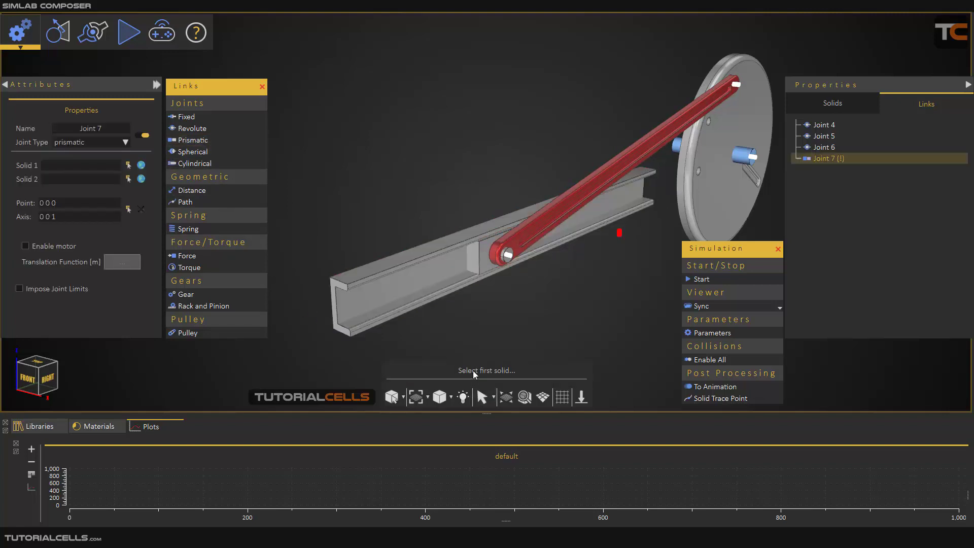
{"action": "left_click", "coordinate": [478, 265]}
{"action": "left_click", "coordinate": [431, 291]}
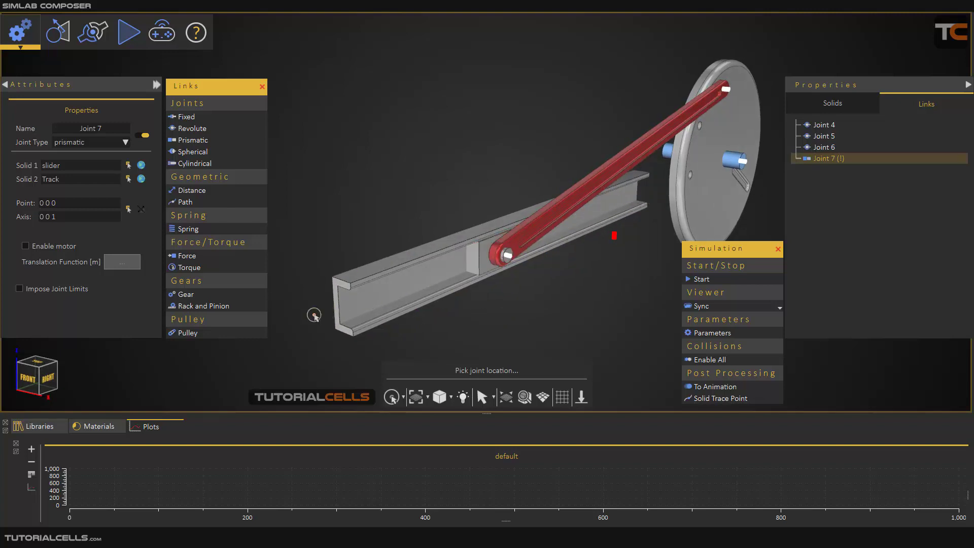
Step: Locate the prismatic joint at the centre of the slider block's front end face using Pick Edge Loop
{"action": "scroll", "coordinate": [405, 294], "scroll_direction": "up", "scroll_amount": 6}
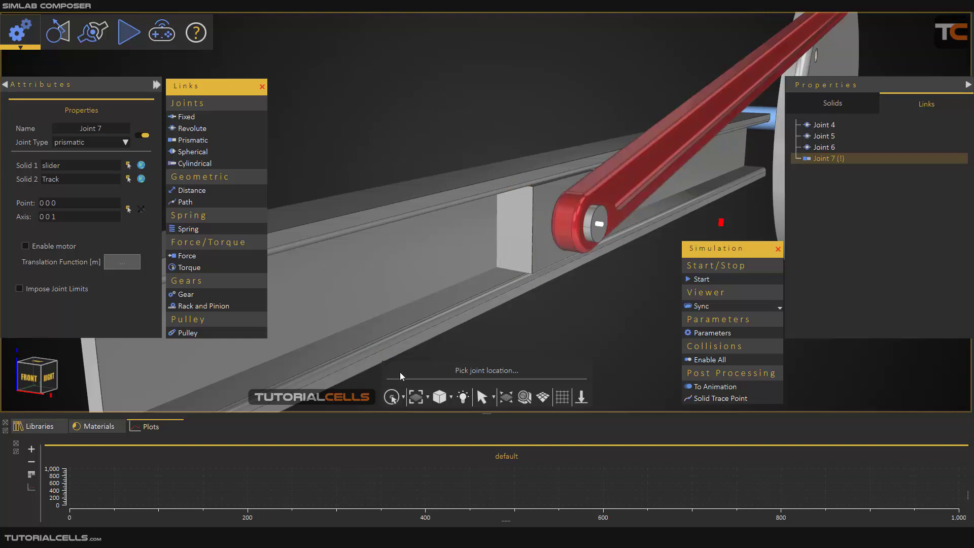
{"action": "left_click", "coordinate": [405, 398]}
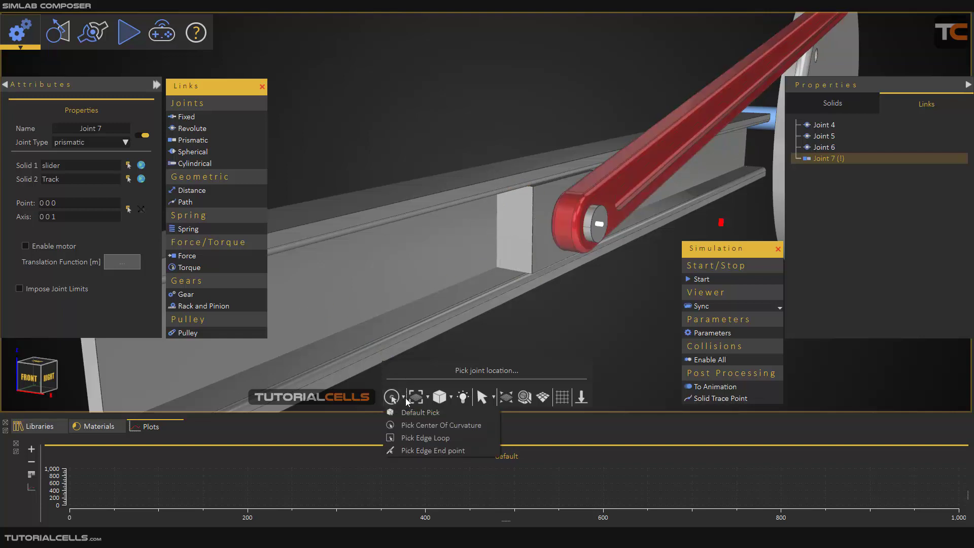
{"action": "left_click", "coordinate": [408, 438]}
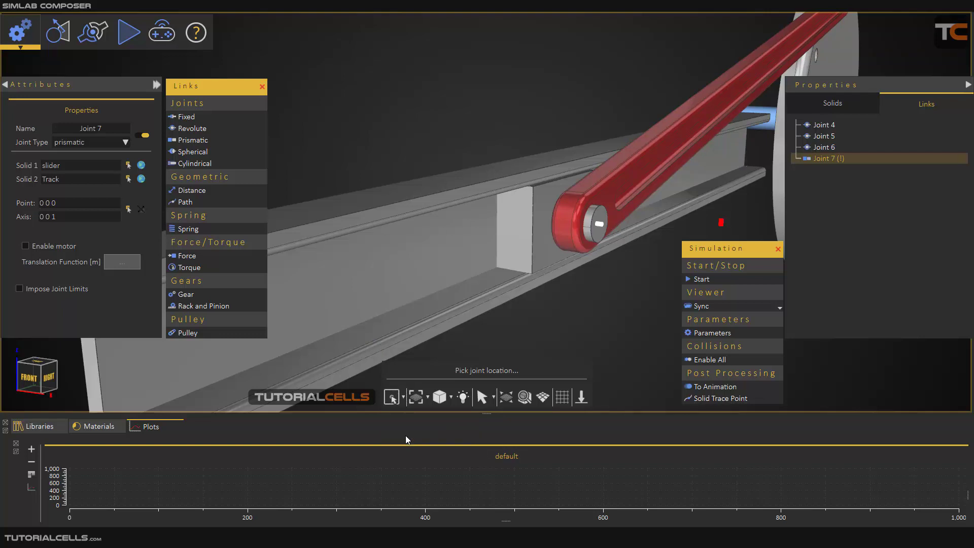
{"action": "left_click", "coordinate": [533, 244]}
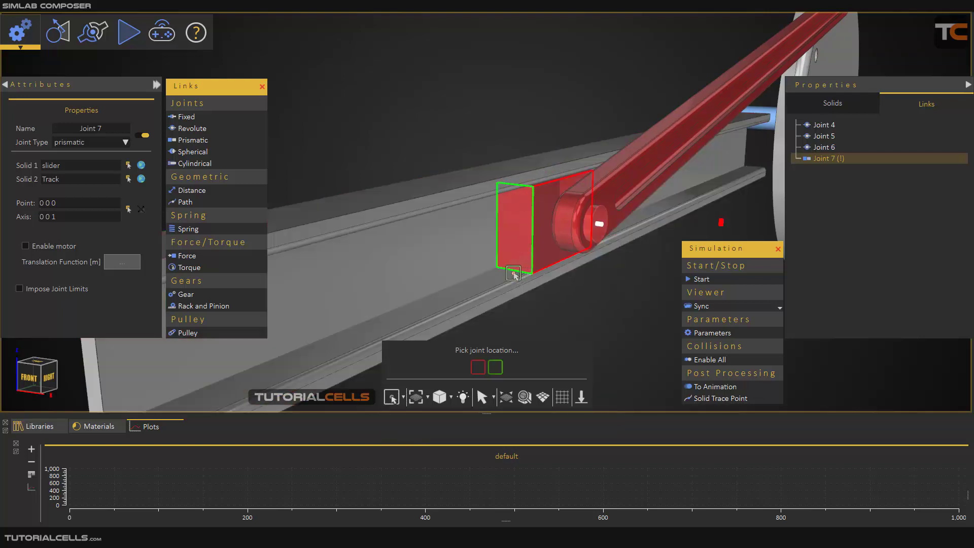
{"action": "left_click", "coordinate": [495, 367]}
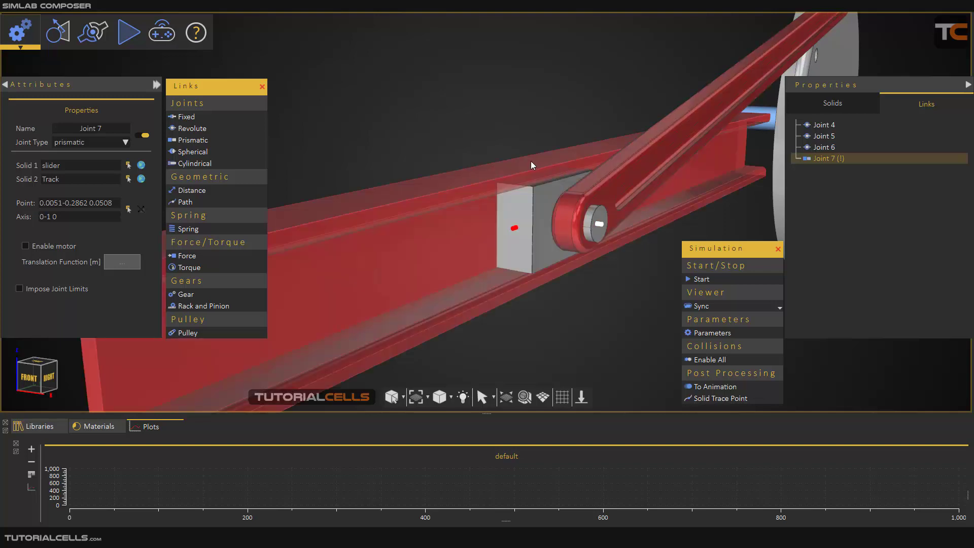
Step: Inspect the prismatic joint's placement and run the simulation to check the slider's travel along the track
{"action": "scroll", "coordinate": [538, 208], "scroll_direction": "down", "scroll_amount": 5}
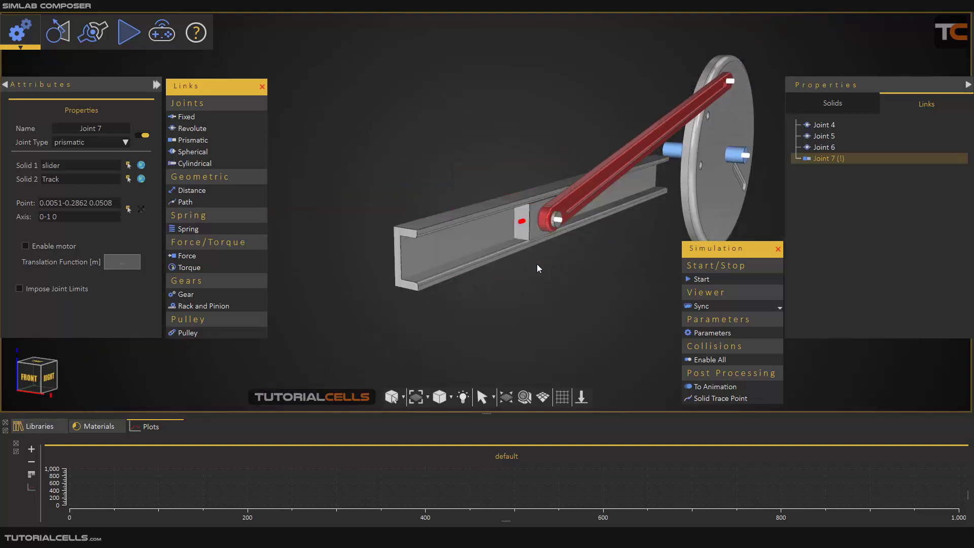
{"action": "scroll", "coordinate": [509, 233], "scroll_direction": "up", "scroll_amount": 5}
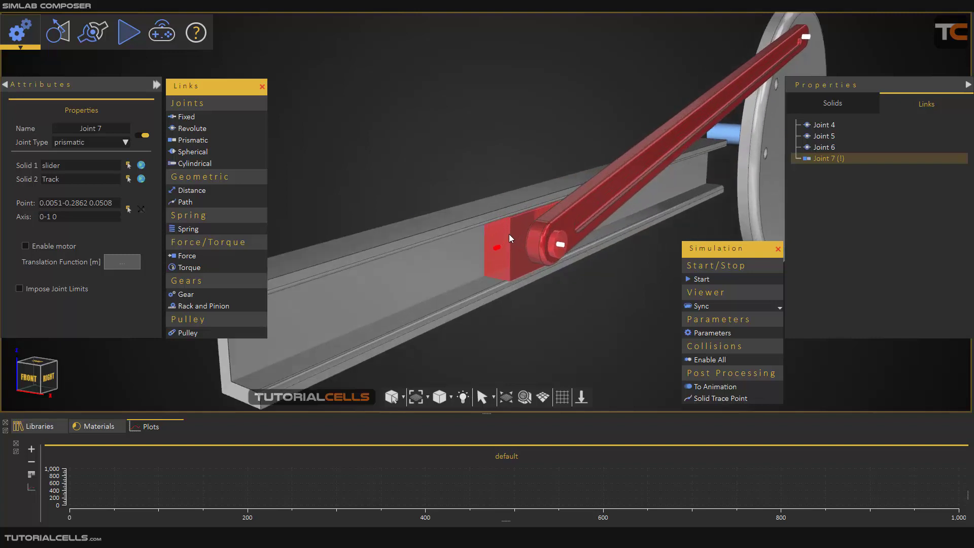
{"action": "left_click_drag", "start_coordinate": [421, 190], "coordinate": [515, 193]}
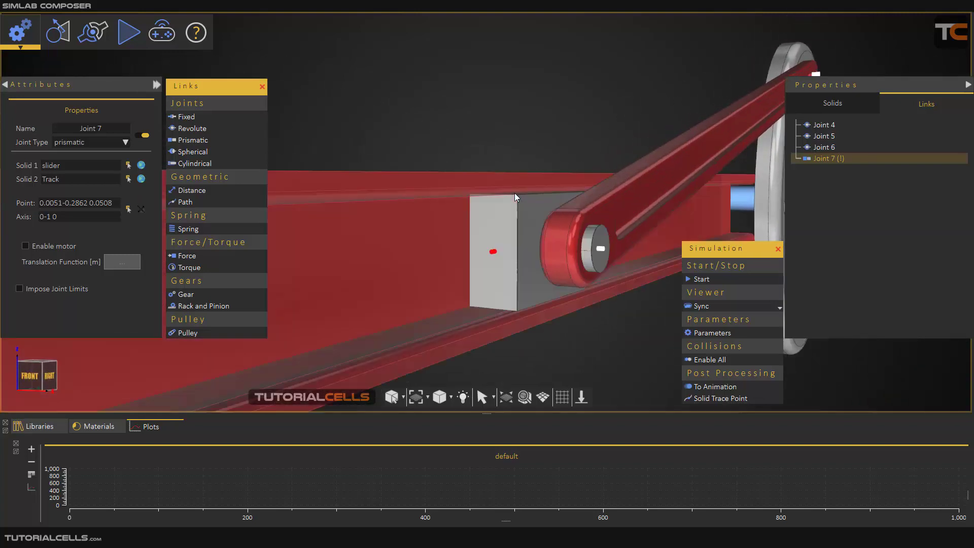
{"action": "scroll", "coordinate": [511, 221], "scroll_direction": "down", "scroll_amount": 5}
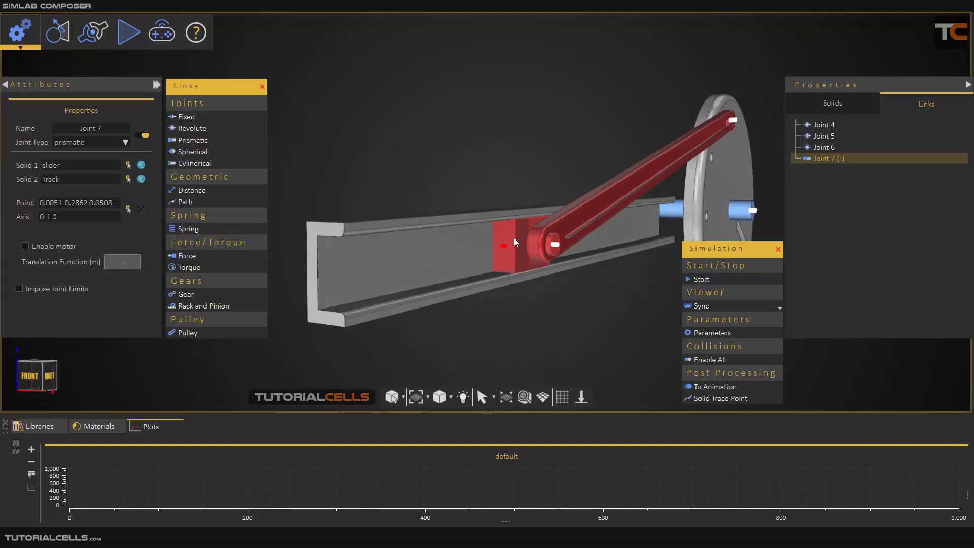
{"action": "middle_click_drag", "start_coordinate": [554, 275], "coordinate": [497, 295]}
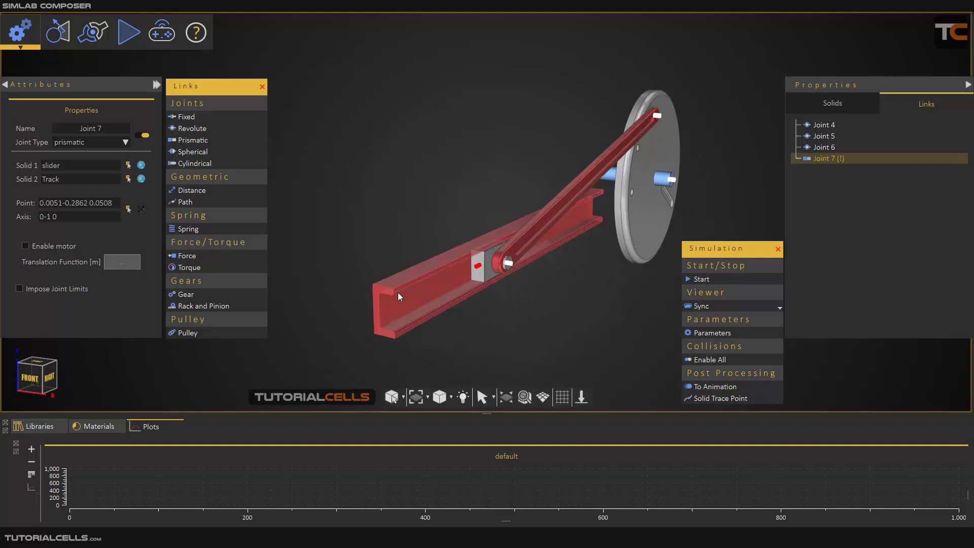
{"action": "left_click", "coordinate": [700, 279]}
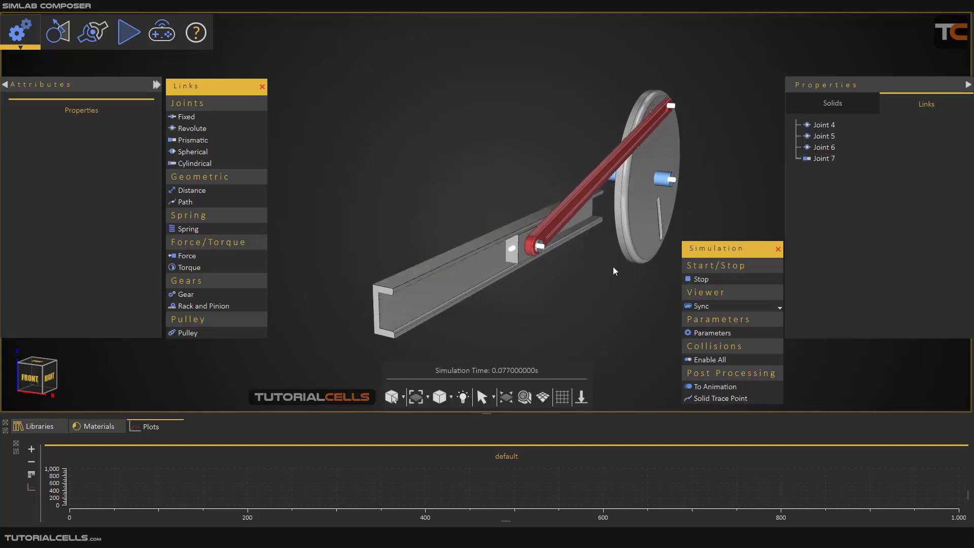
{"action": "left_click_drag", "start_coordinate": [639, 293], "coordinate": [568, 293]}
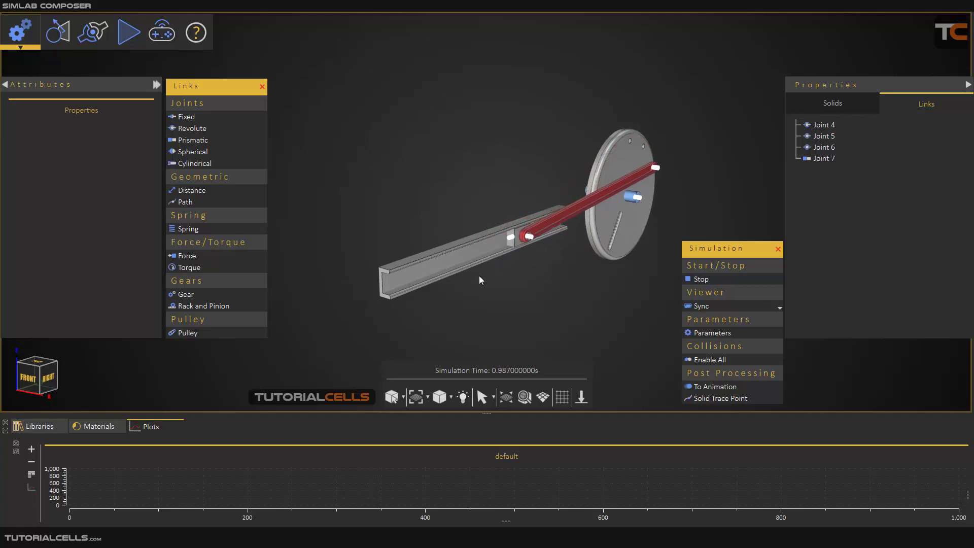
Step: Watch the running simulation, stop it, and examine the joint placements on the slider, link and rotor
{"action": "scroll", "coordinate": [467, 249], "scroll_direction": "up", "scroll_amount": 3}
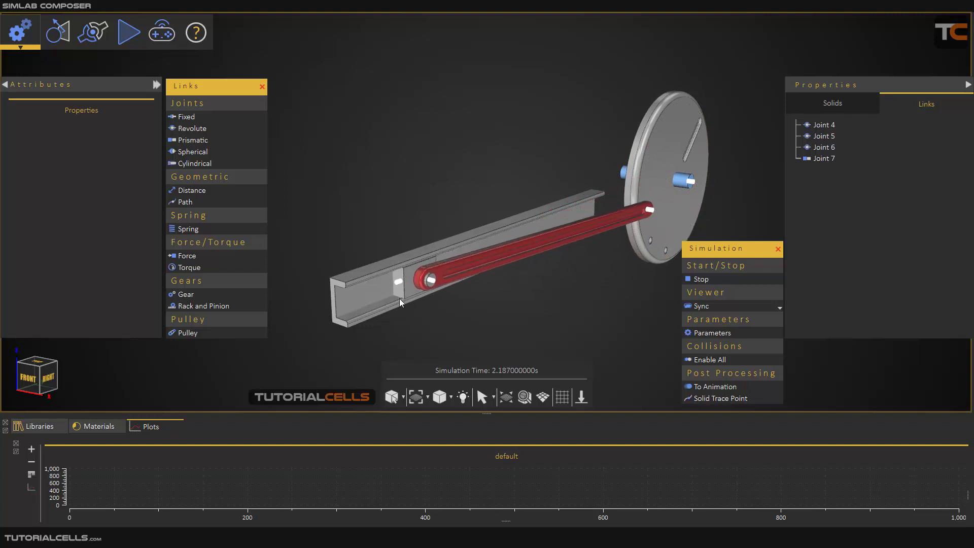
{"action": "left_click", "coordinate": [699, 280]}
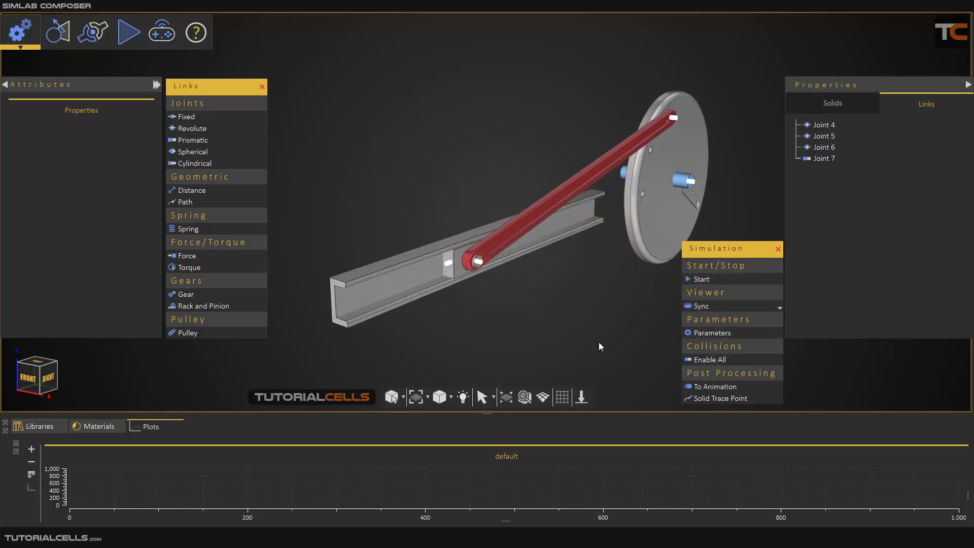
{"action": "scroll", "coordinate": [586, 333], "scroll_direction": "down", "scroll_amount": 2}
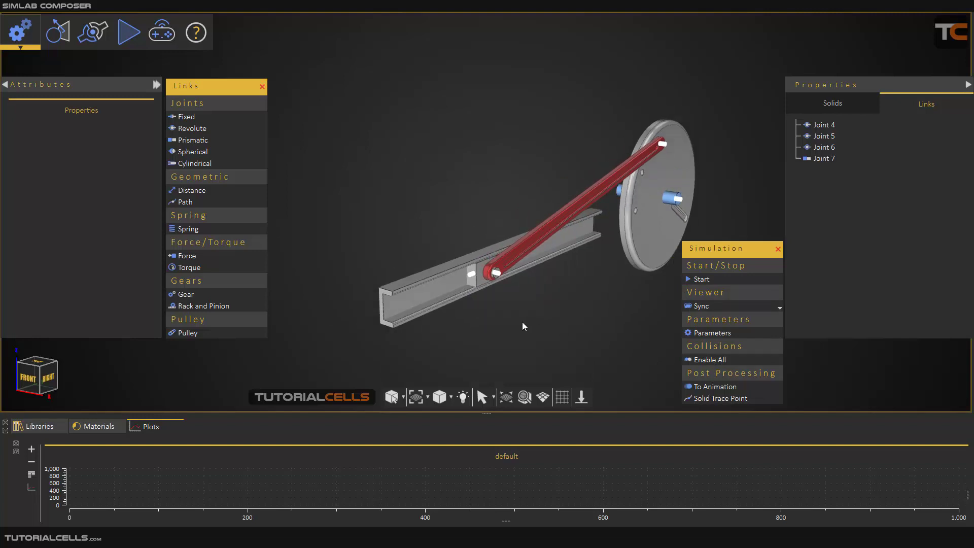
{"action": "scroll", "coordinate": [469, 270], "scroll_direction": "up", "scroll_amount": 6}
{"action": "middle_click_drag", "start_coordinate": [495, 227], "coordinate": [510, 219]}
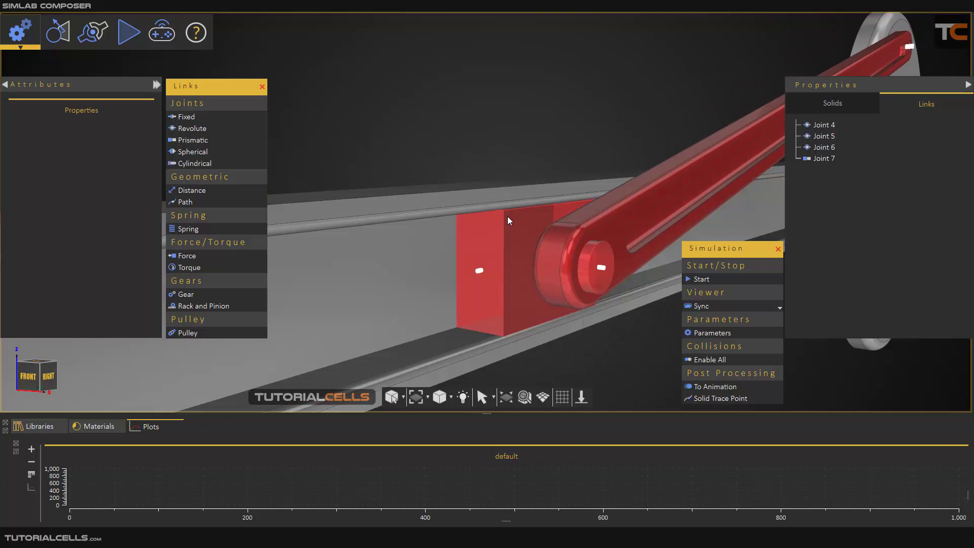
{"action": "scroll", "coordinate": [507, 218], "scroll_direction": "down", "scroll_amount": 5}
{"action": "middle_click_drag", "start_coordinate": [508, 227], "coordinate": [475, 300]}
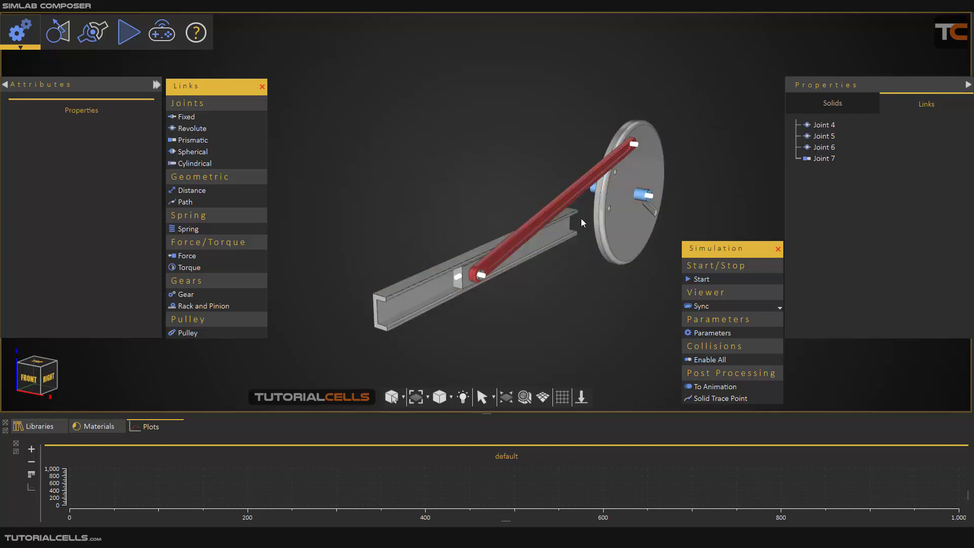
{"action": "middle_click_drag", "start_coordinate": [580, 219], "coordinate": [472, 312]}
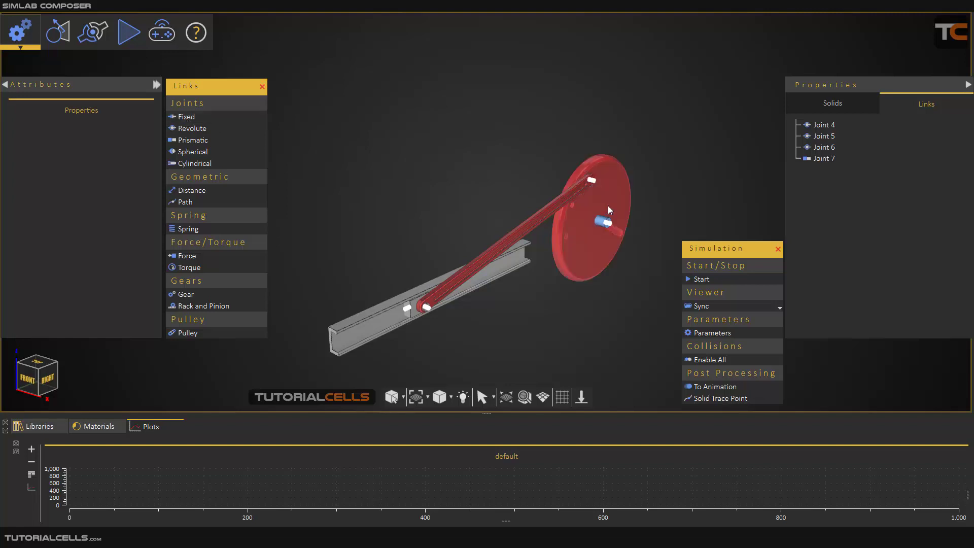
{"action": "scroll", "coordinate": [583, 202], "scroll_direction": "up", "scroll_amount": 4}
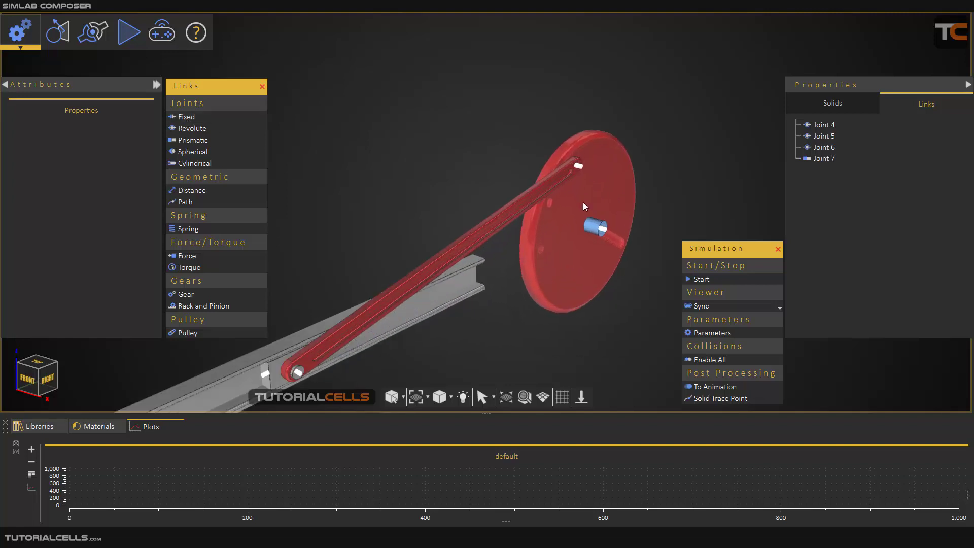
{"action": "middle_click_drag", "start_coordinate": [583, 202], "coordinate": [575, 236]}
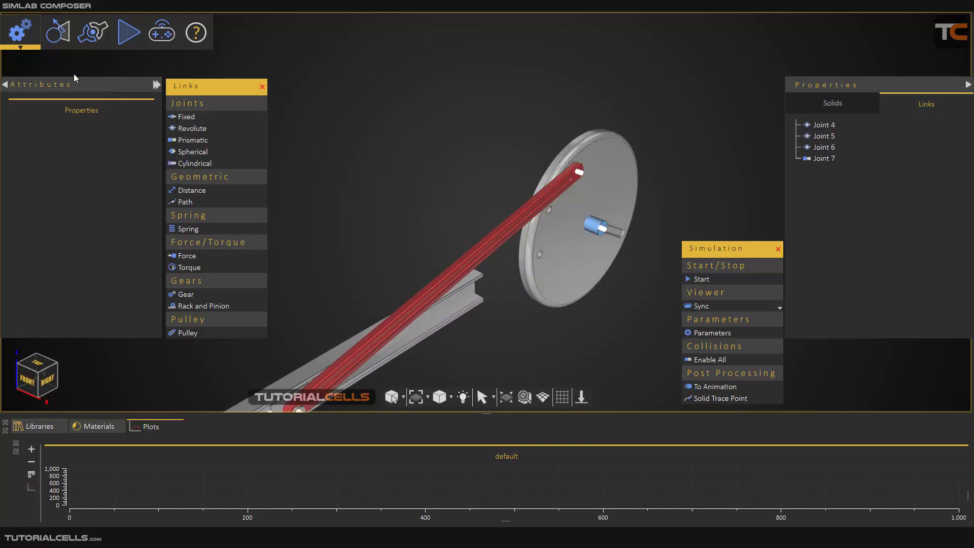
Step: Try to shift the shaft cylinder along its axis through the rotor in the Virtual Reality workspace, and undo the move
{"action": "left_click", "coordinate": [28, 41]}
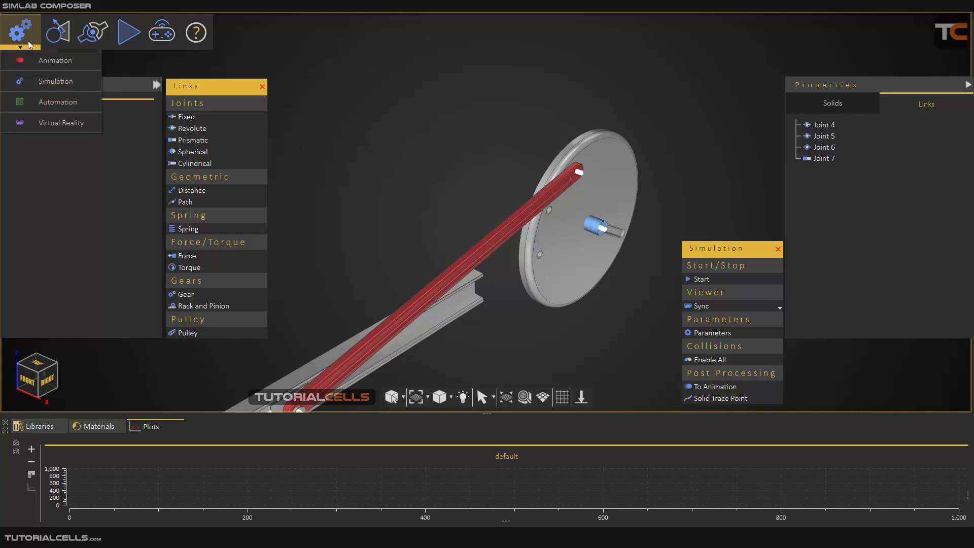
{"action": "left_click", "coordinate": [59, 121]}
{"action": "left_click", "coordinate": [590, 279]}
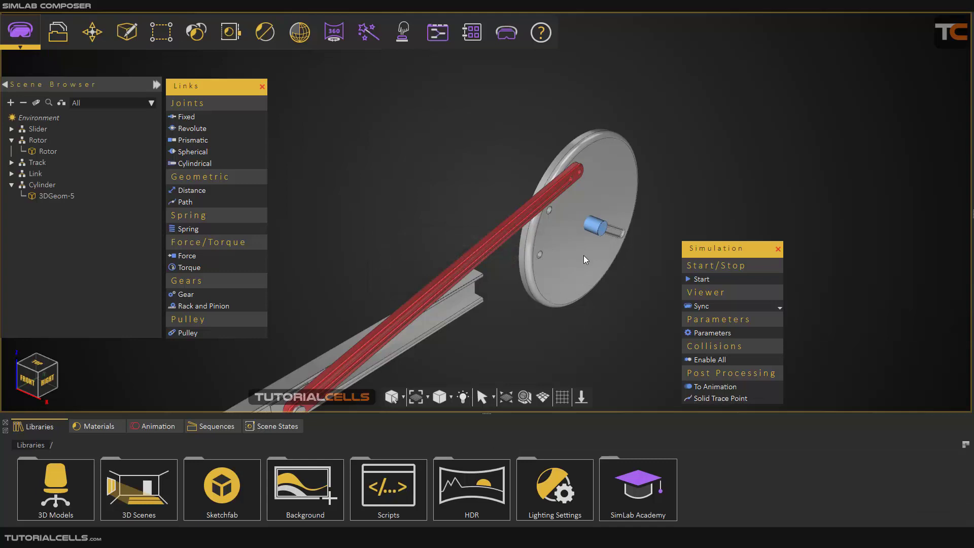
{"action": "left_click", "coordinate": [593, 230]}
{"action": "scroll", "coordinate": [599, 213], "scroll_direction": "down", "scroll_amount": 2}
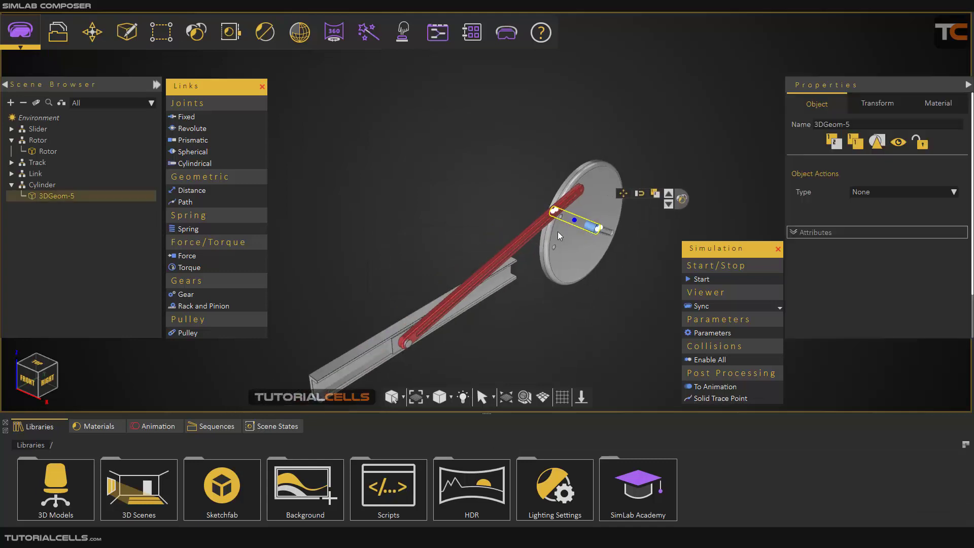
{"action": "left_click", "coordinate": [610, 203]}
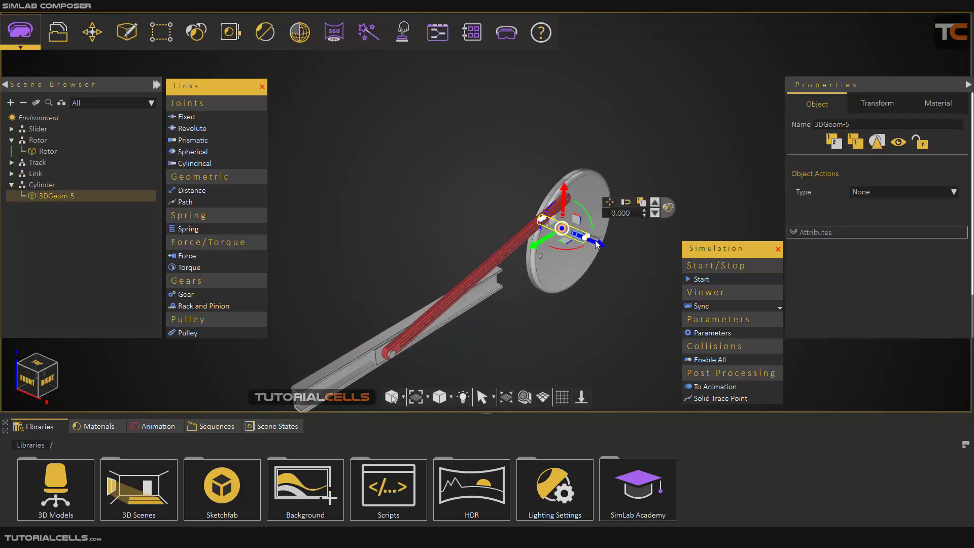
{"action": "left_click_drag", "start_coordinate": [596, 244], "coordinate": [551, 228]}
{"action": "scroll", "coordinate": [588, 242], "scroll_direction": "up", "scroll_amount": 2}
{"action": "scroll", "coordinate": [588, 242], "scroll_direction": "up", "scroll_amount": 1}
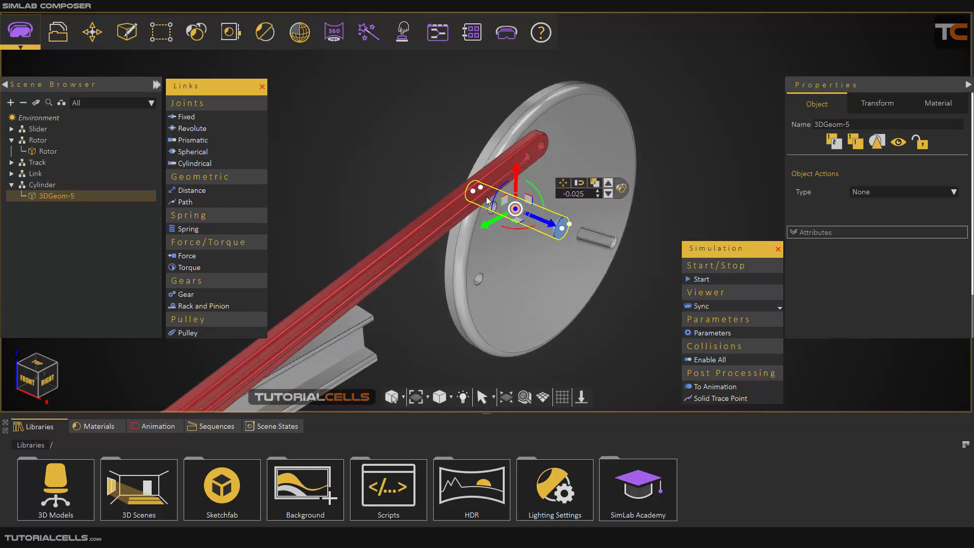
{"action": "key", "text": "ctrl+z"}
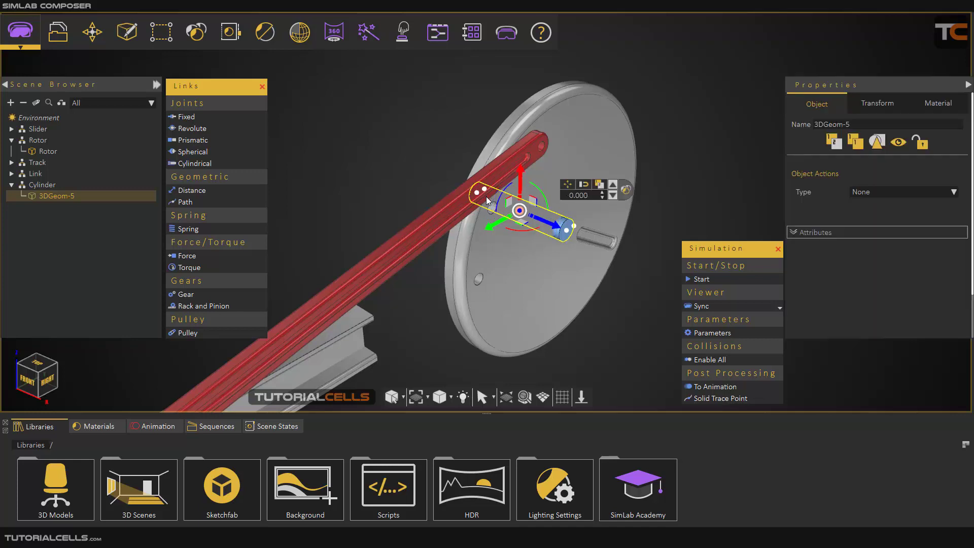
{"action": "key", "text": "ctrl+z"}
Step: Return to the Simulation workspace and run the simulation briefly to check the shaft against the moving link
{"action": "left_click", "coordinate": [22, 44]}
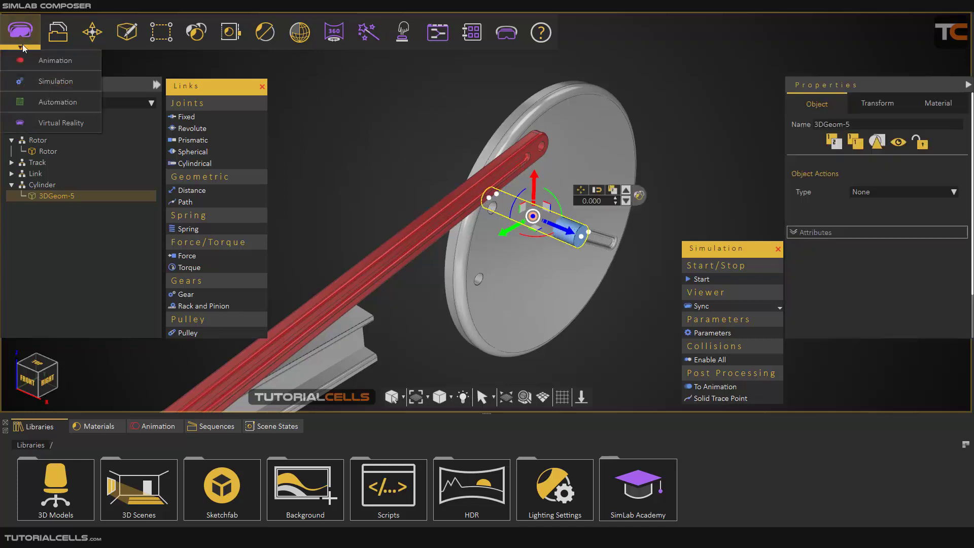
{"action": "left_click", "coordinate": [38, 96]}
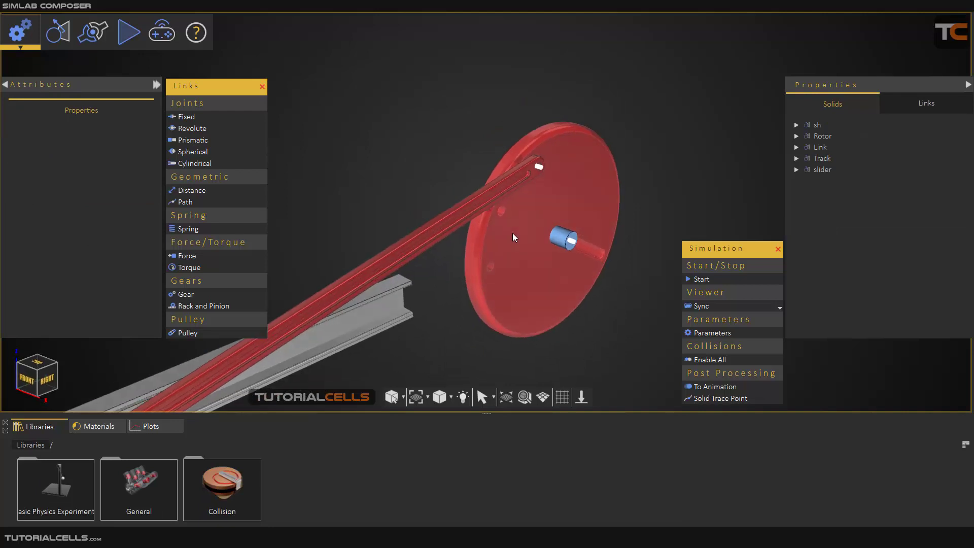
{"action": "left_click", "coordinate": [698, 279]}
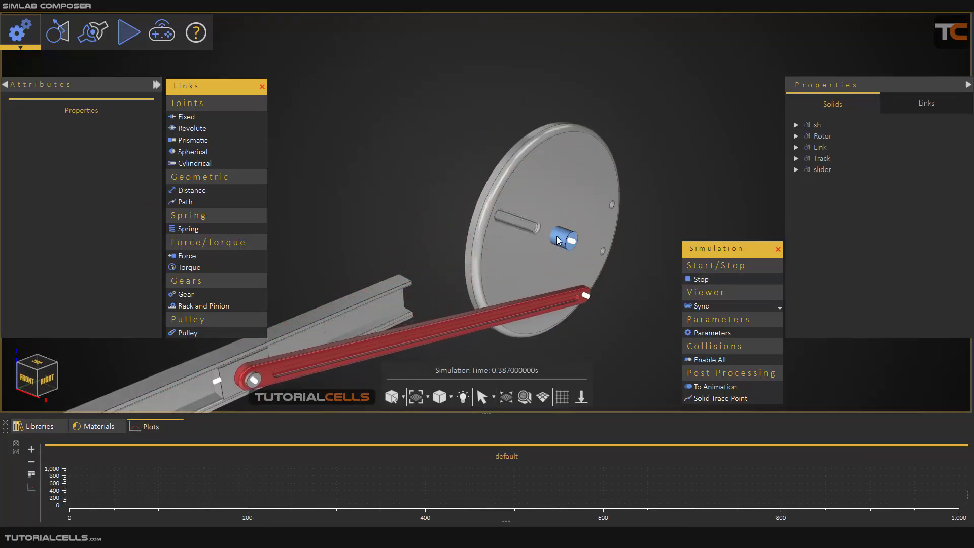
{"action": "left_click", "coordinate": [700, 279]}
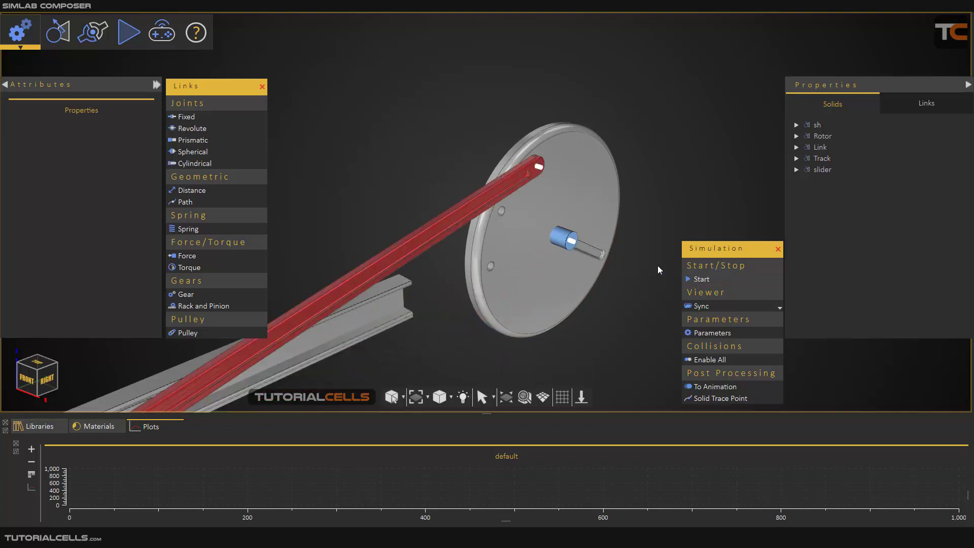
Step: Switch to the Virtual Reality workspace, saving the simulation as animation, and shift the shaft cylinder about -0.027 along its axis
{"action": "left_click", "coordinate": [567, 240]}
{"action": "left_click", "coordinate": [21, 31]}
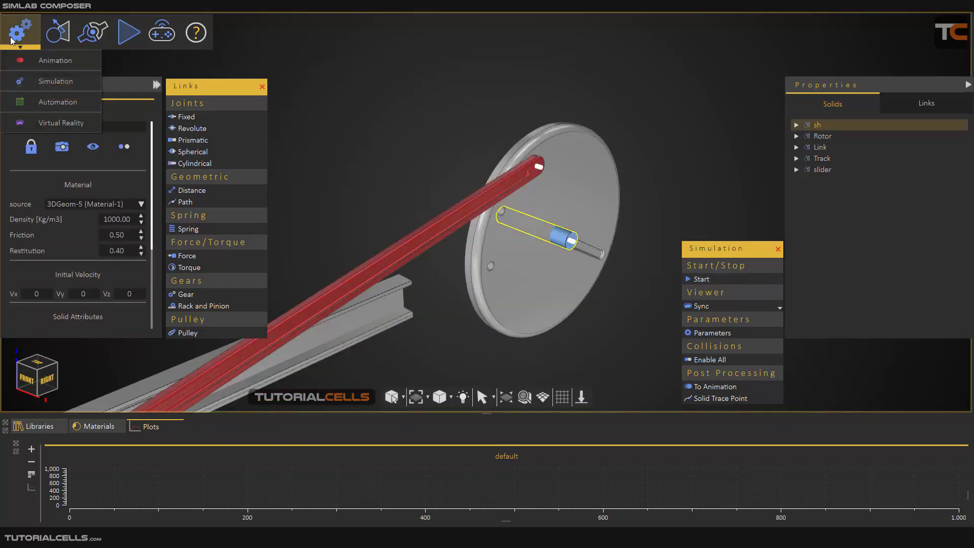
{"action": "left_click", "coordinate": [30, 124]}
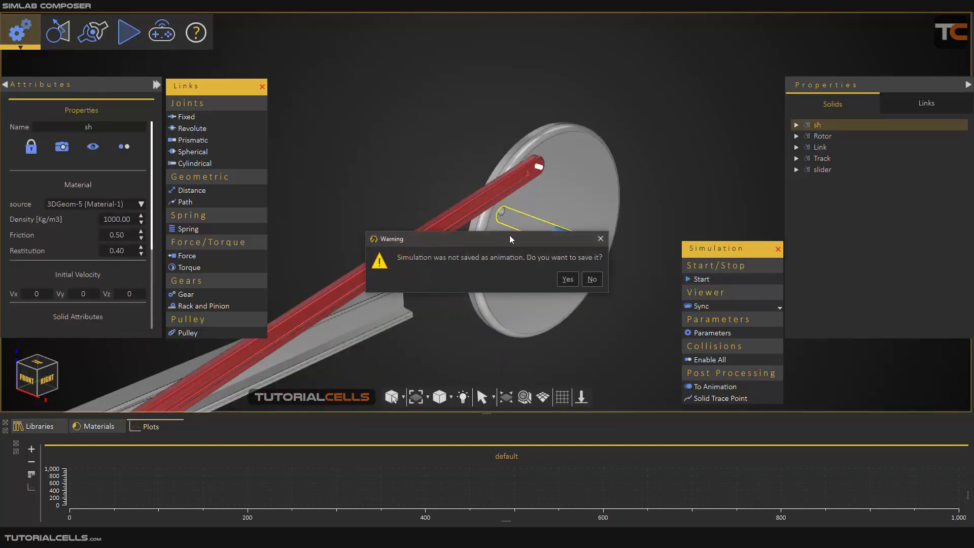
{"action": "left_click", "coordinate": [562, 276]}
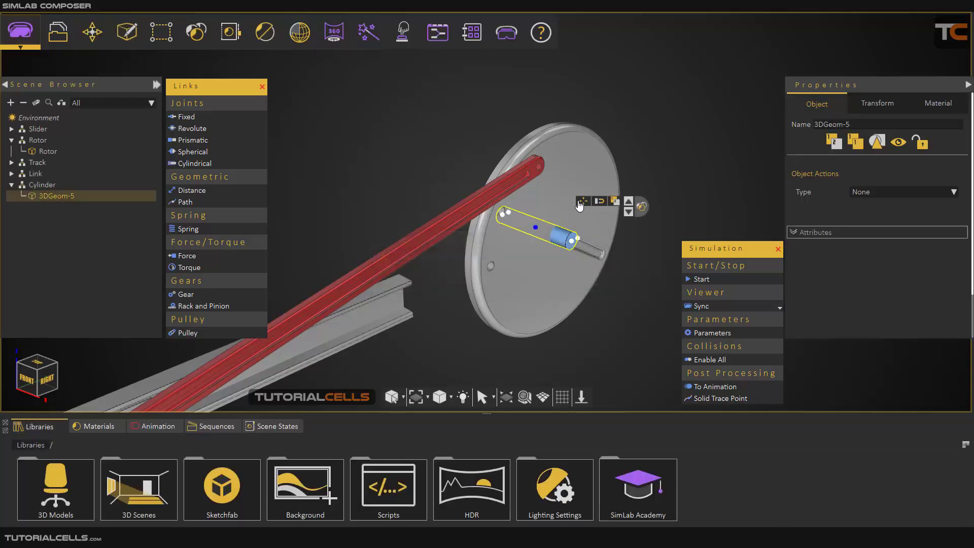
{"action": "left_click", "coordinate": [582, 203]}
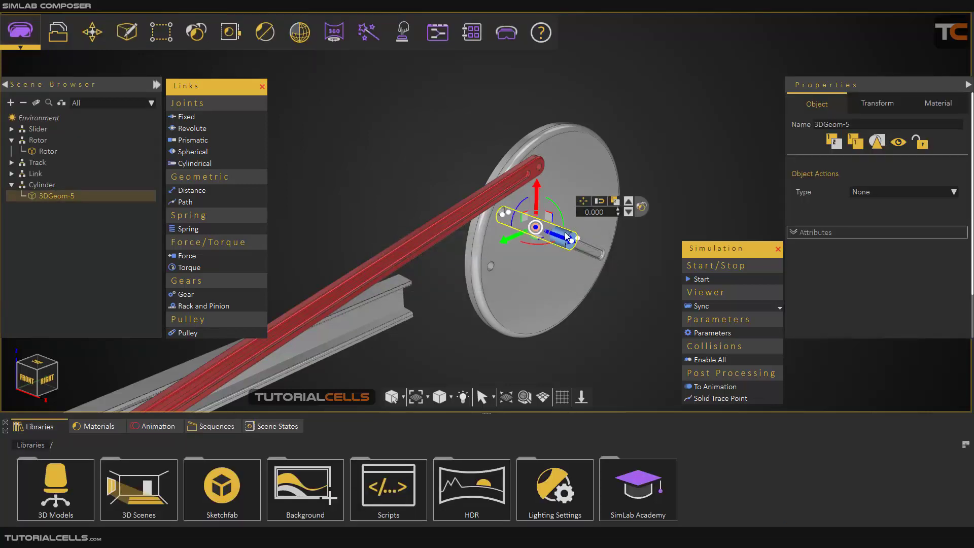
{"action": "left_click_drag", "start_coordinate": [563, 240], "coordinate": [547, 236]}
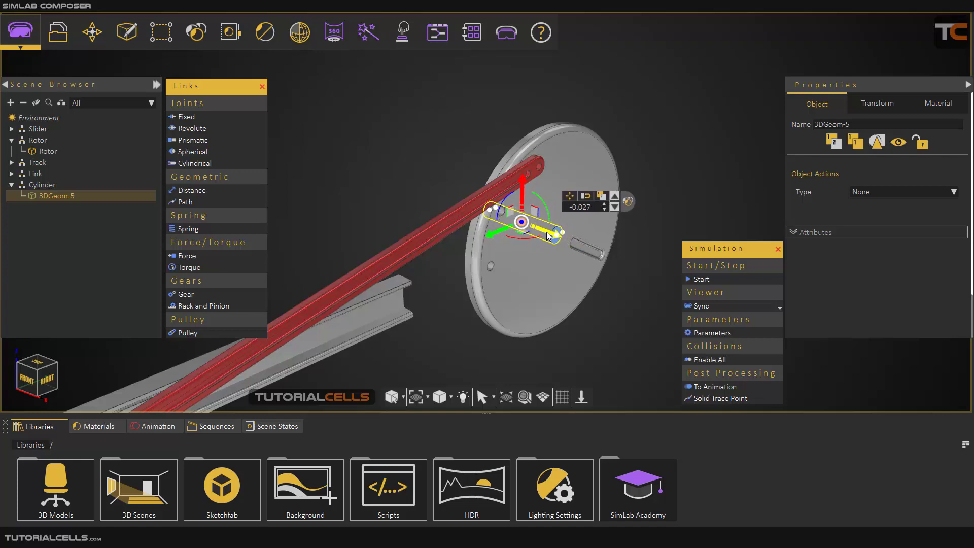
Step: Collapse the existing Cylinder group in the scene tree and create a new cylinder shape in the scene
{"action": "left_click", "coordinate": [19, 20]}
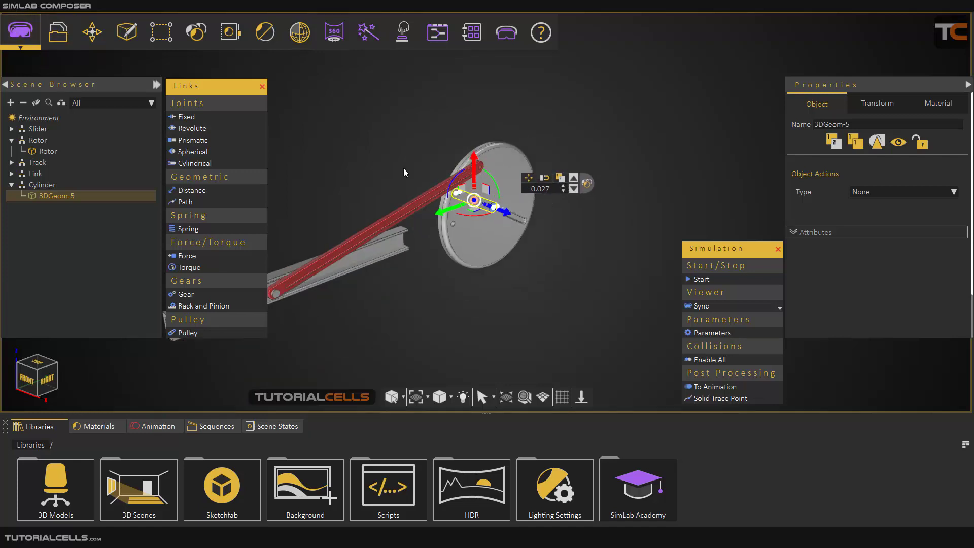
{"action": "mouse_move", "coordinate": [418, 199]}
{"action": "left_mouse_down"}
{"action": "mouse_move", "coordinate": [412, 184]}
{"action": "mouse_move", "coordinate": [420, 230]}
{"action": "mouse_move", "coordinate": [410, 208]}
{"action": "left_mouse_up"}
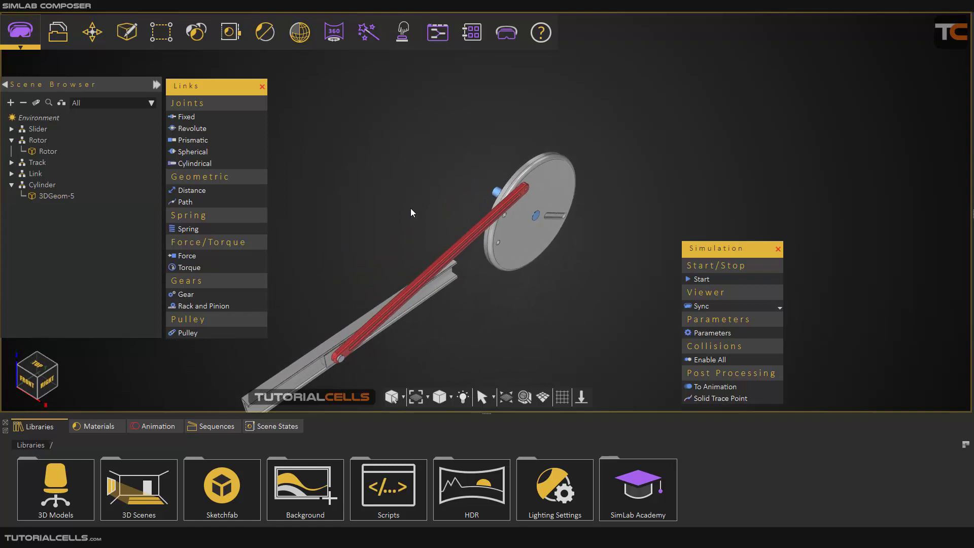
{"action": "left_click", "coordinate": [51, 34]}
{"action": "left_click", "coordinate": [7, 261]}
{"action": "double_click", "coordinate": [23, 186]}
{"action": "left_click", "coordinate": [22, 188]}
{"action": "left_click", "coordinate": [40, 185]}
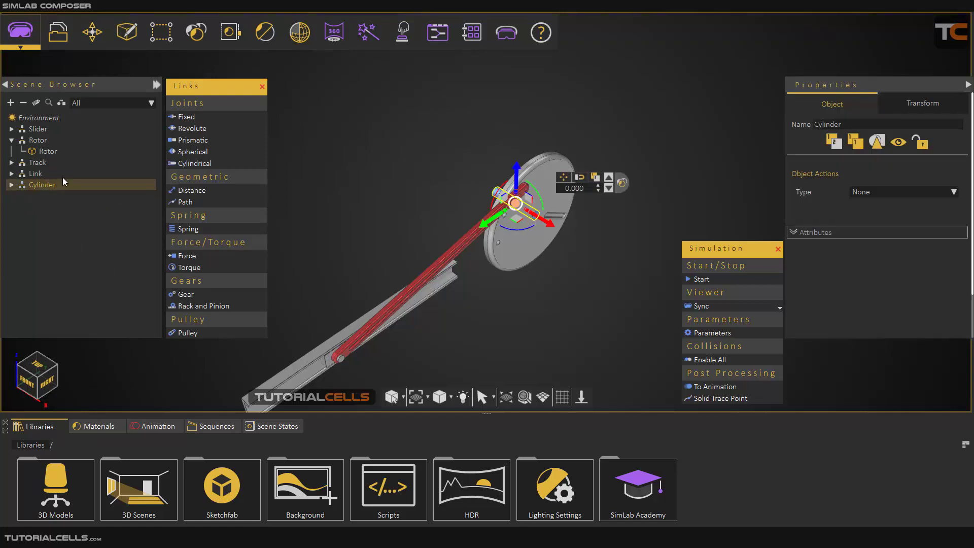
{"action": "left_click", "coordinate": [126, 38]}
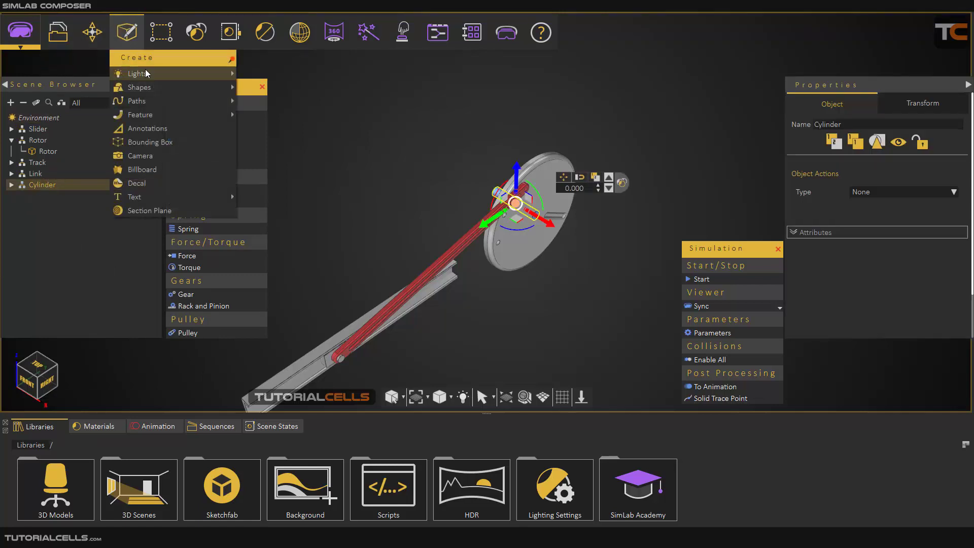
{"action": "mouse_move", "coordinate": [163, 96]}
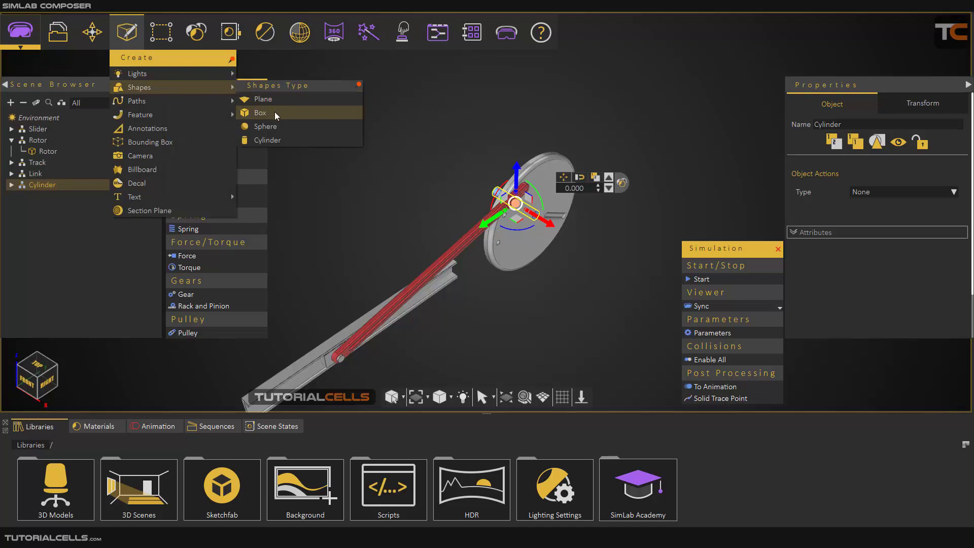
{"action": "left_click", "coordinate": [272, 139]}
{"action": "left_click", "coordinate": [533, 303]}
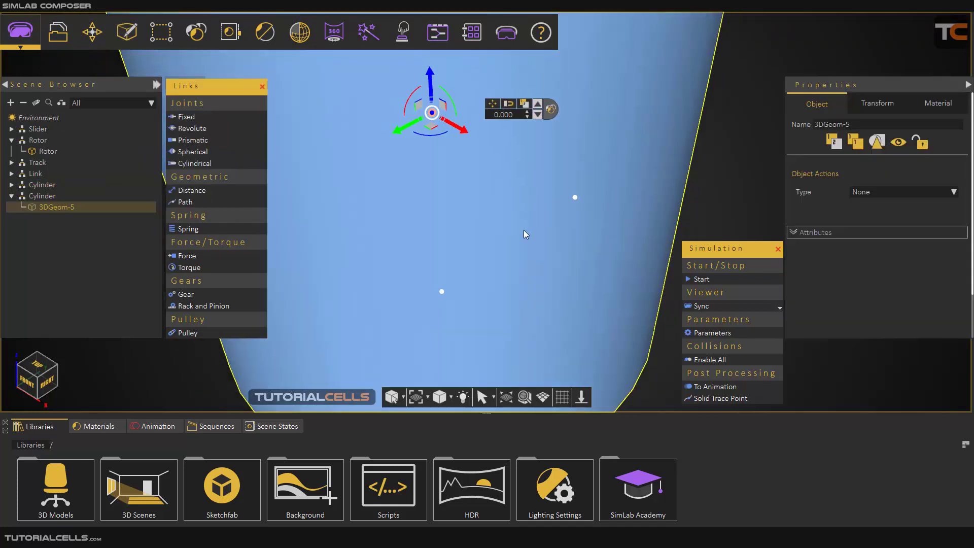
Step: Shrink the new cylinder to pin size by lowering its height and reducing its radius to about 0.01
{"action": "scroll", "coordinate": [517, 220], "scroll_direction": "down", "scroll_amount": 3}
{"action": "left_click", "coordinate": [490, 119]}
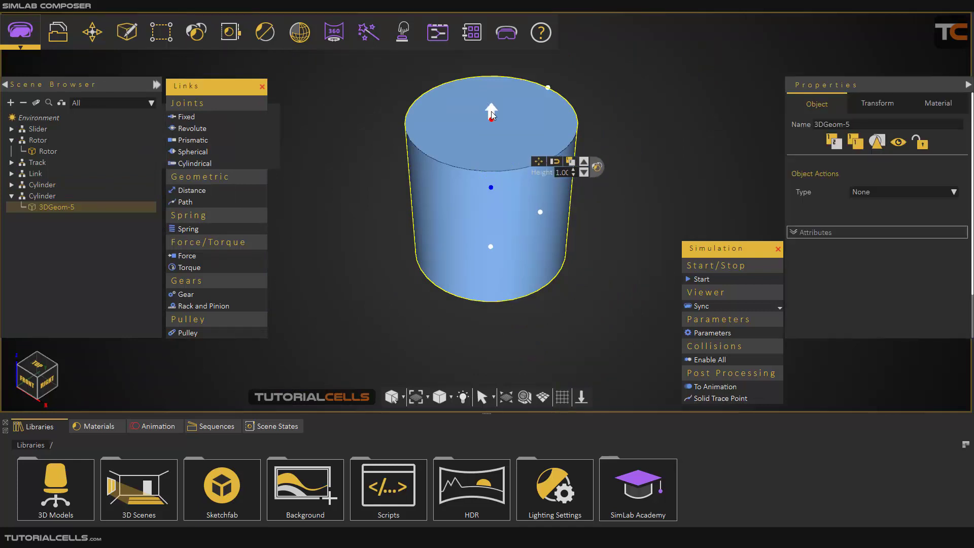
{"action": "left_click_drag", "start_coordinate": [491, 112], "coordinate": [491, 235]}
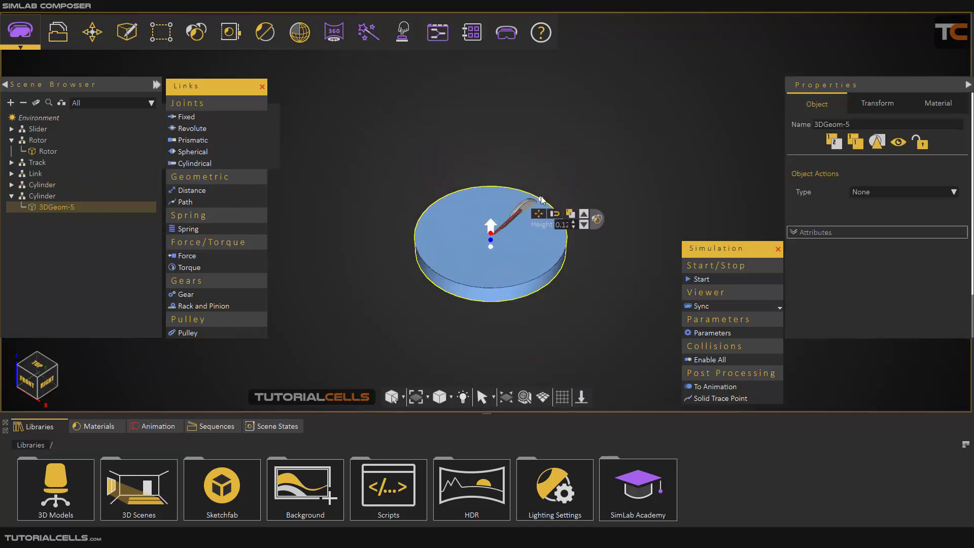
{"action": "left_click", "coordinate": [541, 199]}
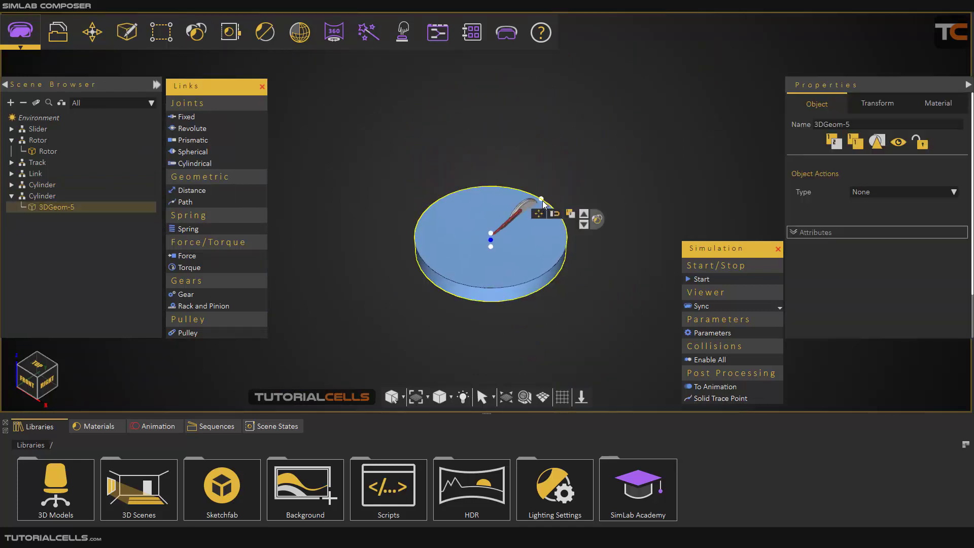
{"action": "left_click_drag", "start_coordinate": [541, 200], "coordinate": [499, 224]}
{"action": "scroll", "coordinate": [500, 225], "scroll_direction": "up", "scroll_amount": 5}
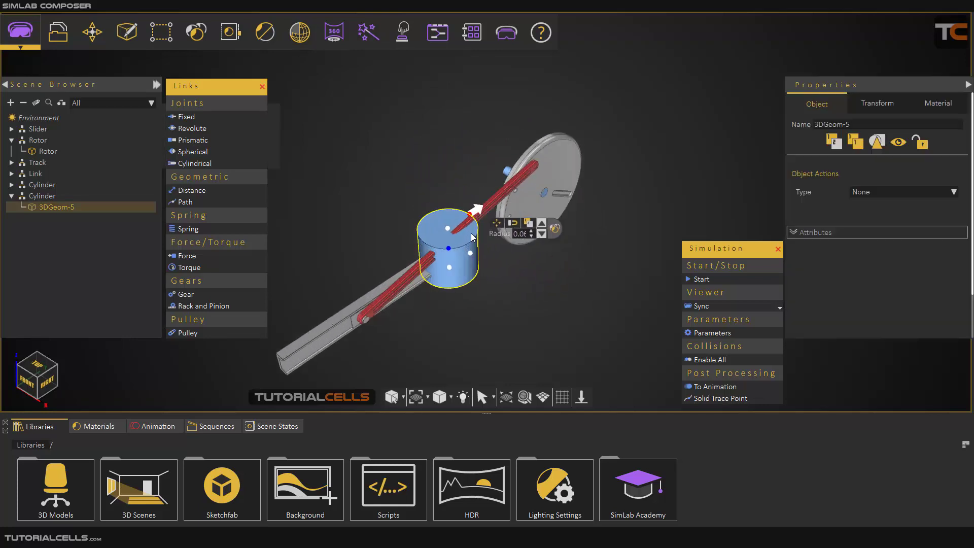
{"action": "left_click", "coordinate": [439, 230]}
{"action": "left_click_drag", "start_coordinate": [438, 221], "coordinate": [467, 224]}
{"action": "scroll", "coordinate": [380, 229], "scroll_direction": "up", "scroll_amount": 4}
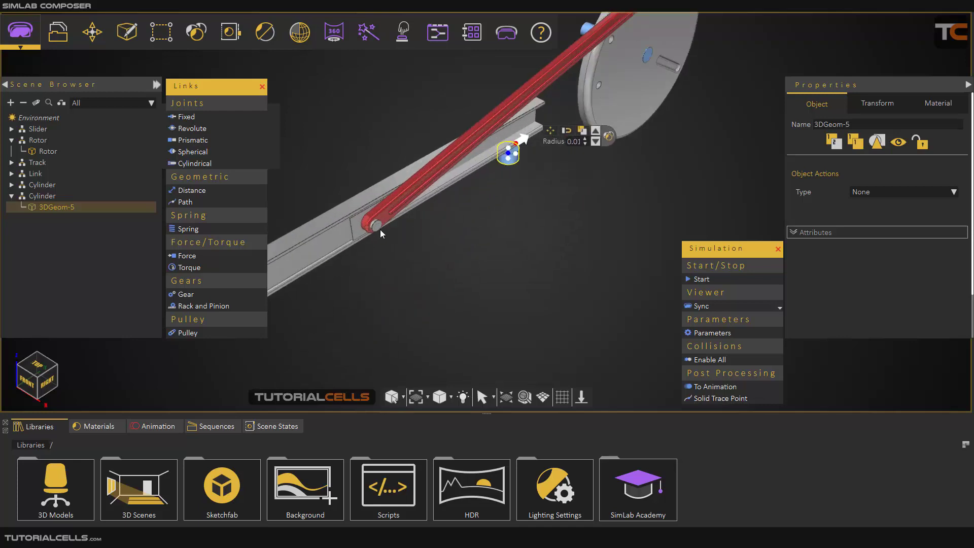
{"action": "left_click_drag", "start_coordinate": [367, 197], "coordinate": [409, 180]}
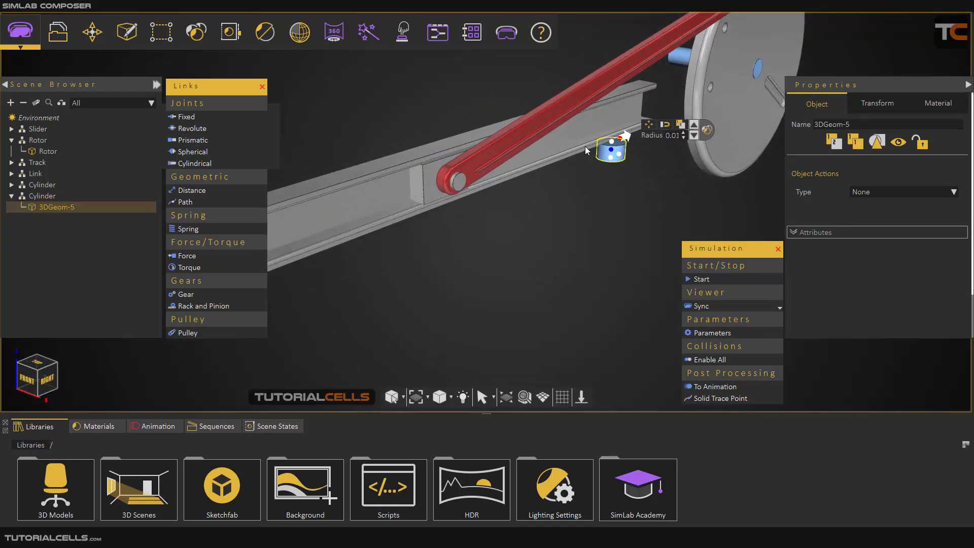
Step: Start aligning the new small cylinder, taking the centre of its top circle as the first alignment point
{"action": "left_click_drag", "start_coordinate": [598, 150], "coordinate": [549, 180]}
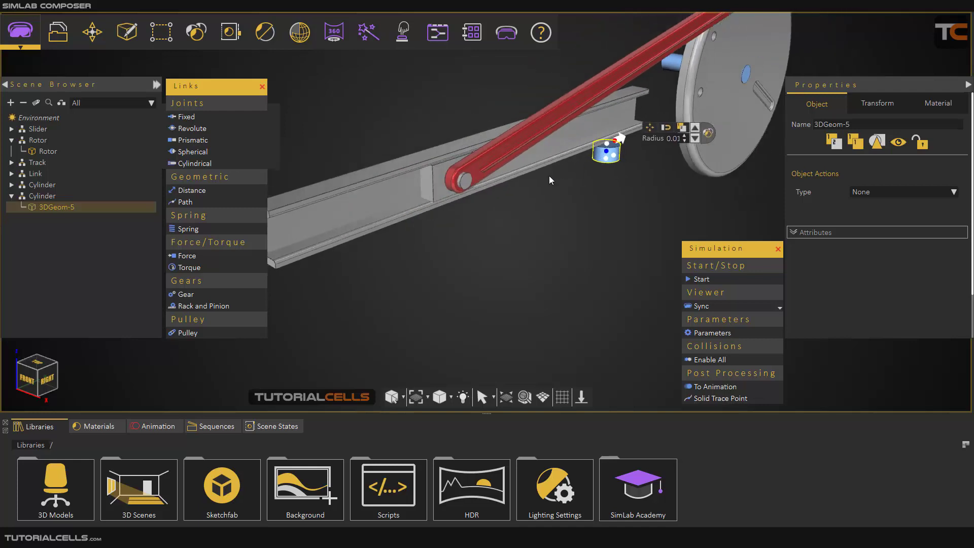
{"action": "scroll", "coordinate": [602, 145], "scroll_direction": "up", "scroll_amount": 3}
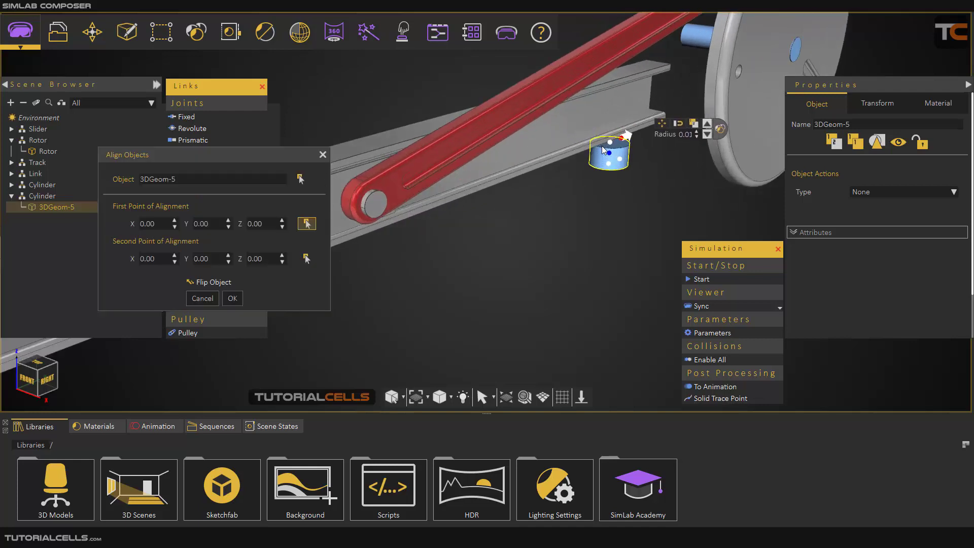
{"action": "scroll", "coordinate": [608, 147], "scroll_direction": "up", "scroll_amount": 2}
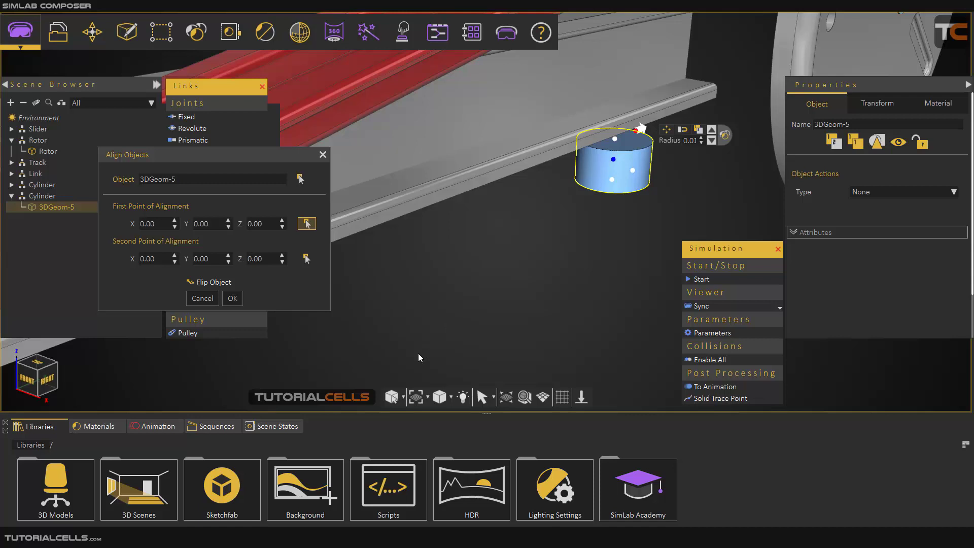
{"action": "left_click", "coordinate": [403, 398]}
{"action": "left_click", "coordinate": [406, 425]}
{"action": "left_click", "coordinate": [615, 140]}
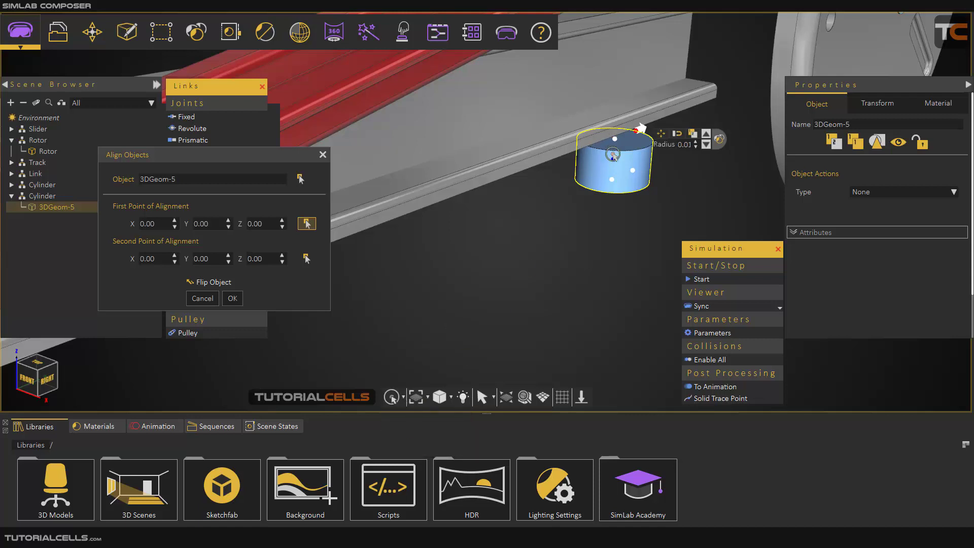
{"action": "middle_click_drag", "start_coordinate": [558, 218], "coordinate": [454, 202]}
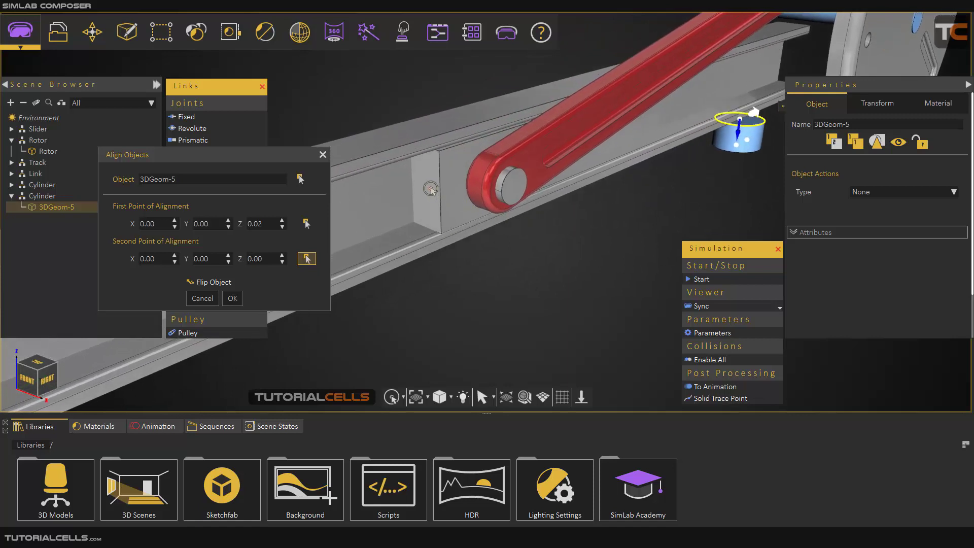
Step: Set the second alignment point on the slider block's exposed end face and accept the alignment
{"action": "left_click", "coordinate": [394, 401]}
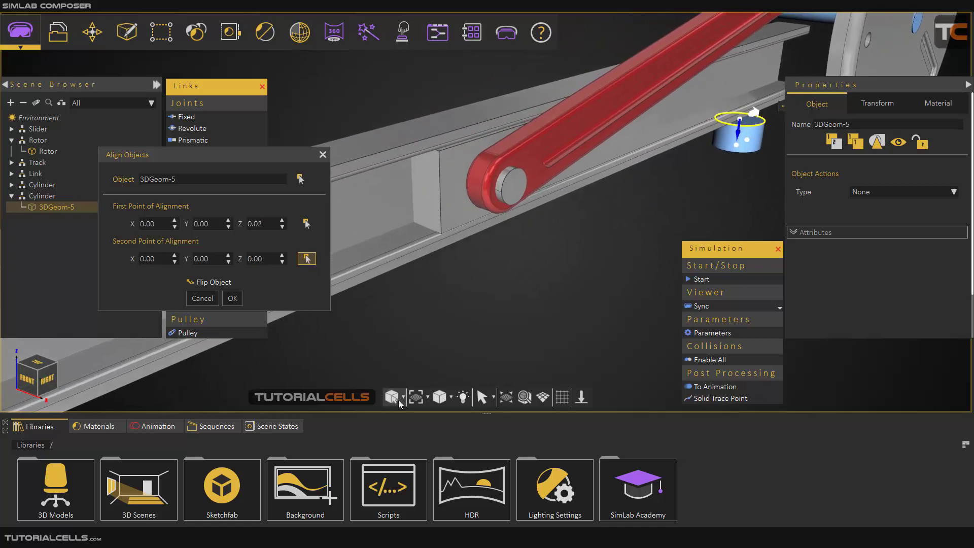
{"action": "left_click", "coordinate": [403, 398]}
{"action": "left_click", "coordinate": [457, 438]}
{"action": "left_click", "coordinate": [448, 187]}
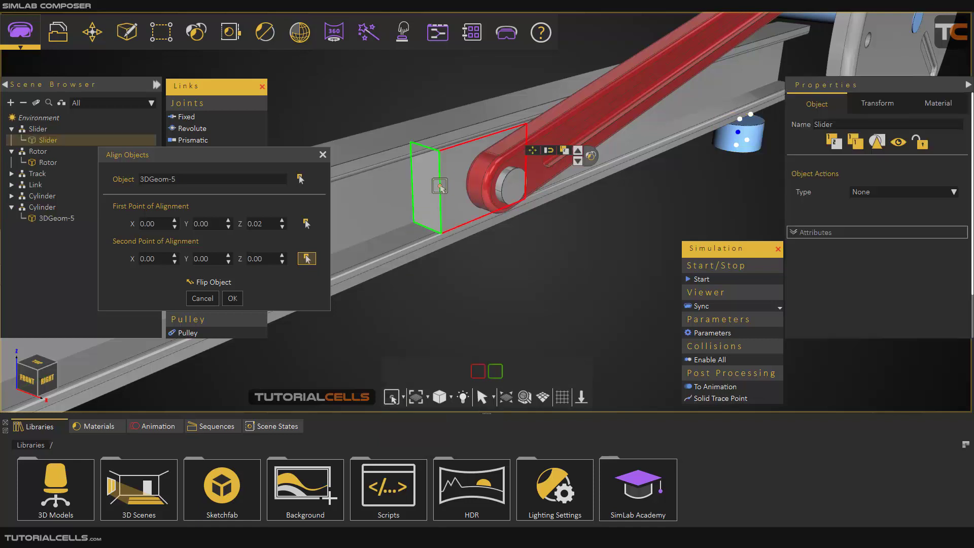
{"action": "left_click", "coordinate": [500, 372]}
{"action": "scroll", "coordinate": [436, 213], "scroll_direction": "up", "scroll_amount": 4}
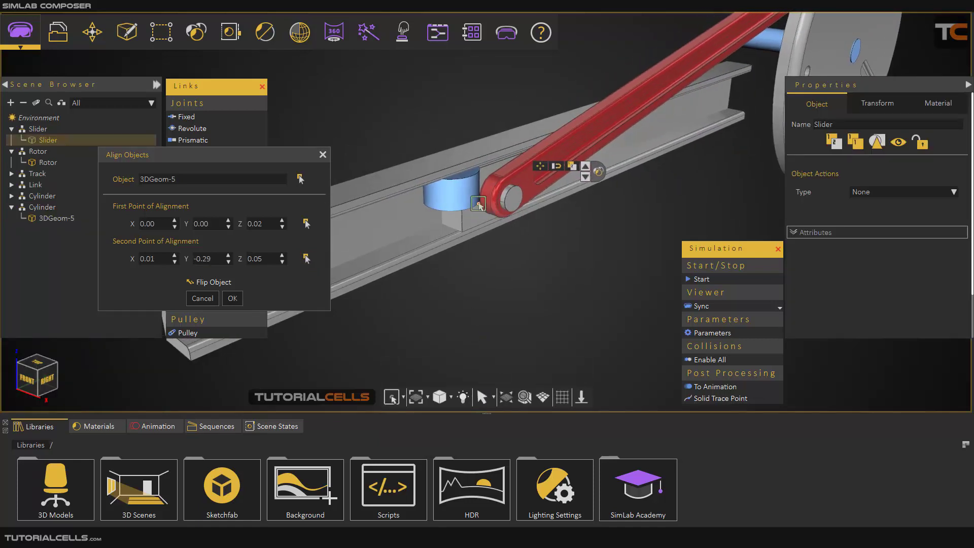
{"action": "left_click", "coordinate": [232, 299]}
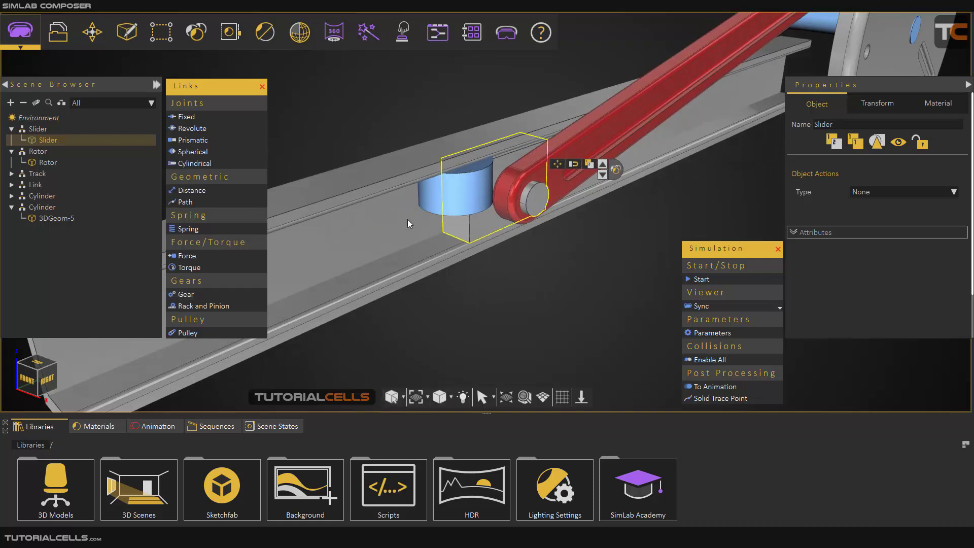
Step: Lower the aligned cylinder along its vertical axis and reduce its radius so it is narrower than the slider's end face
{"action": "left_click", "coordinate": [435, 187]}
{"action": "left_click", "coordinate": [502, 159]}
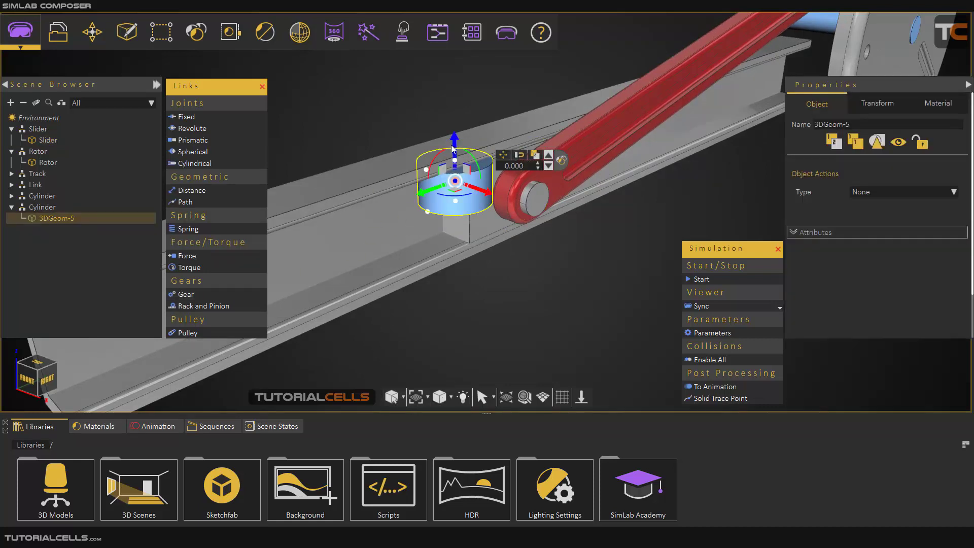
{"action": "left_click_drag", "start_coordinate": [455, 147], "coordinate": [445, 197]}
{"action": "scroll", "coordinate": [445, 206], "scroll_direction": "up", "scroll_amount": 2}
{"action": "scroll", "coordinate": [500, 298], "scroll_direction": "down", "scroll_amount": 2}
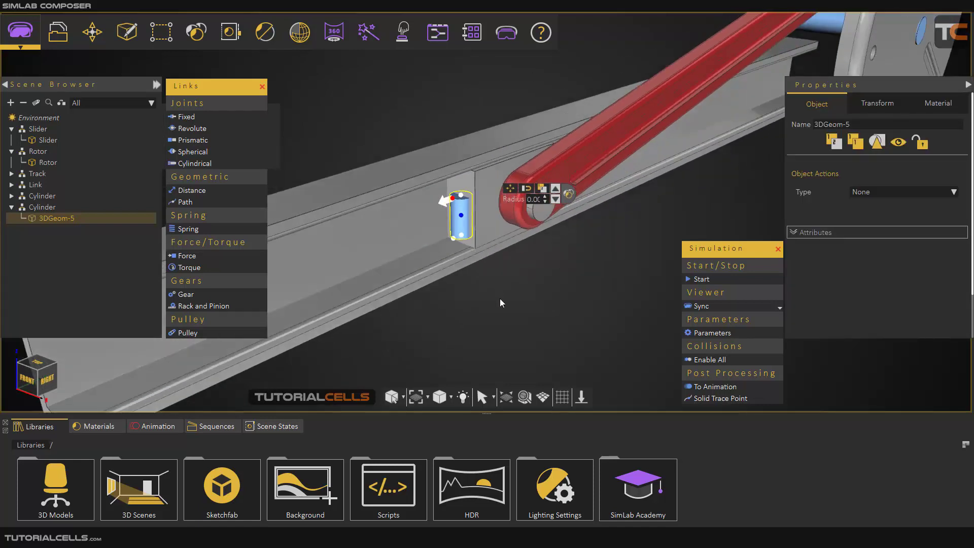
Step: Fine-tune the small cylinder's vertical position on the slider's end face and check its fit in the whole mechanism
{"action": "left_click_drag", "start_coordinate": [500, 298], "coordinate": [479, 242]}
{"action": "scroll", "coordinate": [456, 224], "scroll_direction": "up", "scroll_amount": 2}
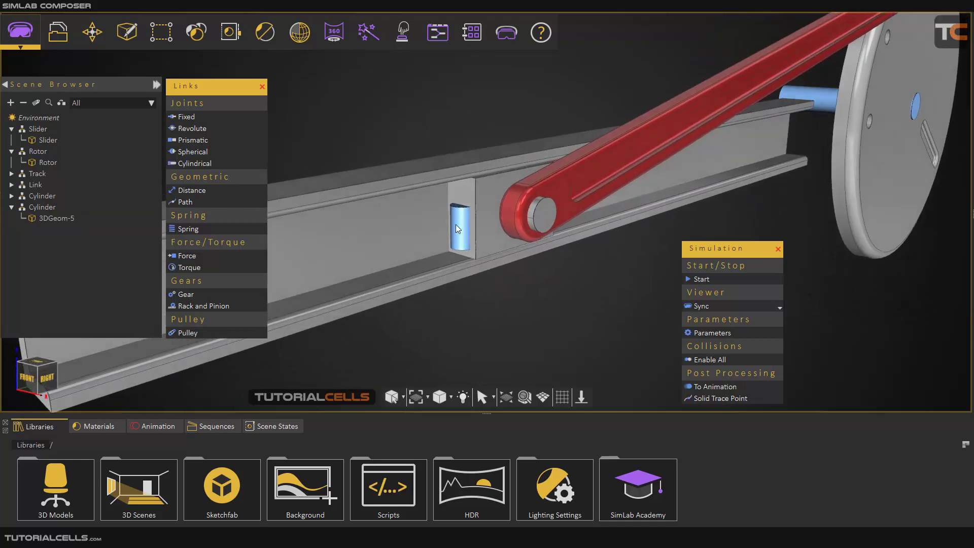
{"action": "left_click", "coordinate": [455, 224]}
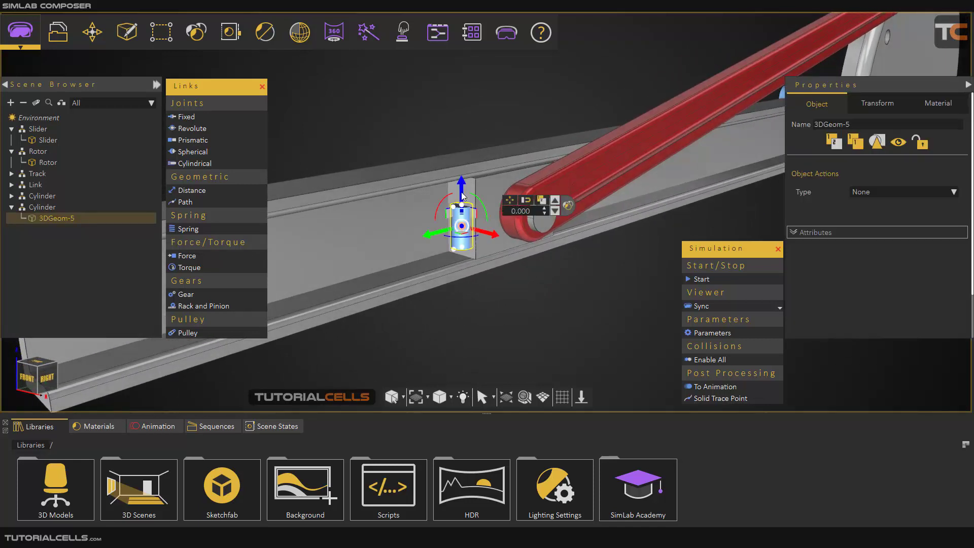
{"action": "left_click_drag", "start_coordinate": [461, 191], "coordinate": [462, 190]}
{"action": "left_click_drag", "start_coordinate": [497, 262], "coordinate": [537, 224]}
{"action": "left_click", "coordinate": [509, 287]}
{"action": "scroll", "coordinate": [510, 290], "scroll_direction": "down", "scroll_amount": 3}
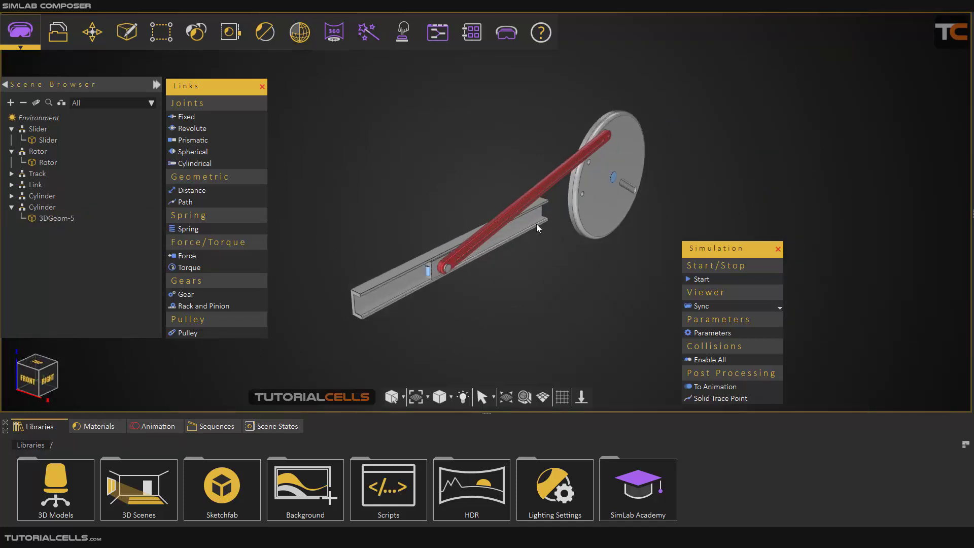
{"action": "scroll", "coordinate": [537, 225], "scroll_direction": "up", "scroll_amount": 2}
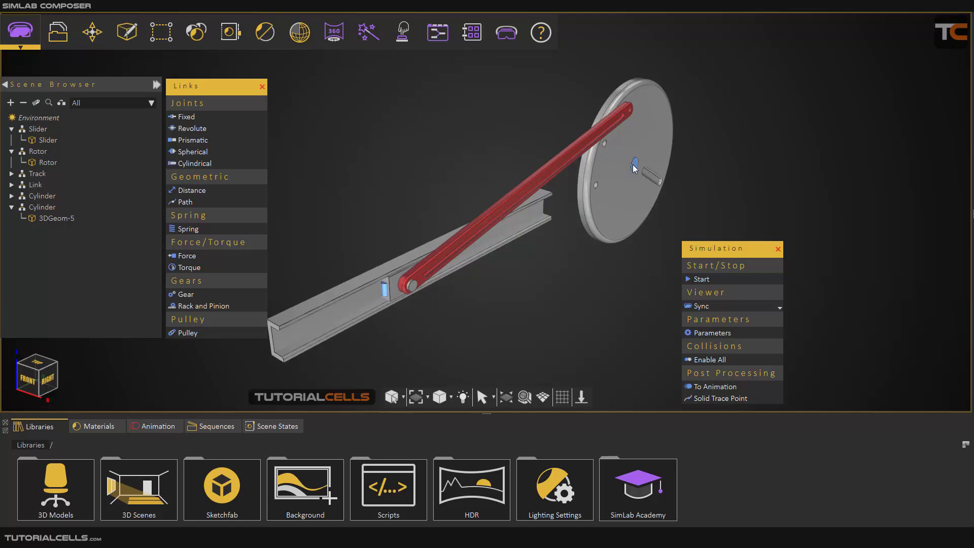
Step: Return to the Simulation workspace and re-define the system with the changed solid transforms
{"action": "left_click", "coordinate": [20, 33]}
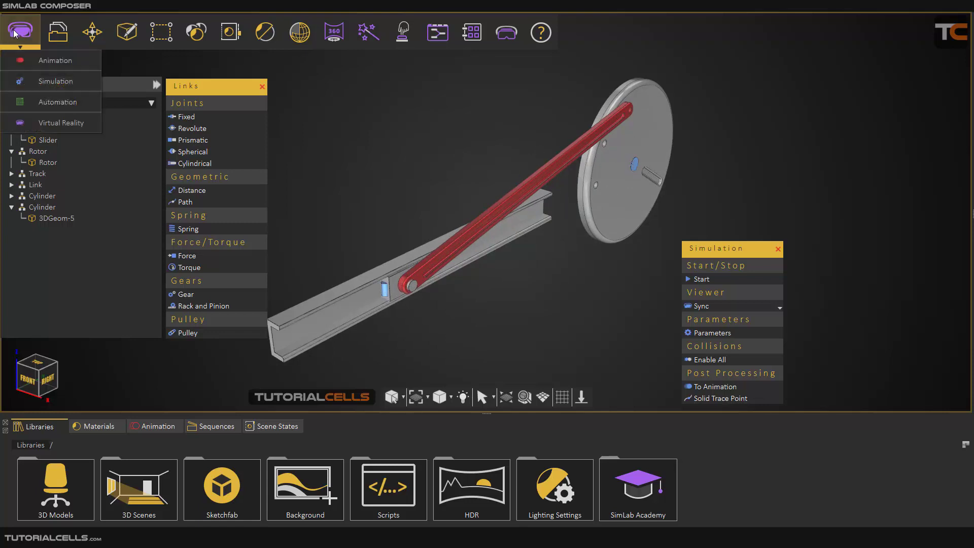
{"action": "left_click", "coordinate": [54, 87]}
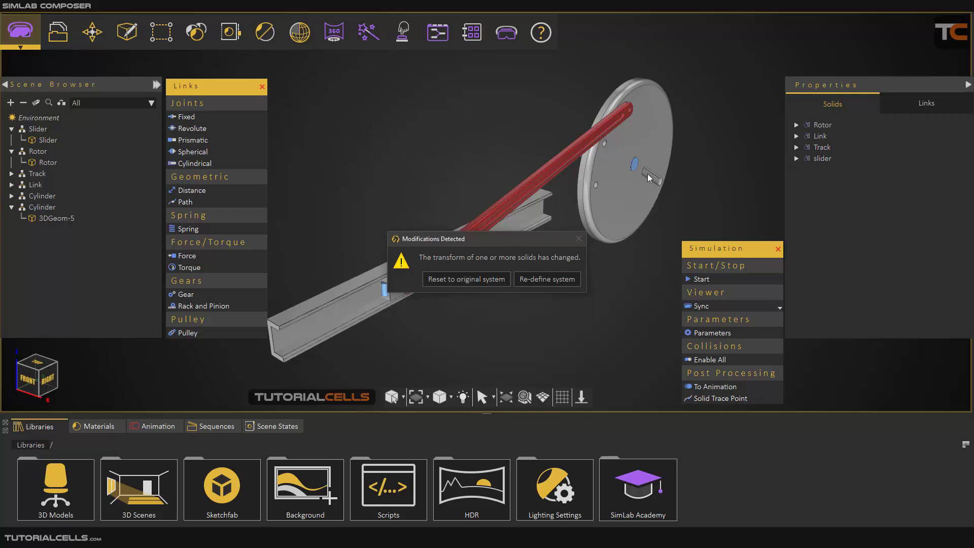
{"action": "left_click", "coordinate": [546, 279]}
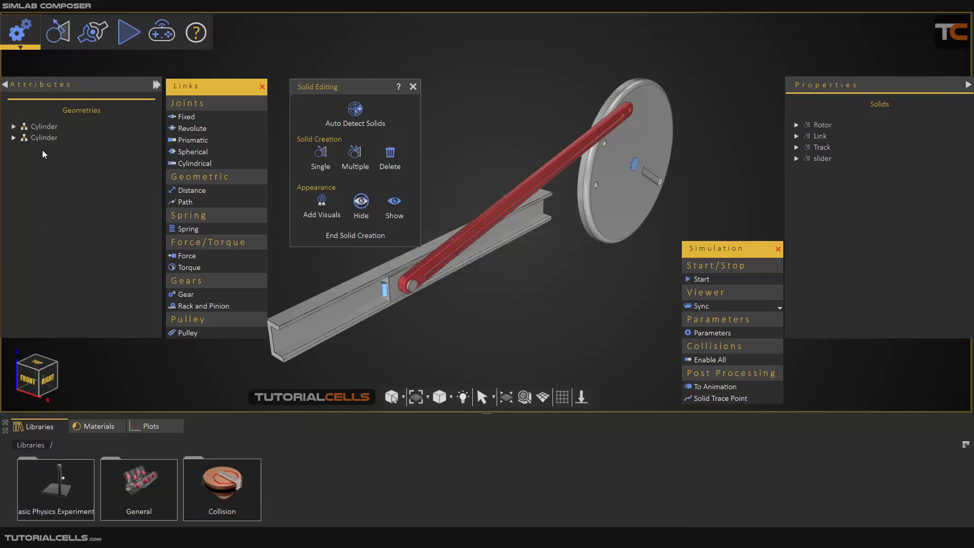
Step: Auto-detect solids from the two remaining Cylinder geometries and end solid creation
{"action": "left_click", "coordinate": [45, 127]}
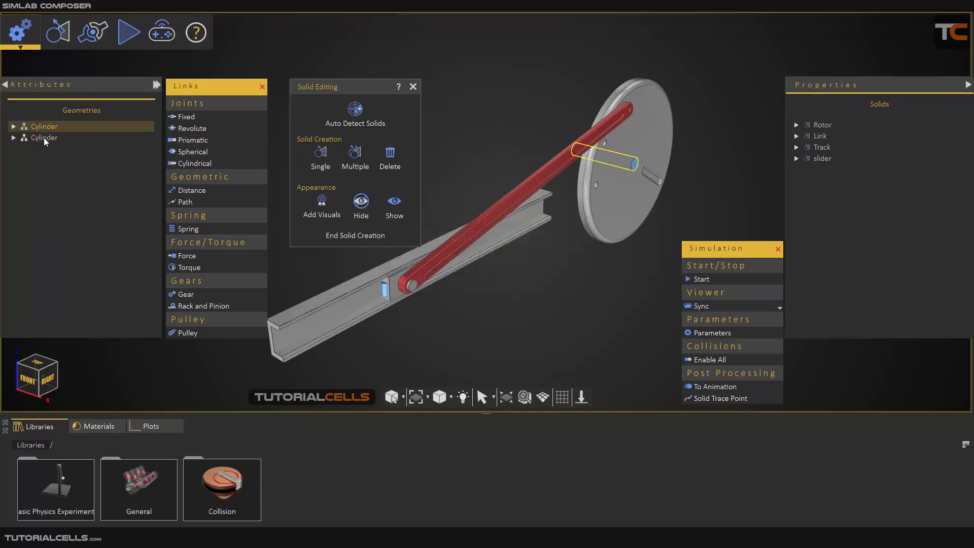
{"action": "middle_click_drag", "start_coordinate": [613, 248], "coordinate": [546, 297]}
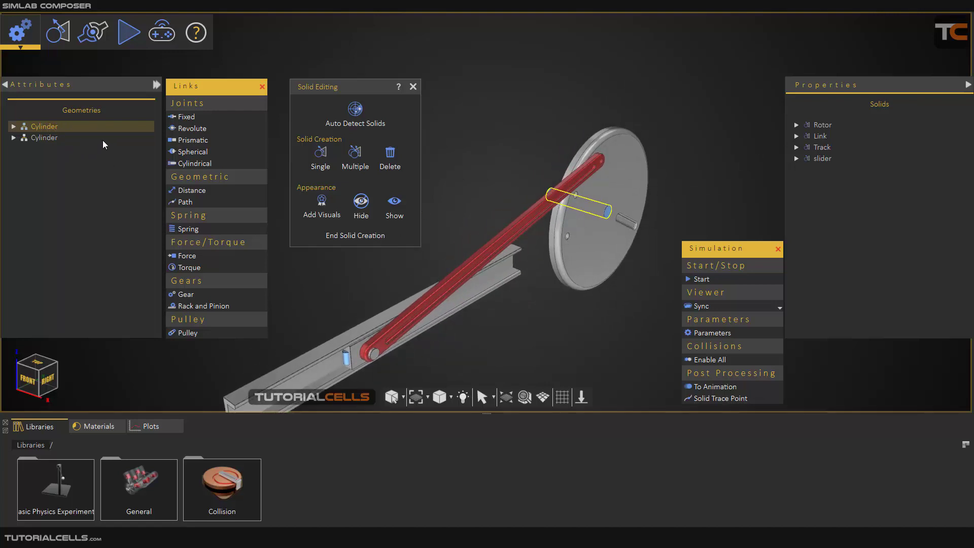
{"action": "left_click", "coordinate": [342, 114]}
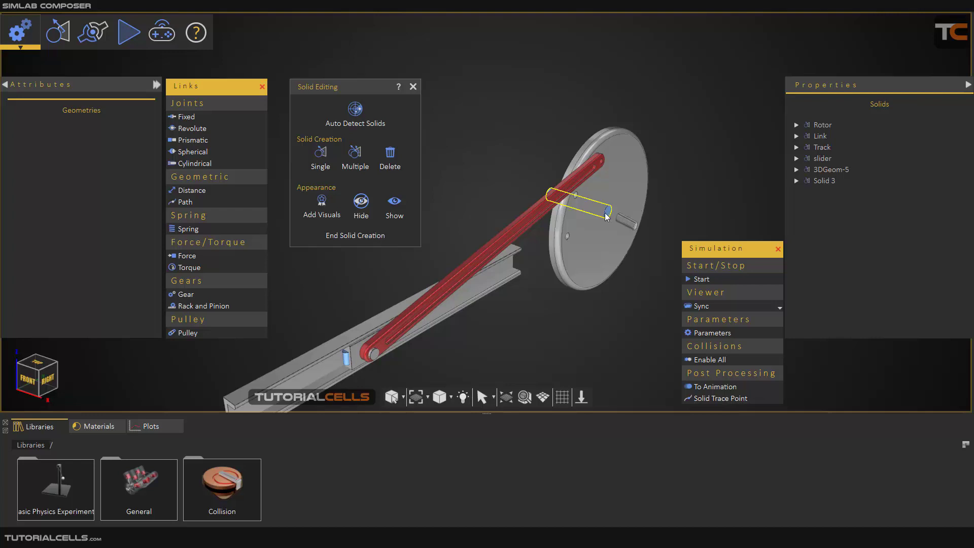
{"action": "scroll", "coordinate": [606, 215], "scroll_direction": "up", "scroll_amount": 1}
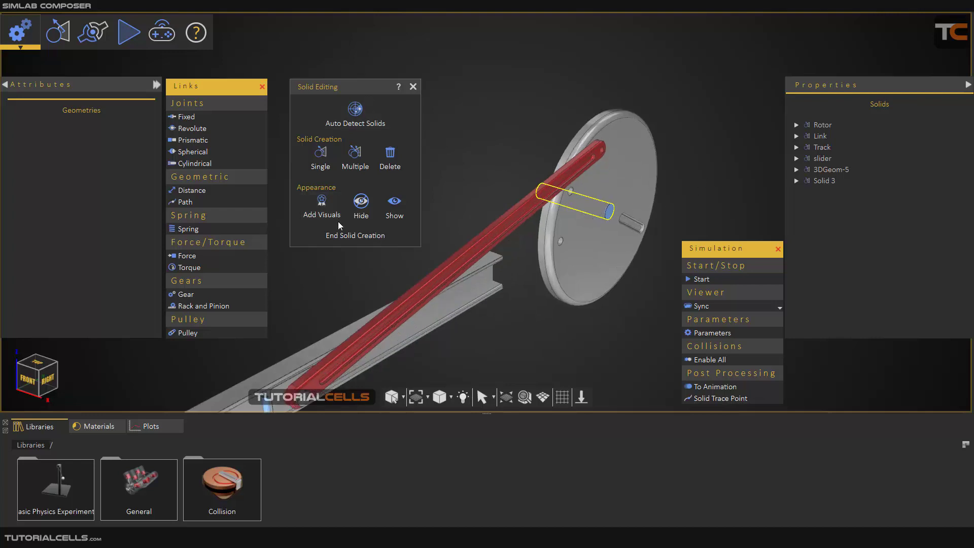
{"action": "left_click", "coordinate": [354, 236]}
Step: Repair the revolute Joint 4 by picking the shaft cylinder behind the rotor as its second solid
{"action": "left_click", "coordinate": [911, 109]}
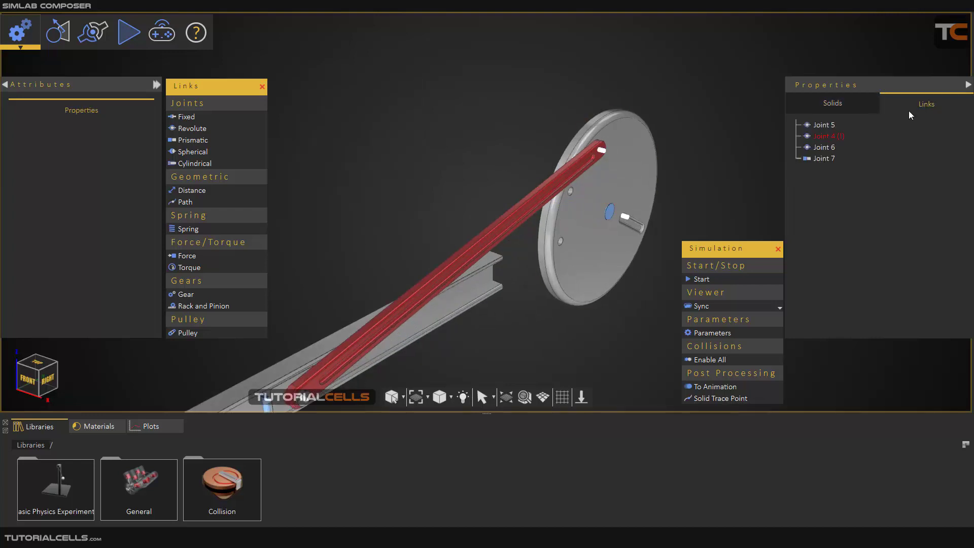
{"action": "left_click", "coordinate": [826, 137]}
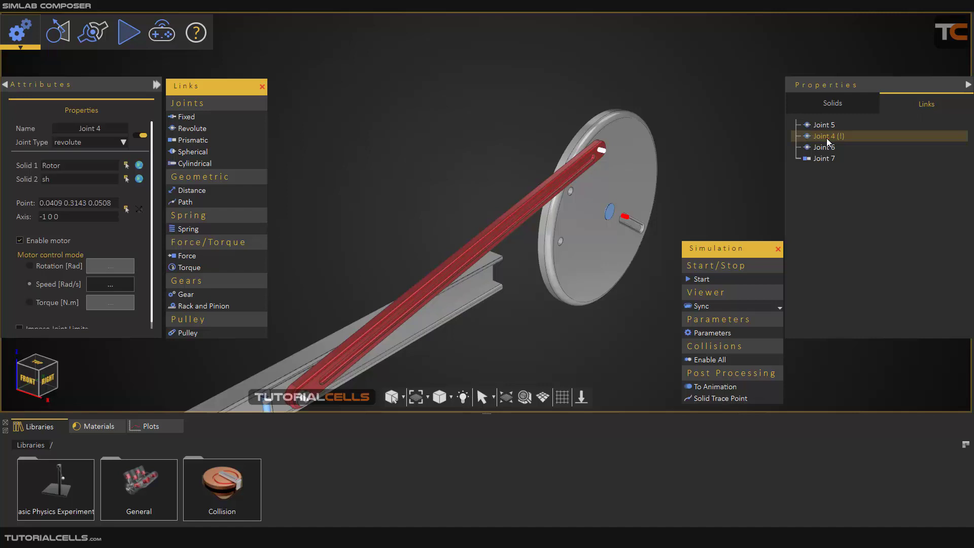
{"action": "scroll", "coordinate": [599, 218], "scroll_direction": "up", "scroll_amount": 5}
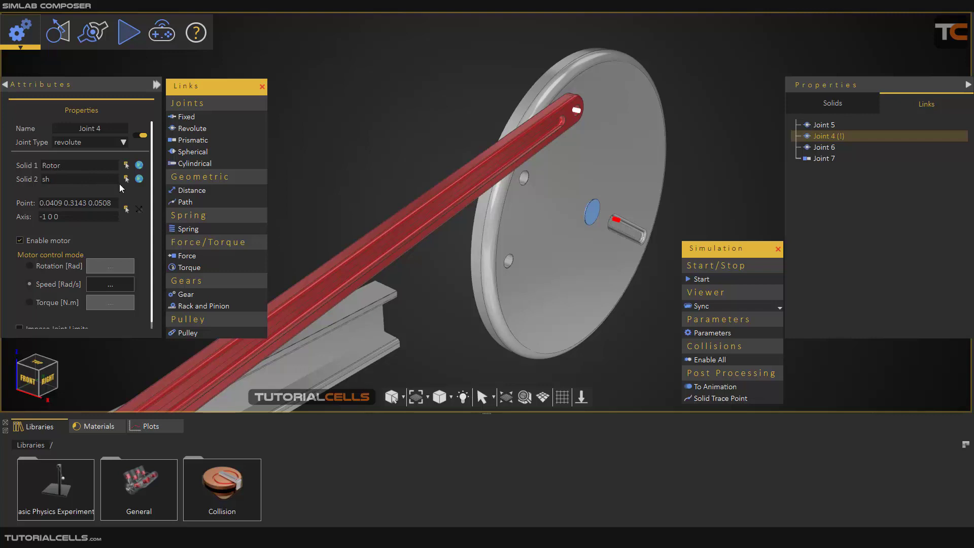
{"action": "left_click", "coordinate": [841, 199]}
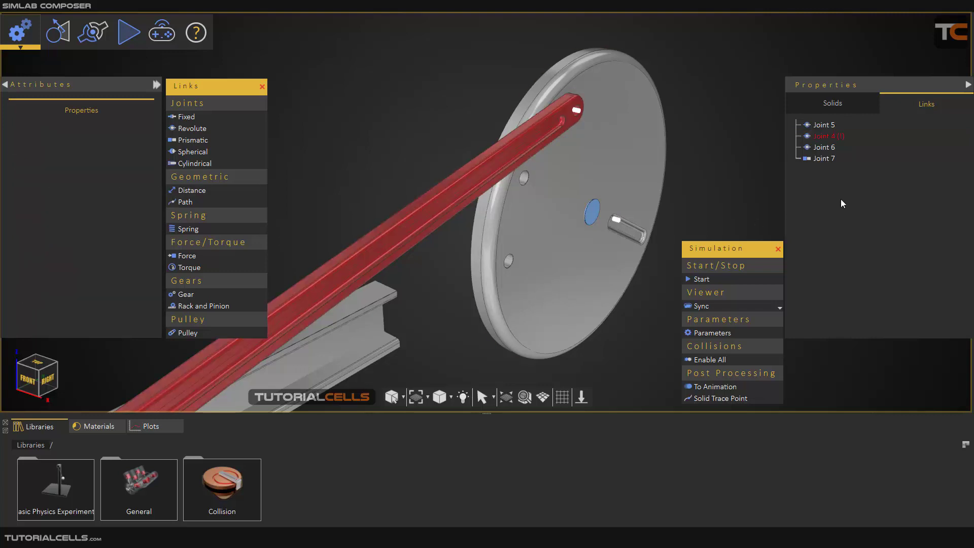
{"action": "left_click", "coordinate": [831, 140]}
{"action": "left_click", "coordinate": [127, 179]}
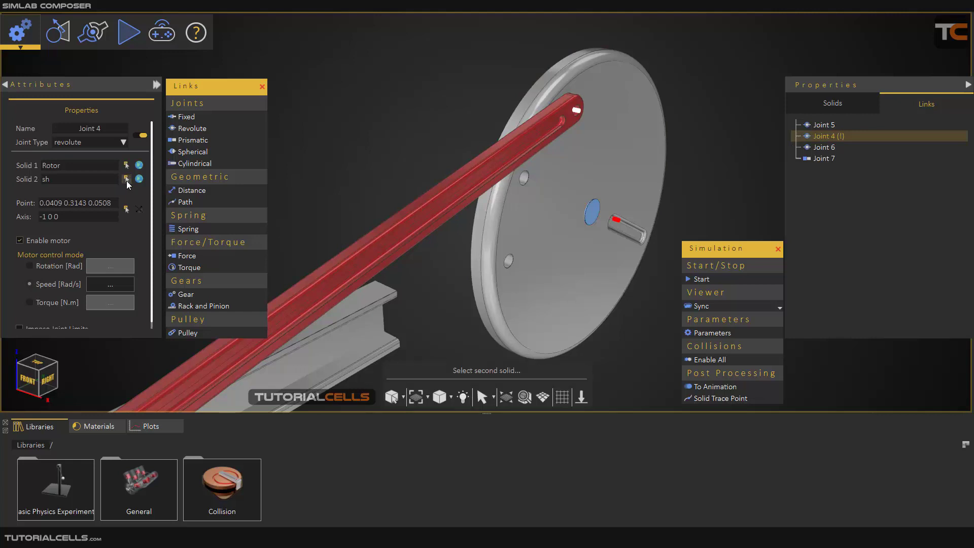
{"action": "left_click_drag", "start_coordinate": [486, 237], "coordinate": [431, 150]}
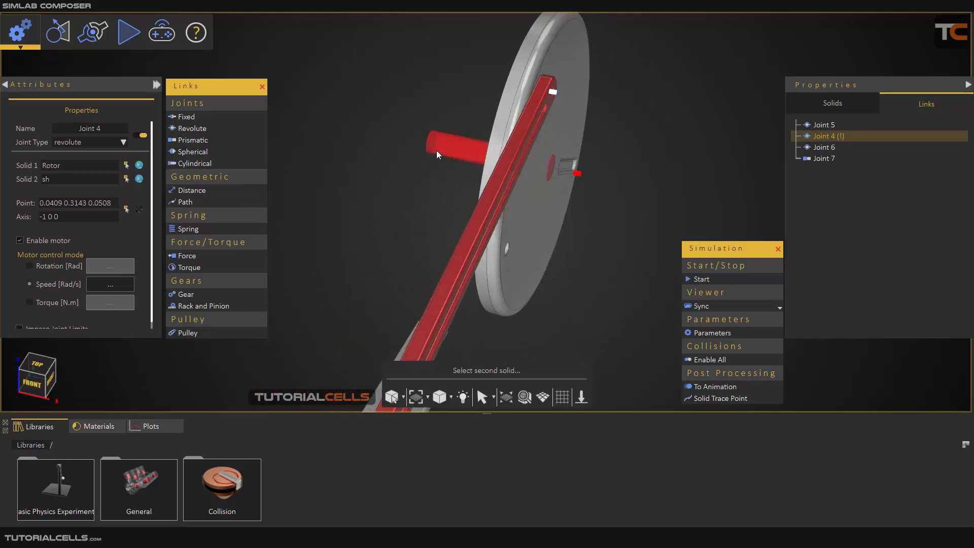
{"action": "left_click", "coordinate": [436, 152]}
{"action": "left_click_drag", "start_coordinate": [413, 234], "coordinate": [289, 190]}
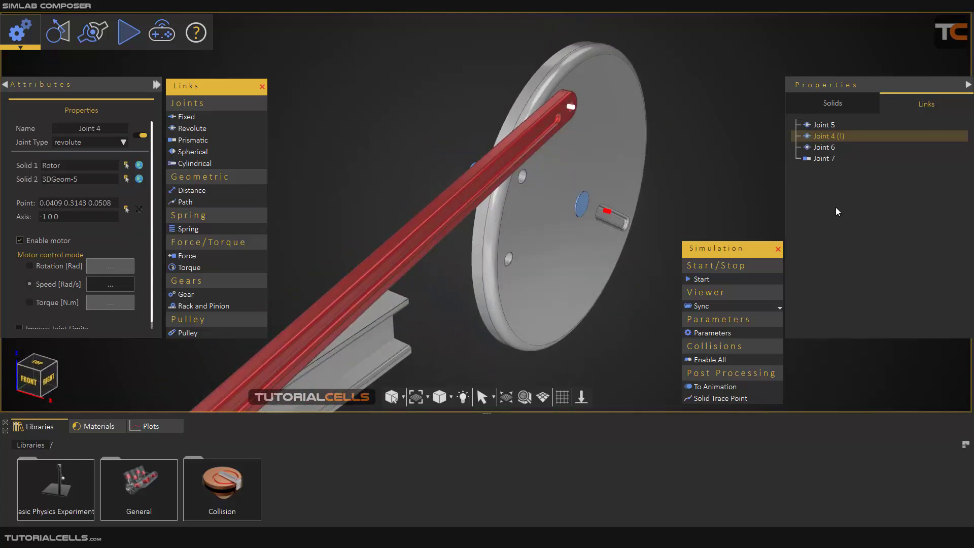
{"action": "left_click", "coordinate": [835, 207]}
Step: Run the simulation briefly to check how the rotor and shaft behave with the repaired joint
{"action": "left_click_drag", "start_coordinate": [580, 222], "coordinate": [509, 232]}
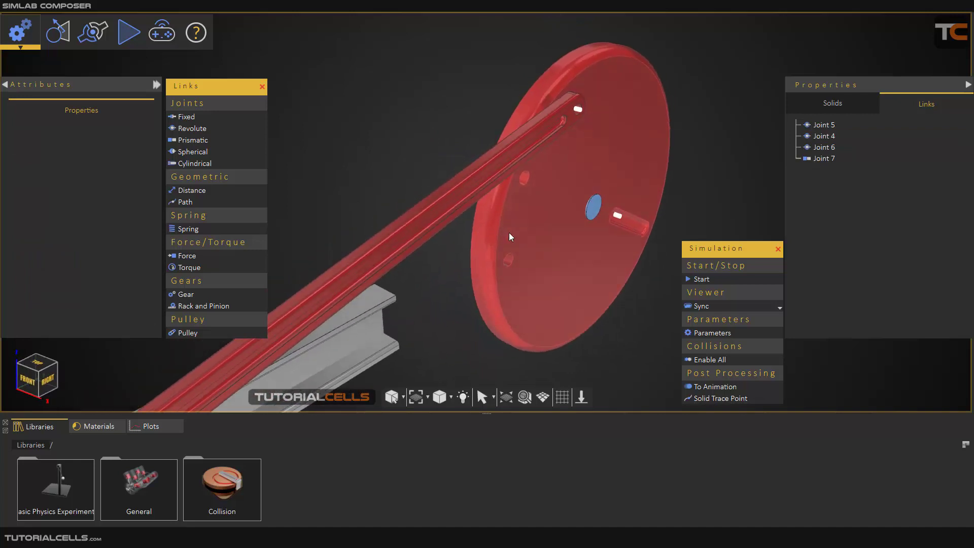
{"action": "left_click", "coordinate": [705, 279]}
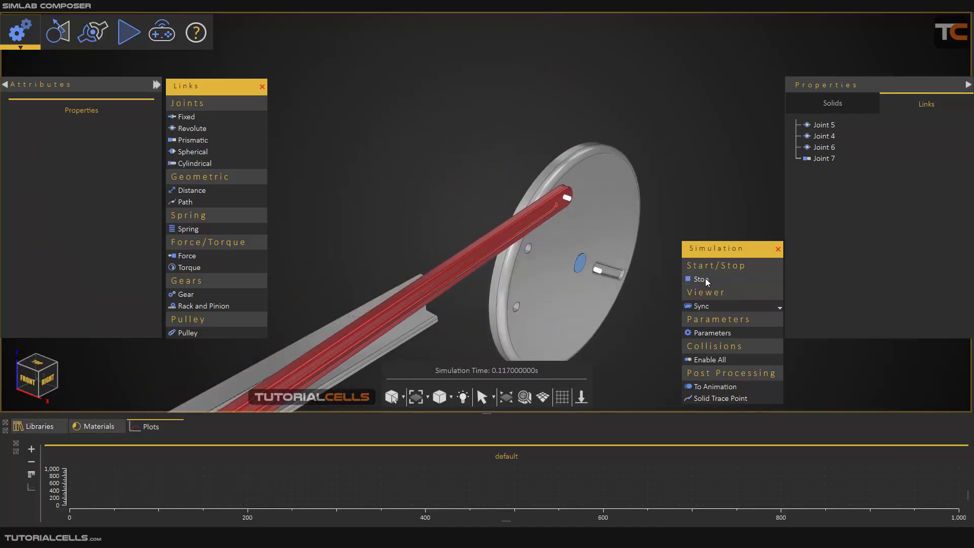
{"action": "left_click_drag", "start_coordinate": [474, 218], "coordinate": [488, 203]}
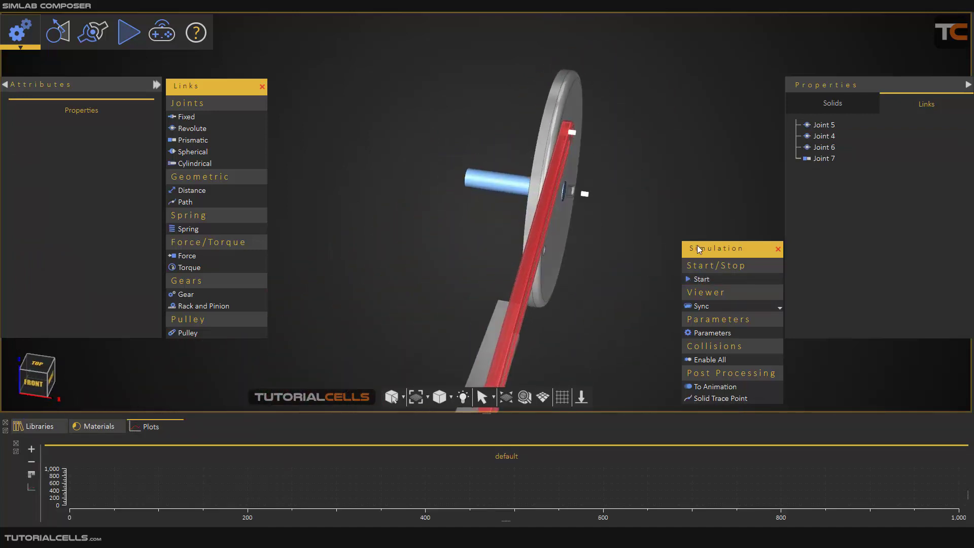
Step: Lock the shaft solid in place and run the simulation again briefly
{"action": "left_click", "coordinate": [496, 186]}
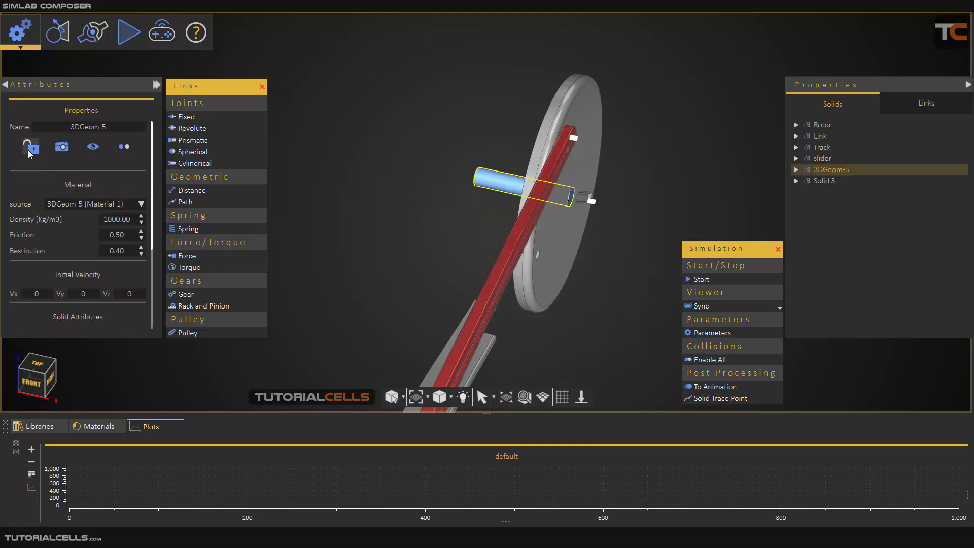
{"action": "left_click", "coordinate": [700, 279]}
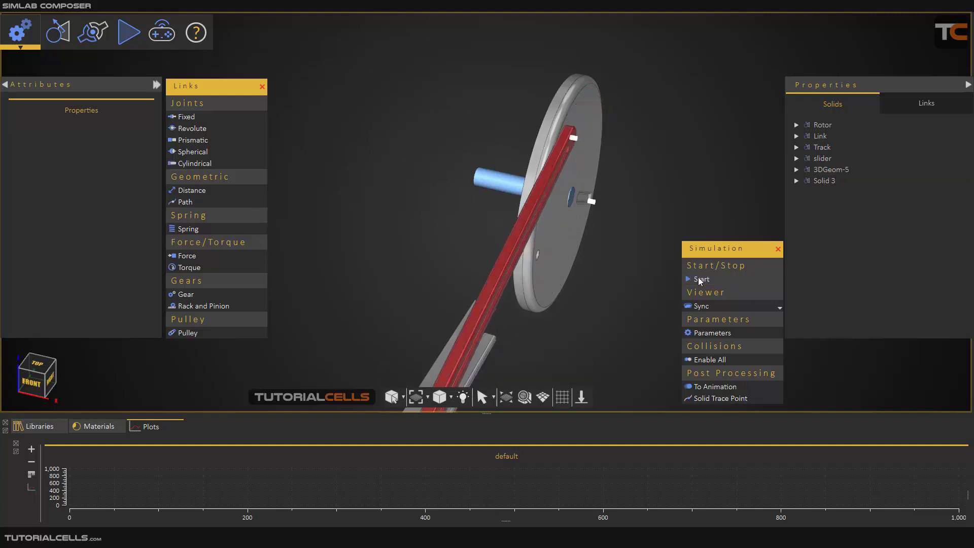
{"action": "left_click", "coordinate": [700, 279]}
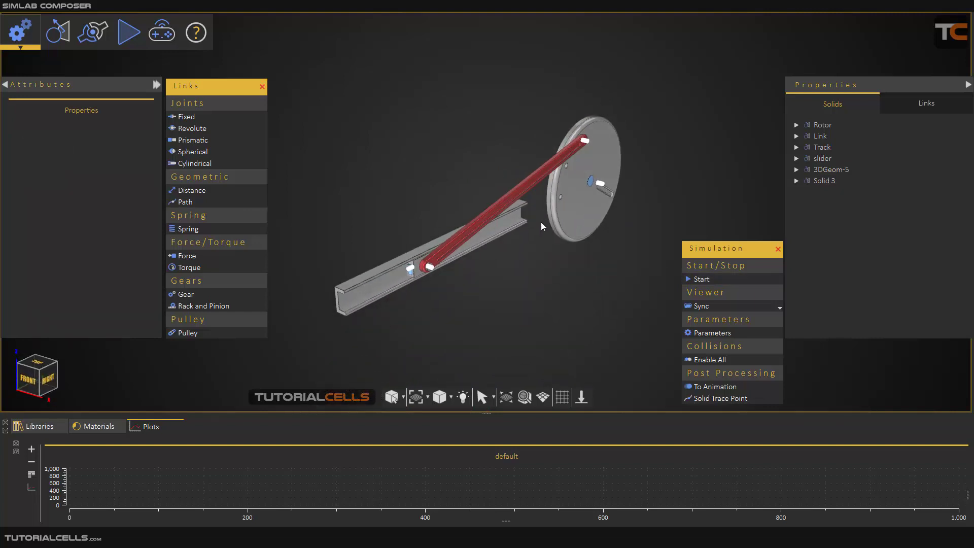
Step: Try to add a fixed joint between the slider and the small cylinder, located at the cylinder's upper circular edge
{"action": "scroll", "coordinate": [425, 263], "scroll_direction": "up", "scroll_amount": 5}
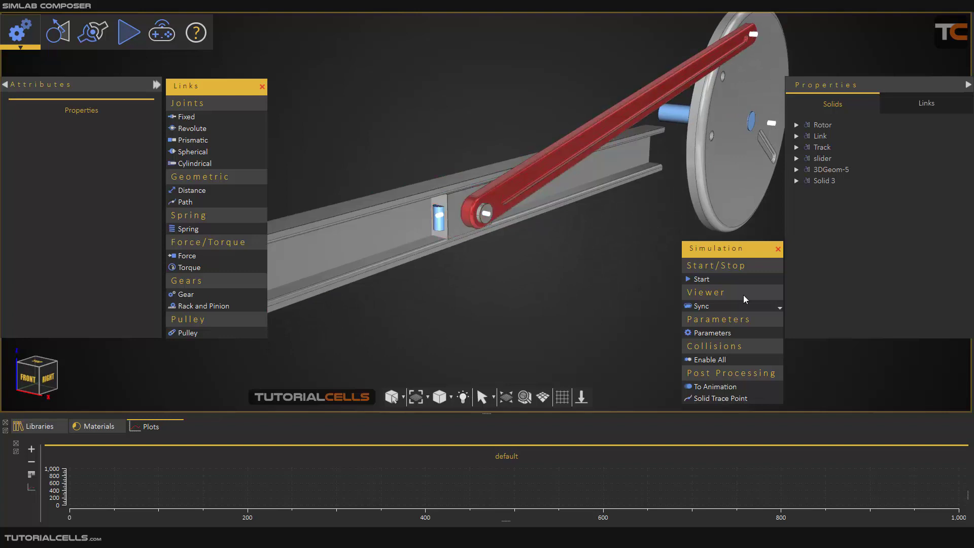
{"action": "left_click", "coordinate": [720, 278]}
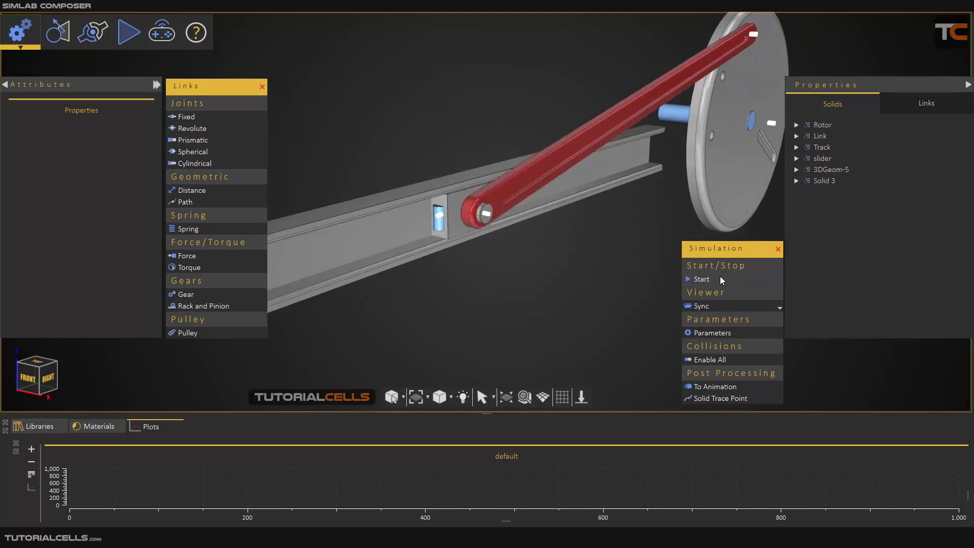
{"action": "scroll", "coordinate": [384, 214], "scroll_direction": "up", "scroll_amount": 2}
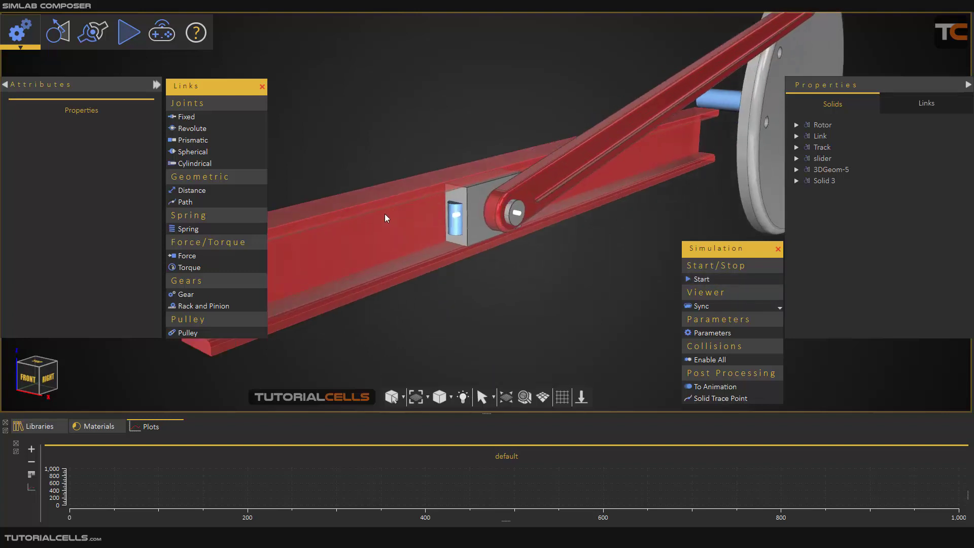
{"action": "left_click", "coordinate": [200, 116]}
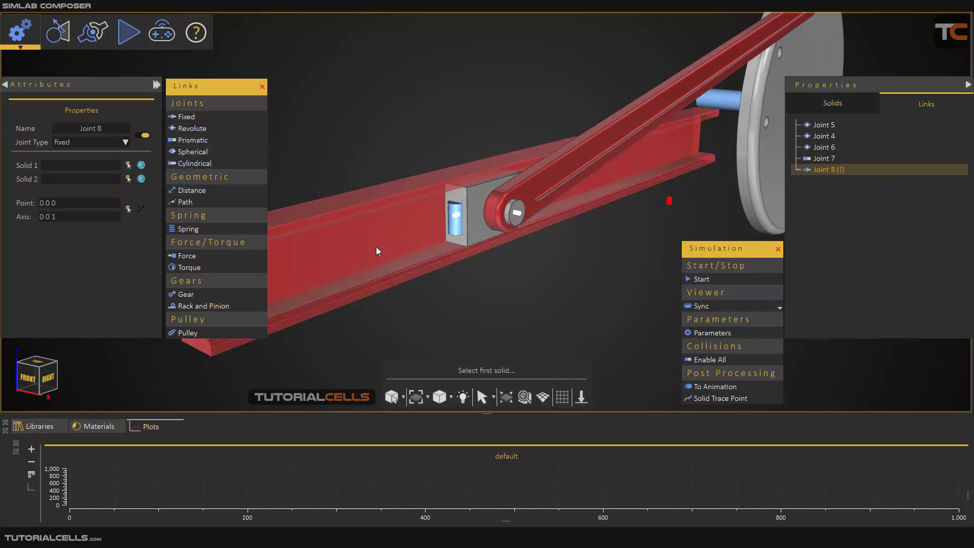
{"action": "left_click", "coordinate": [478, 209]}
{"action": "left_click", "coordinate": [453, 230]}
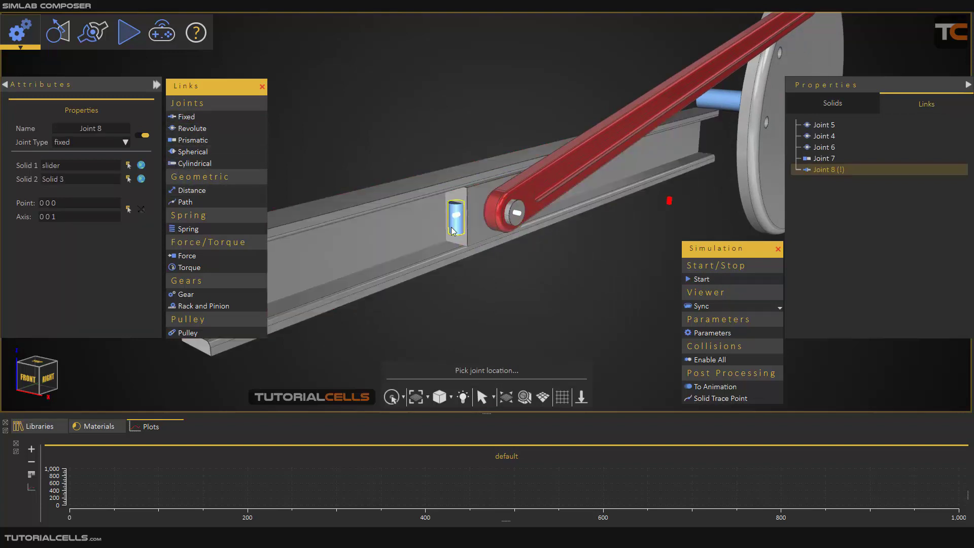
{"action": "scroll", "coordinate": [453, 228], "scroll_direction": "up", "scroll_amount": 6}
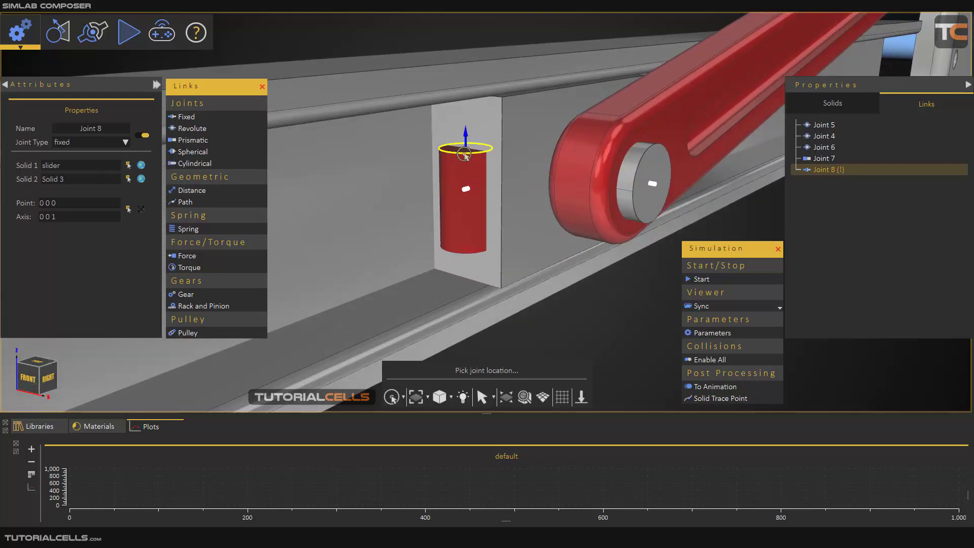
{"action": "left_click", "coordinate": [464, 154]}
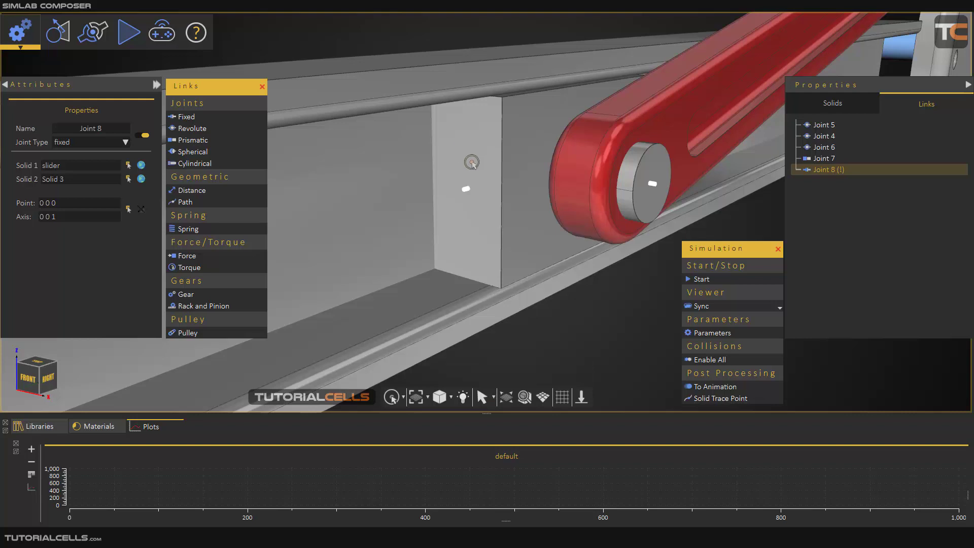
{"action": "middle_click_drag", "start_coordinate": [471, 163], "coordinate": [460, 217]}
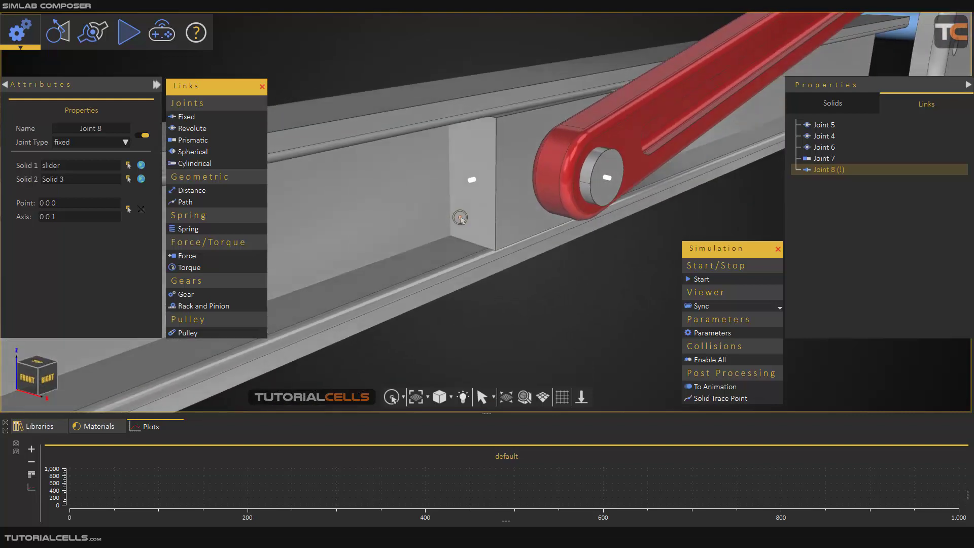
Step: Run the simulation briefly to test the fixed joint, and delete Joint 8
{"action": "left_click", "coordinate": [697, 279]}
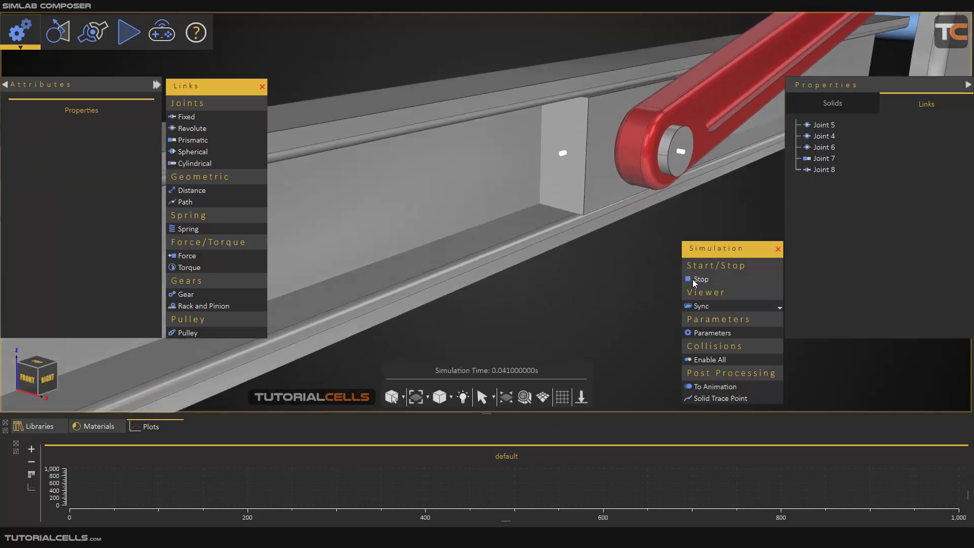
{"action": "left_click", "coordinate": [695, 279]}
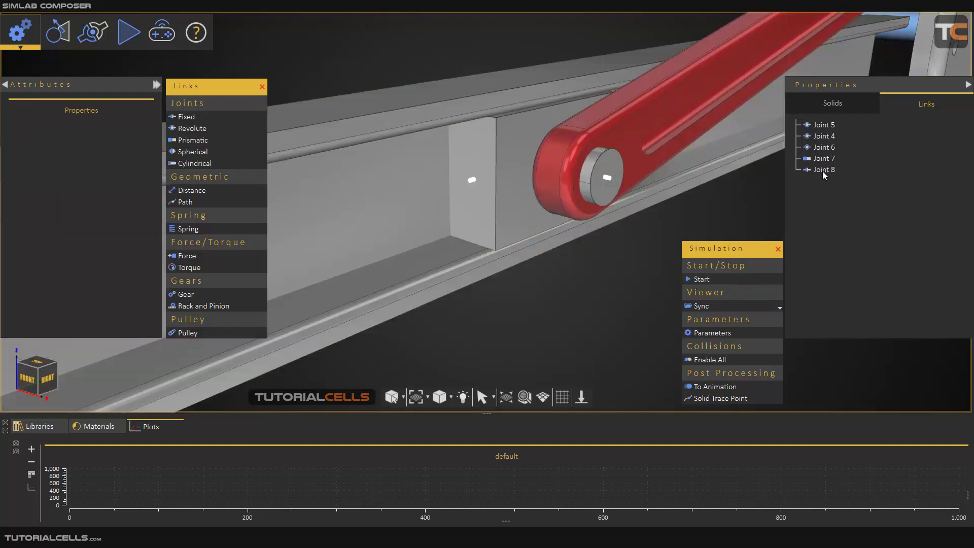
{"action": "left_click", "coordinate": [822, 171]}
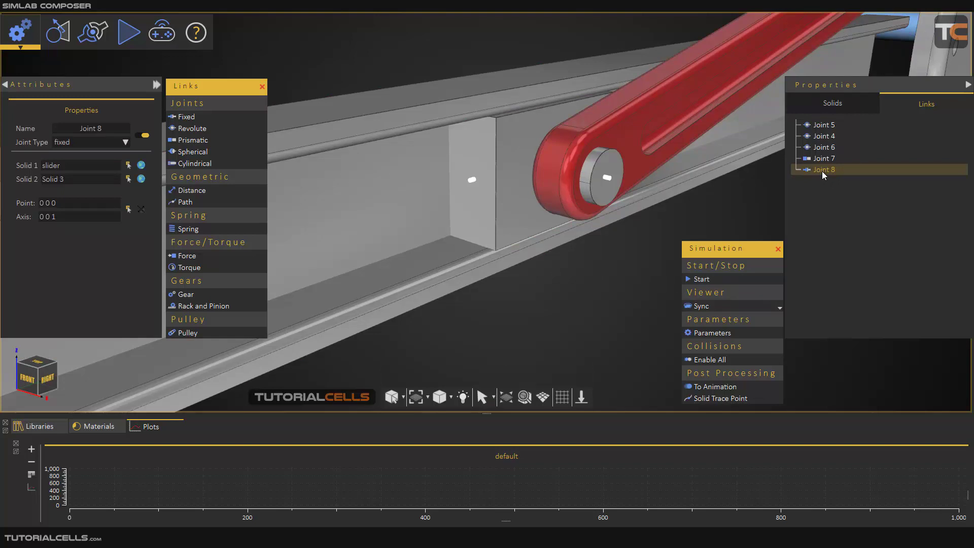
{"action": "key", "text": "Delete"}
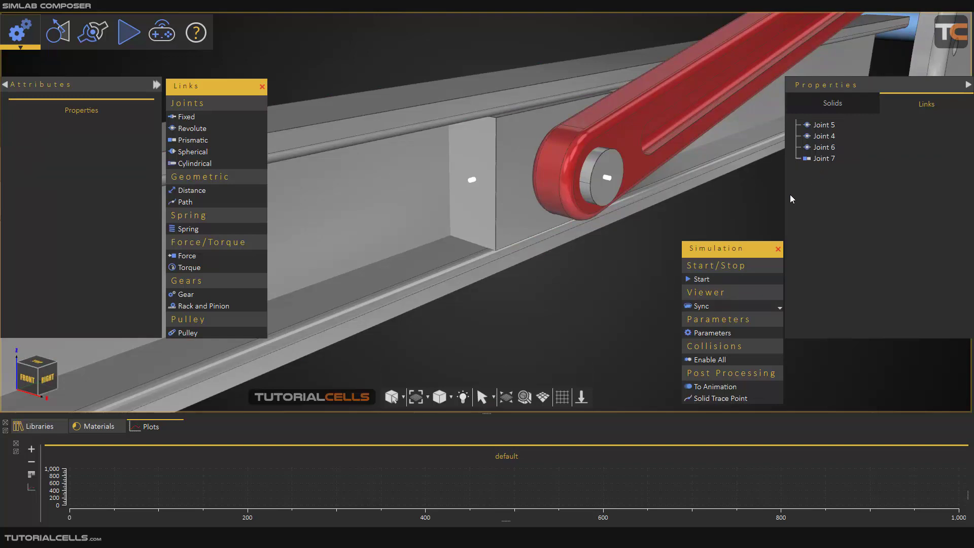
Step: Examine the settings of Joint 6 and go through the listed solids one by one up to the Rotor
{"action": "left_click", "coordinate": [818, 146]}
{"action": "left_click", "coordinate": [822, 103]}
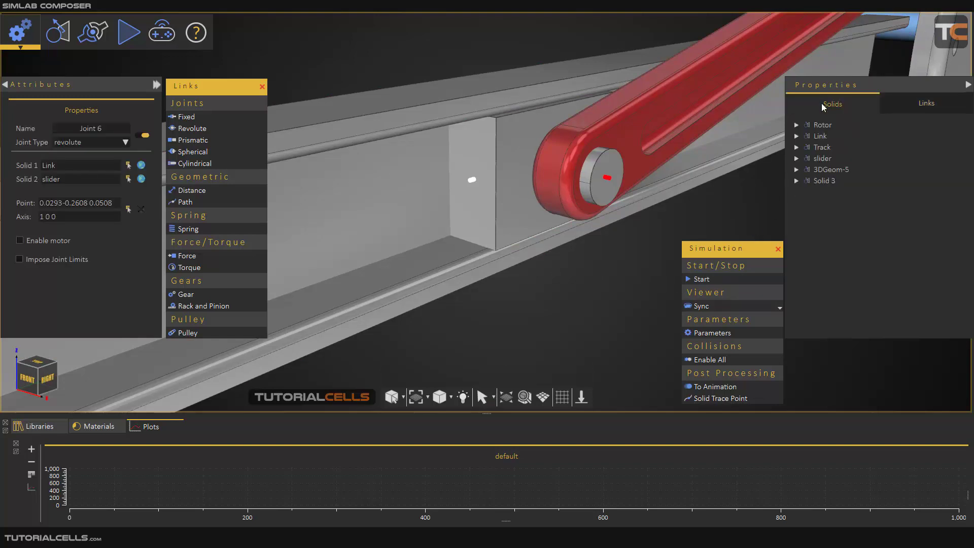
{"action": "left_click", "coordinate": [823, 178]}
{"action": "left_click", "coordinate": [825, 168]}
{"action": "left_click", "coordinate": [826, 157]}
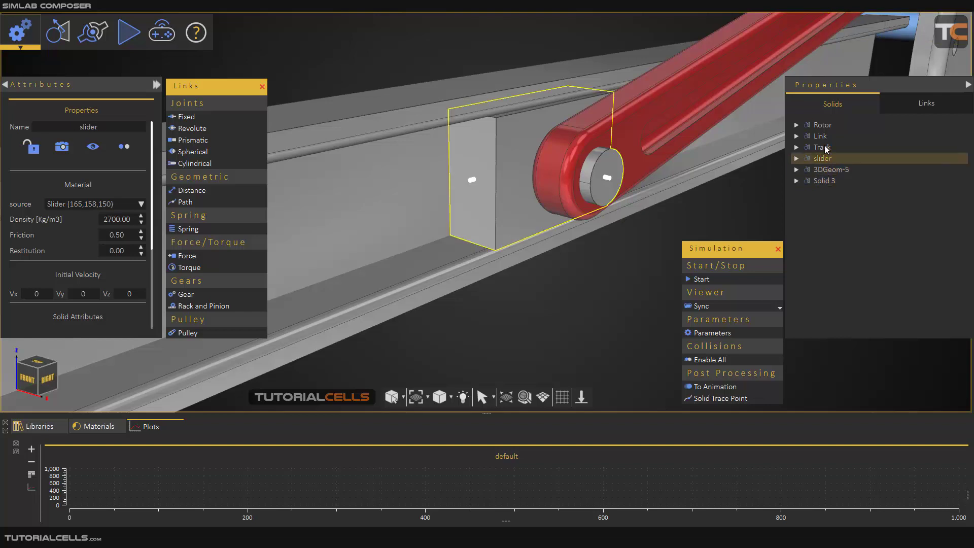
{"action": "left_click", "coordinate": [824, 147]}
{"action": "left_click", "coordinate": [823, 137]}
{"action": "left_click", "coordinate": [823, 126]}
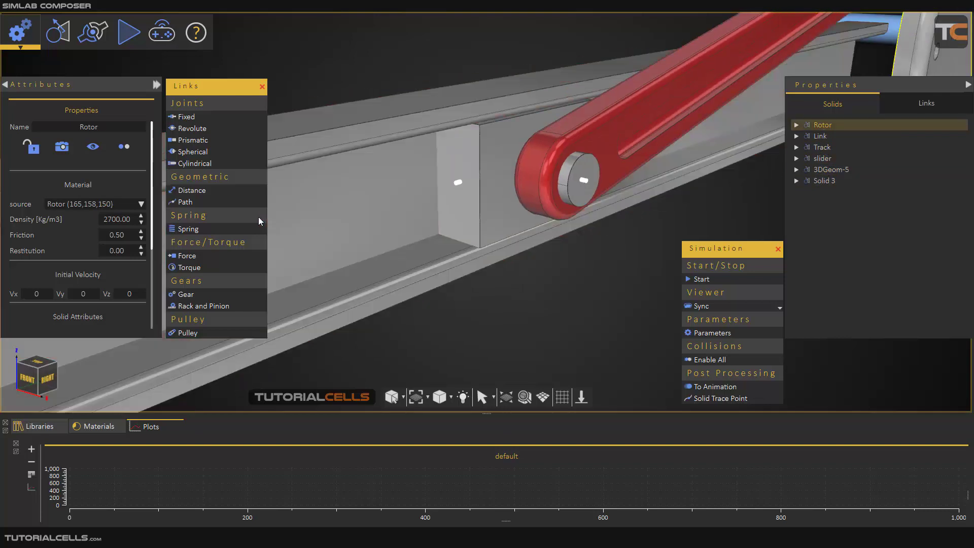
Step: Switch to the Virtual Reality workspace without saving the simulation as an animation
{"action": "left_click", "coordinate": [29, 48]}
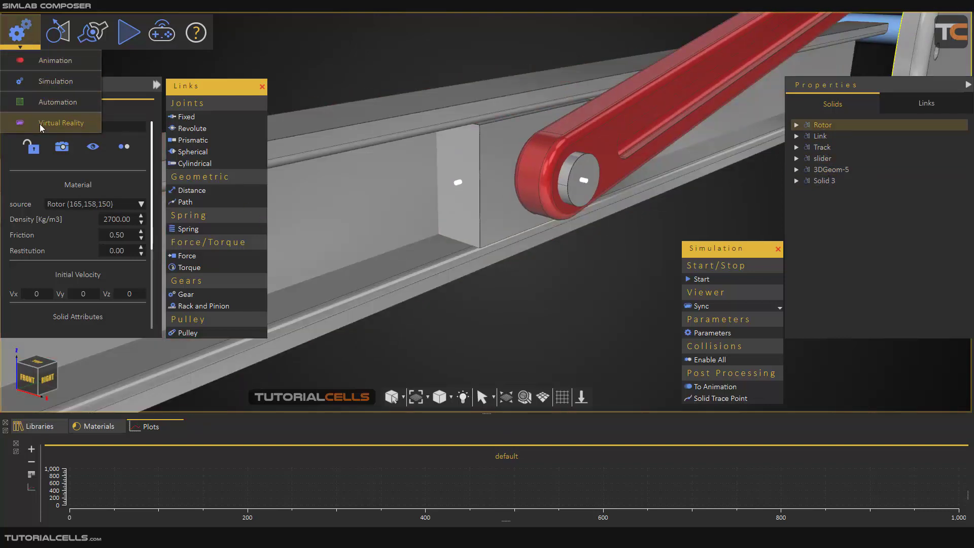
{"action": "left_click", "coordinate": [54, 124]}
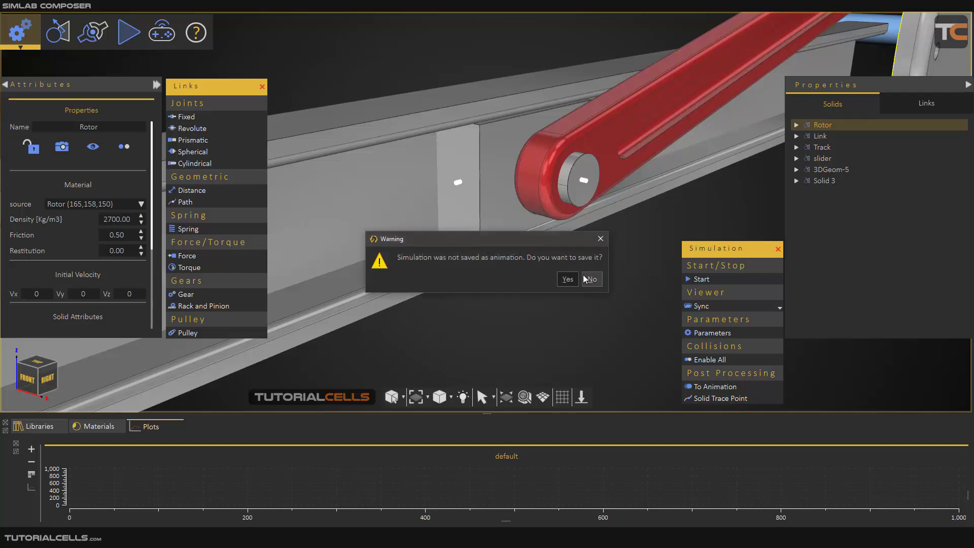
{"action": "left_click", "coordinate": [588, 278]}
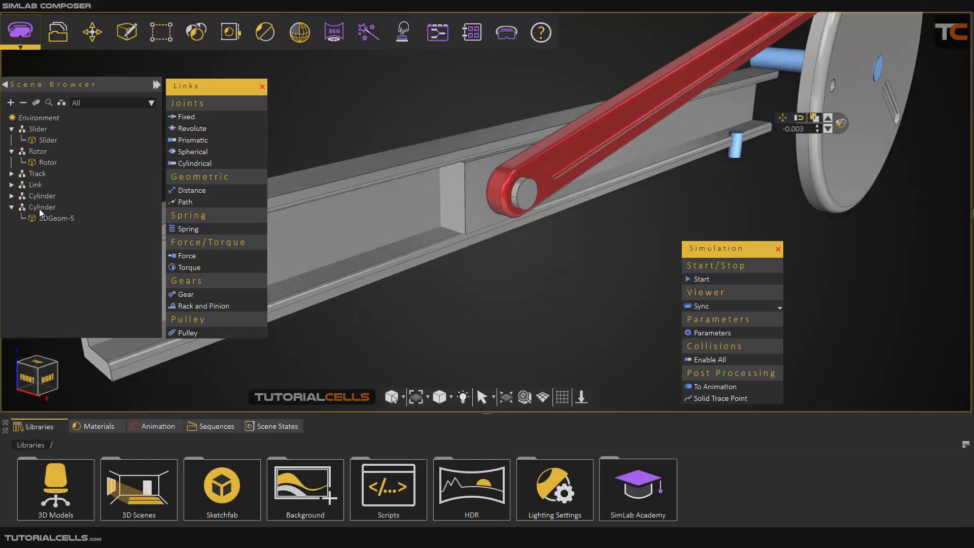
Step: Move the small cylinder 3DGeom-5 about -0.290 along the track, raise it about 0.024, and shift it sideways onto the slider's end face
{"action": "left_click", "coordinate": [40, 208]}
{"action": "double_click", "coordinate": [40, 206]}
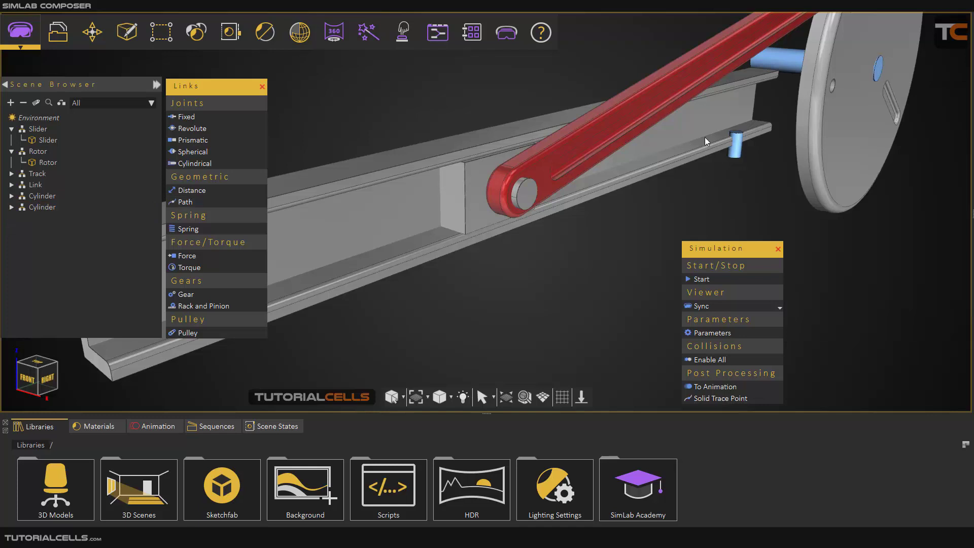
{"action": "left_click", "coordinate": [737, 150]}
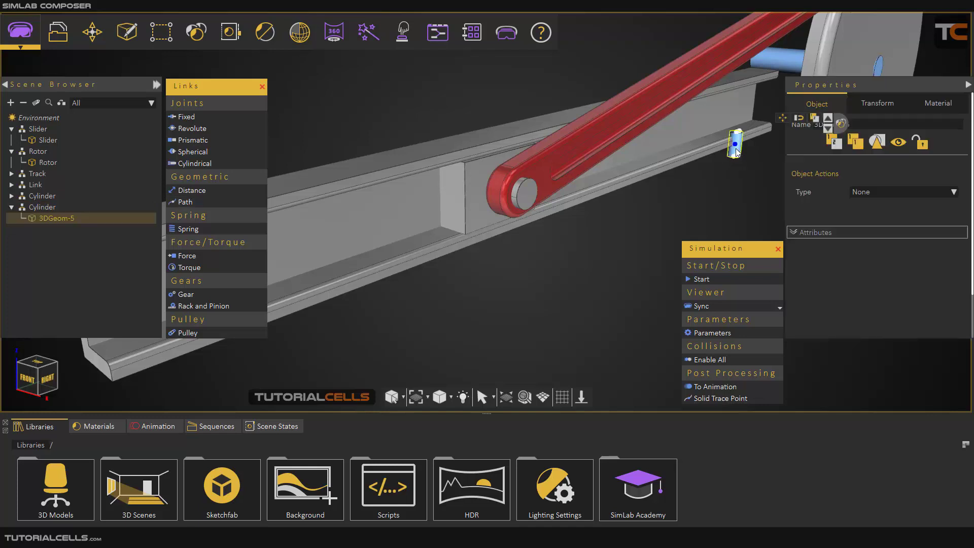
{"action": "left_click", "coordinate": [798, 120]}
{"action": "left_click_drag", "start_coordinate": [719, 155], "coordinate": [395, 255]}
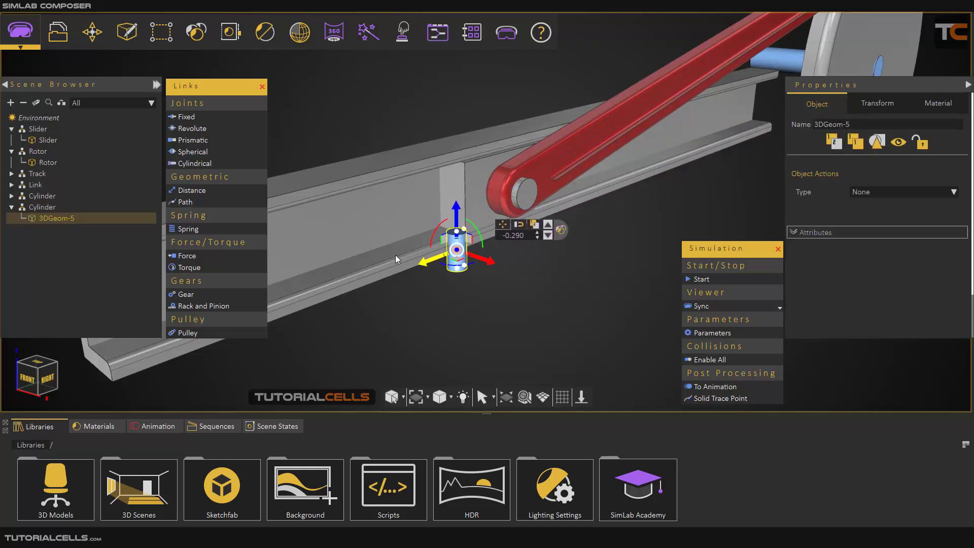
{"action": "left_click_drag", "start_coordinate": [453, 223], "coordinate": [452, 202]}
{"action": "scroll", "coordinate": [484, 234], "scroll_direction": "up", "scroll_amount": 2}
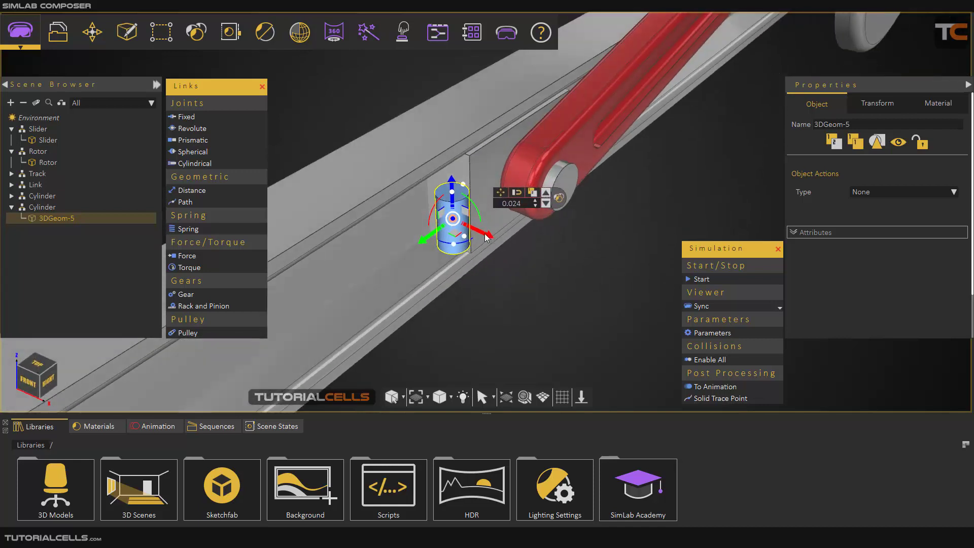
{"action": "left_click_drag", "start_coordinate": [486, 234], "coordinate": [451, 223]}
{"action": "scroll", "coordinate": [416, 243], "scroll_direction": "up", "scroll_amount": 2}
{"action": "scroll", "coordinate": [472, 265], "scroll_direction": "up", "scroll_amount": 2}
{"action": "left_click", "coordinate": [497, 292]}
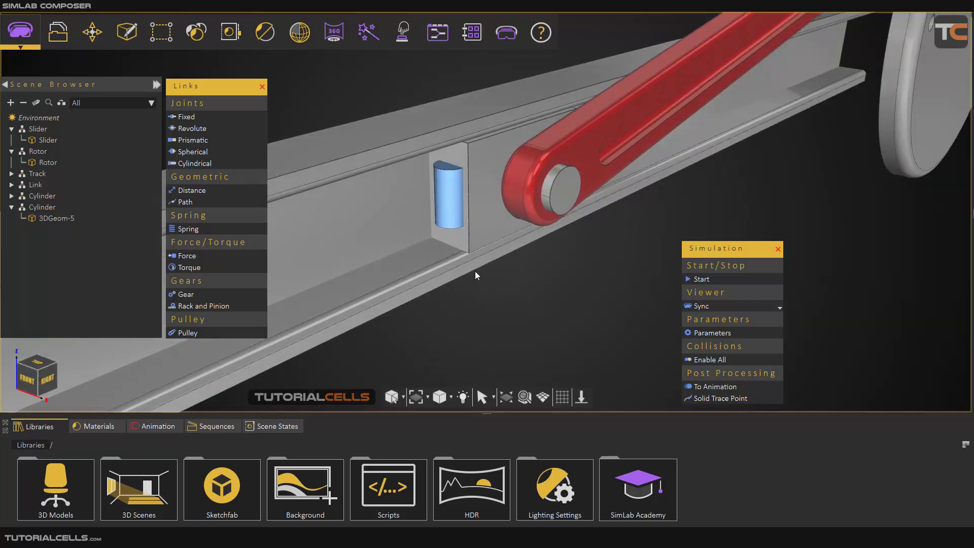
{"action": "scroll", "coordinate": [471, 269], "scroll_direction": "up", "scroll_amount": 2}
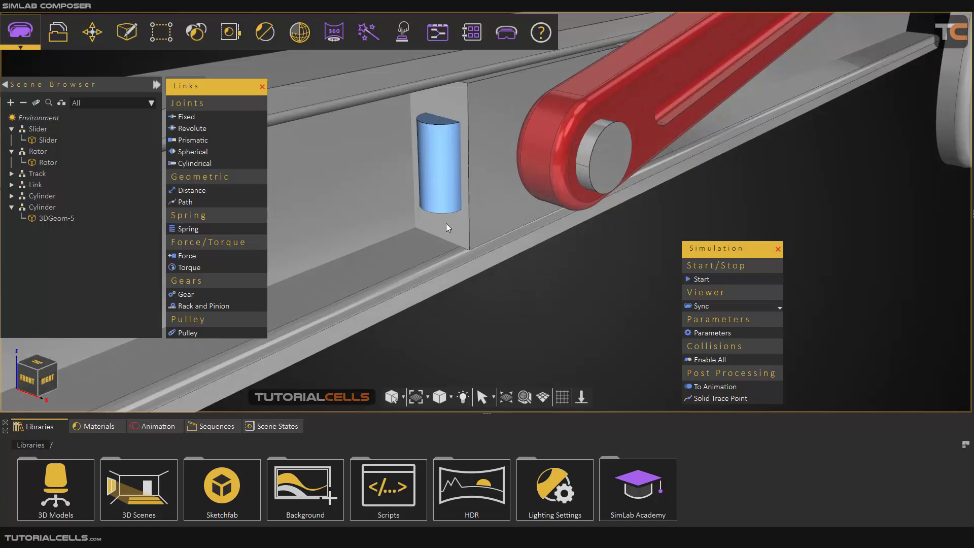
Step: Return to the Simulation workspace and re-define the system with the moved cylinder
{"action": "left_click", "coordinate": [30, 49]}
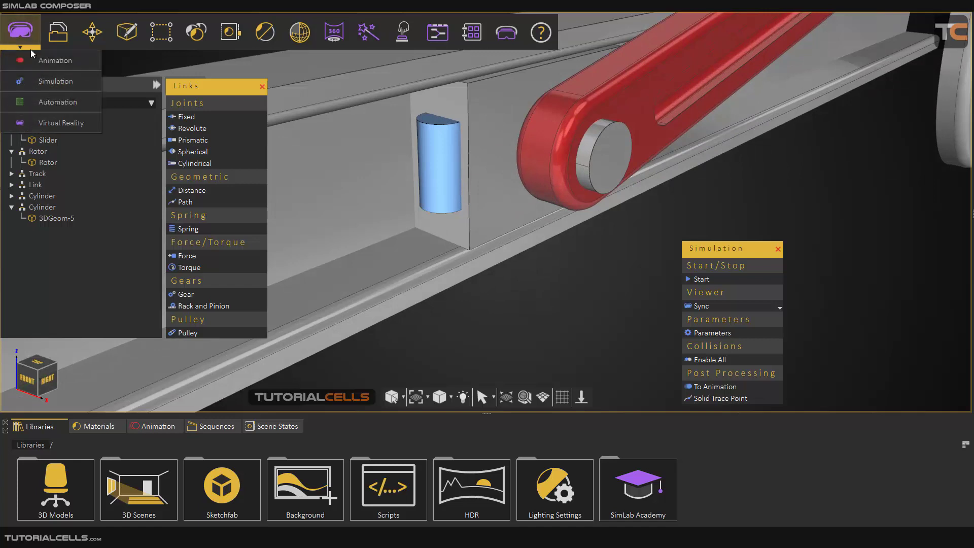
{"action": "left_click", "coordinate": [31, 83]}
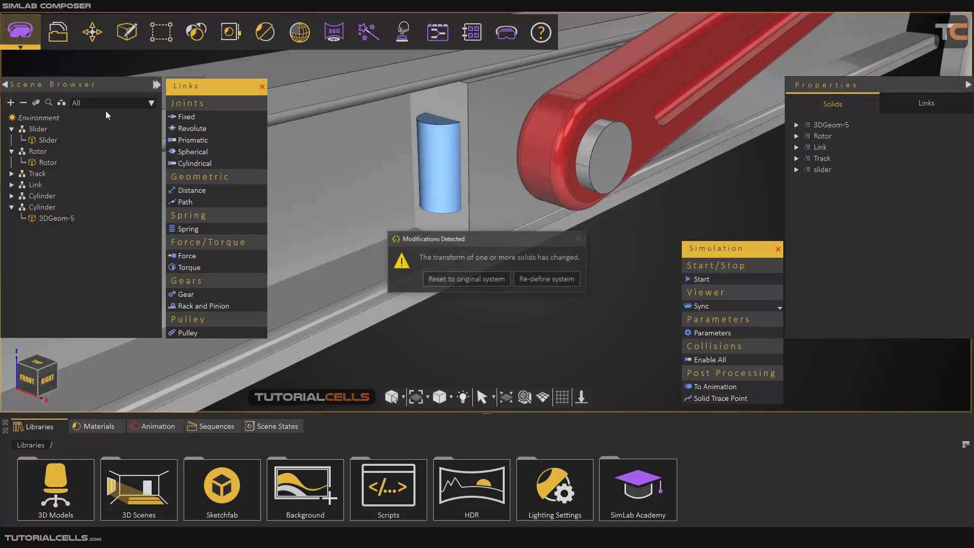
{"action": "left_click", "coordinate": [530, 279]}
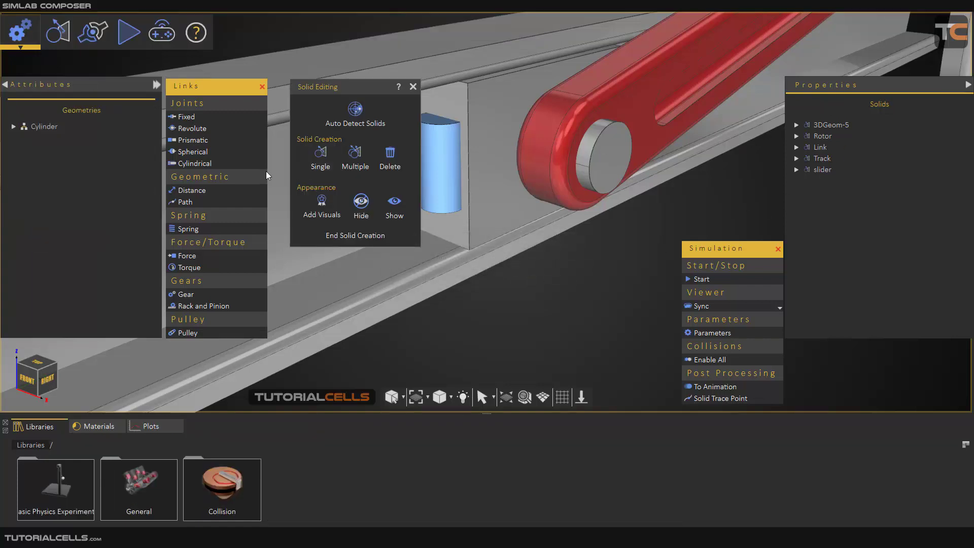
Step: Create a single solid from the Cylinder geometry and finish solid editing
{"action": "left_click", "coordinate": [49, 127]}
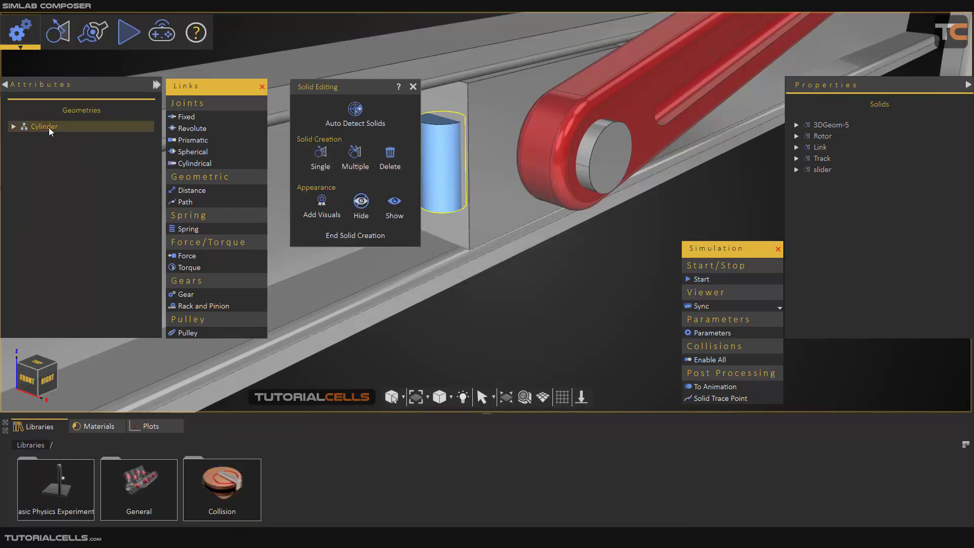
{"action": "left_click", "coordinate": [323, 151]}
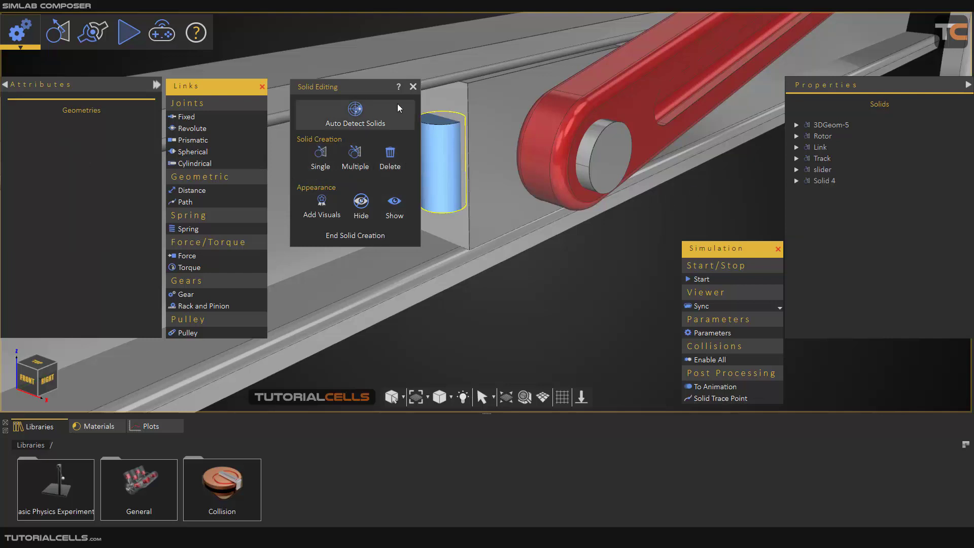
{"action": "left_click", "coordinate": [413, 87]}
Step: Add a fixed joint between the new cylinder solid and the slider, located on the slider's end face at the cylinder's upper end
{"action": "scroll", "coordinate": [438, 148], "scroll_direction": "up", "scroll_amount": 2}
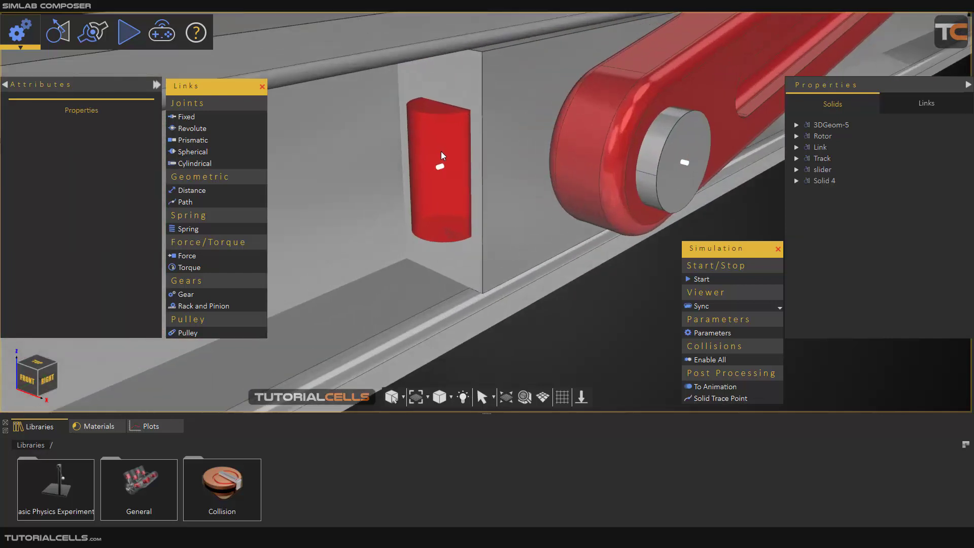
{"action": "scroll", "coordinate": [440, 152], "scroll_direction": "up", "scroll_amount": 3}
{"action": "left_click", "coordinate": [209, 117]}
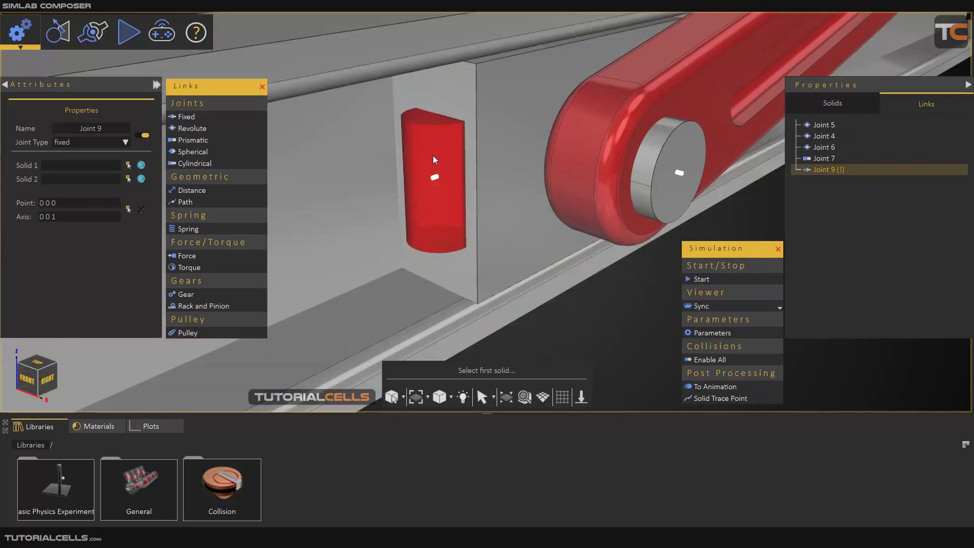
{"action": "left_click", "coordinate": [433, 158]}
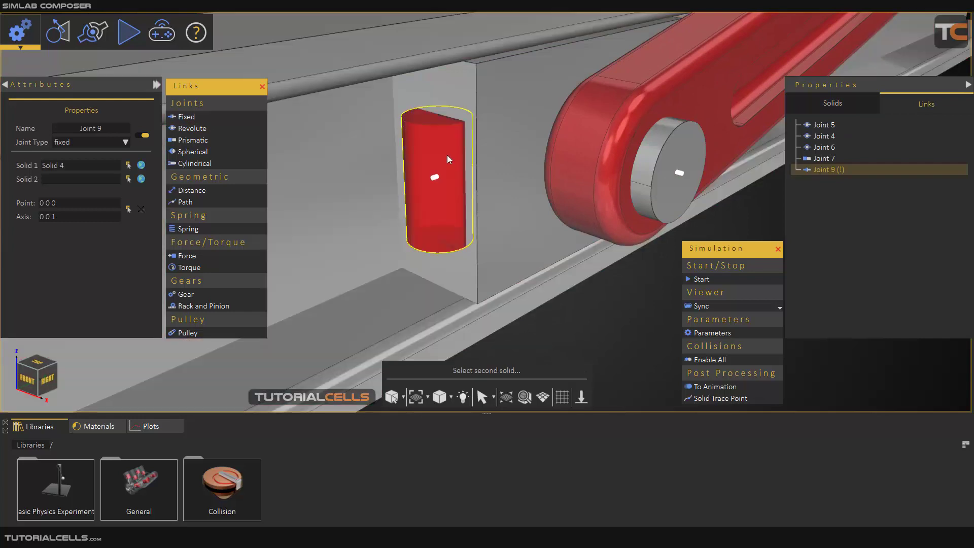
{"action": "left_click", "coordinate": [495, 151]}
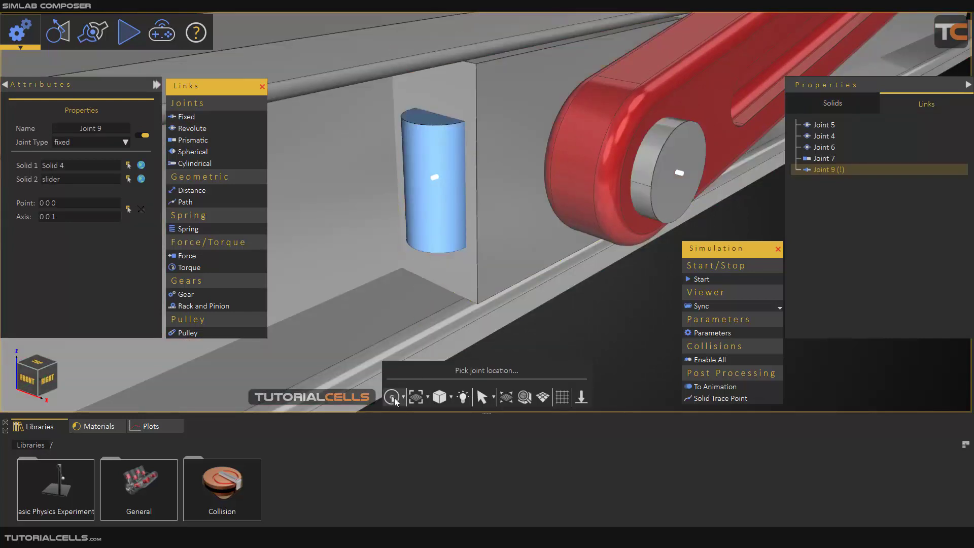
{"action": "left_click", "coordinate": [391, 397]}
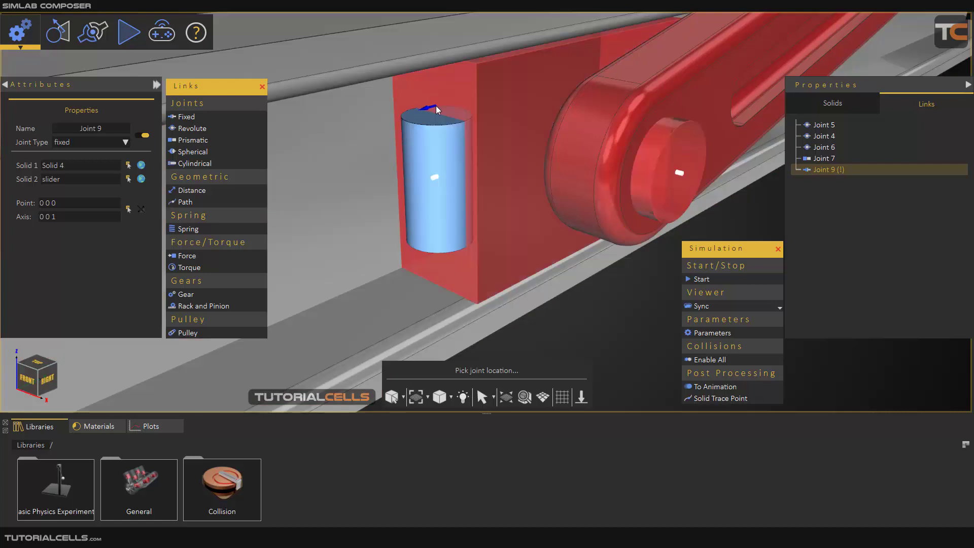
{"action": "left_click", "coordinate": [436, 106]}
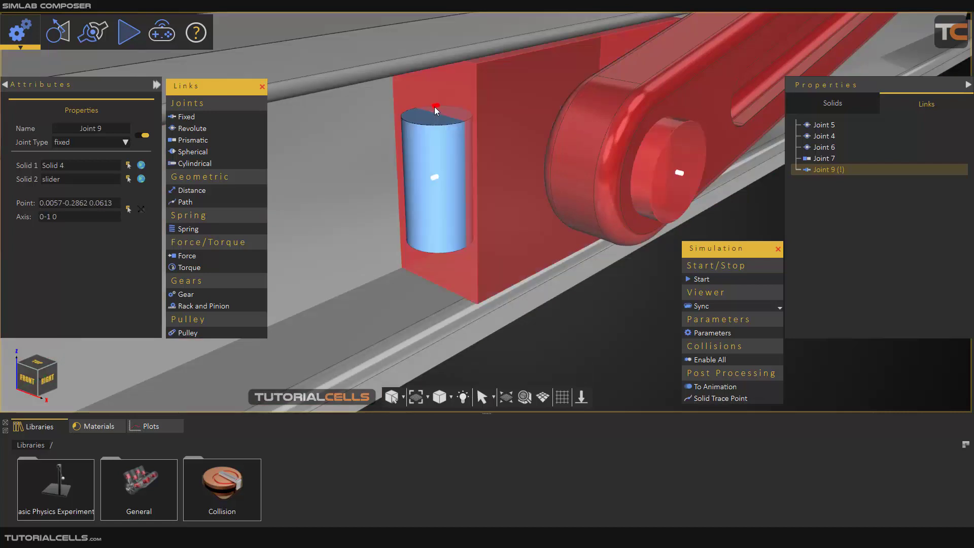
Step: Deselect the fixed joint, run the simulation to check that the cylinder travels with the slider, and stop it
{"action": "left_click", "coordinate": [434, 106]}
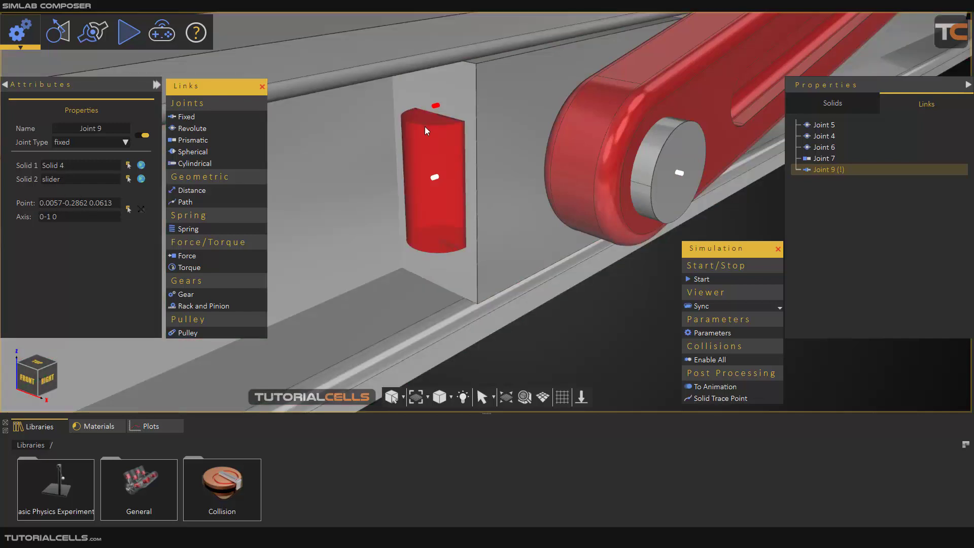
{"action": "scroll", "coordinate": [434, 166], "scroll_direction": "down", "scroll_amount": 5}
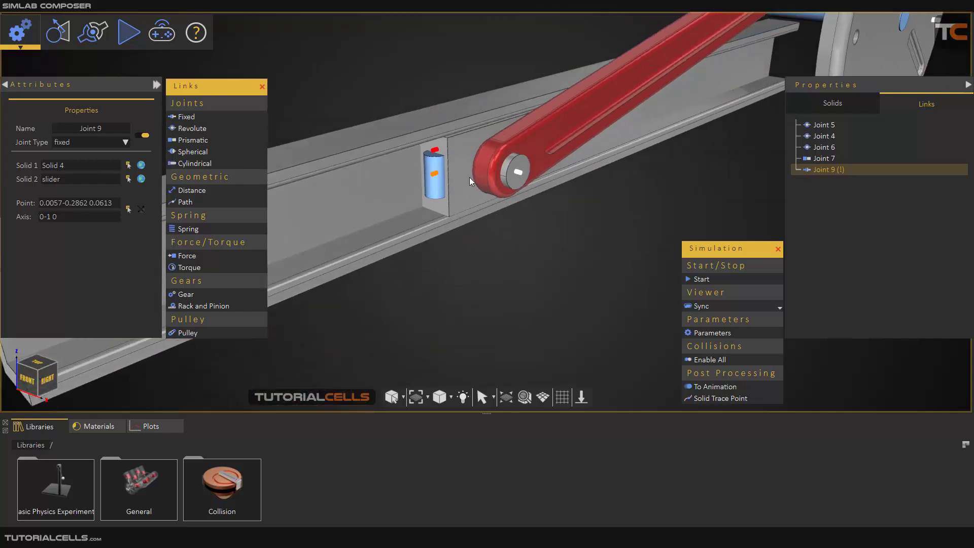
{"action": "left_click", "coordinate": [868, 191]}
{"action": "scroll", "coordinate": [640, 195], "scroll_direction": "down", "scroll_amount": 3}
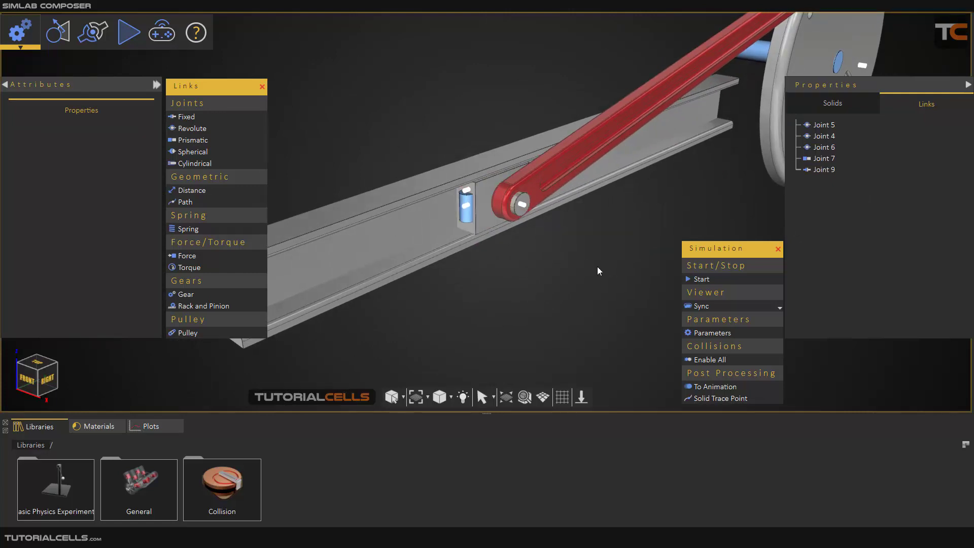
{"action": "left_click", "coordinate": [699, 280]}
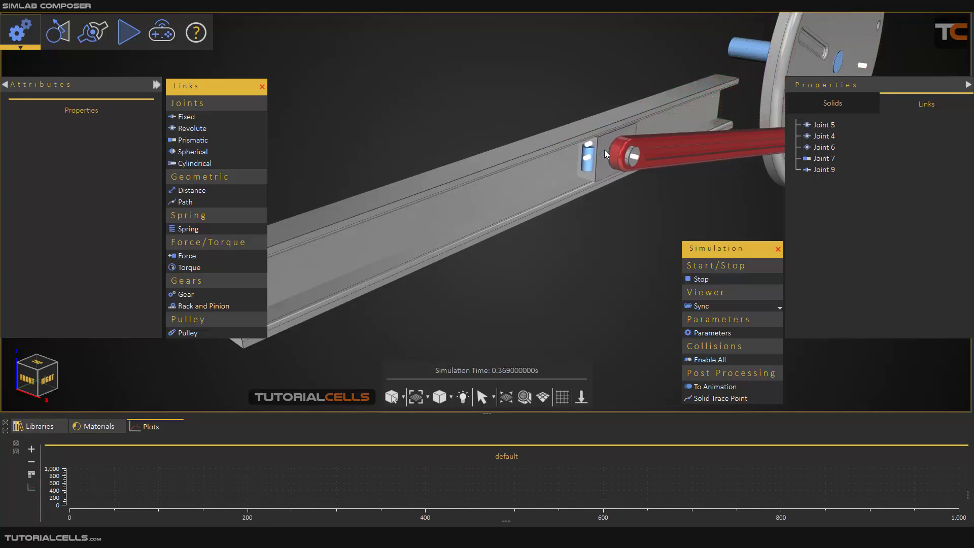
{"action": "scroll", "coordinate": [562, 208], "scroll_direction": "down", "scroll_amount": 5}
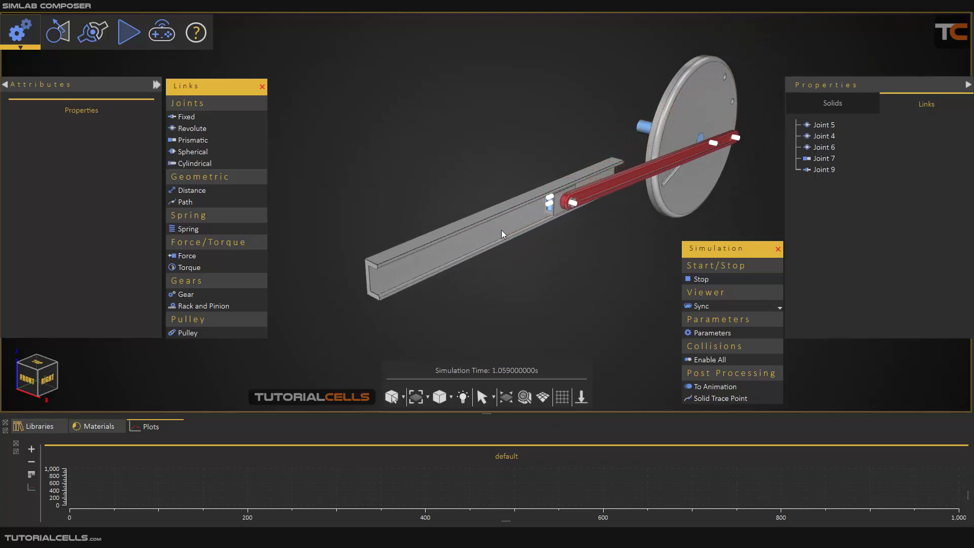
{"action": "left_click", "coordinate": [695, 279]}
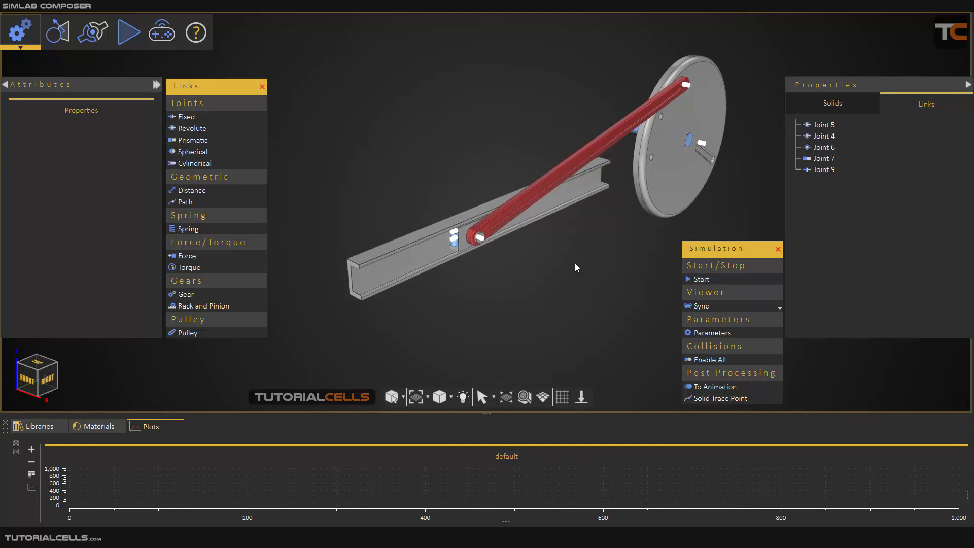
Step: Review the General and Visual simulation parameters, accept them, and run the simulation
{"action": "left_click", "coordinate": [695, 335]}
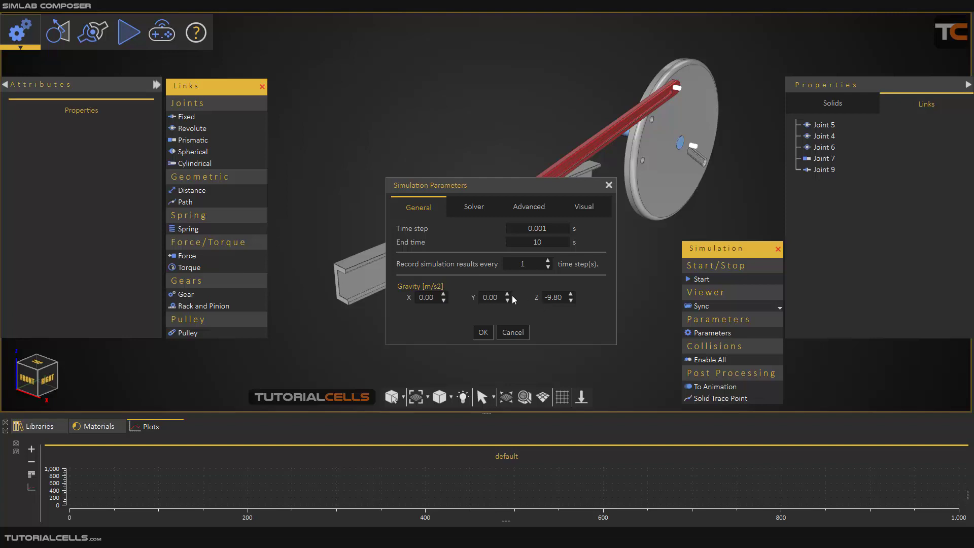
{"action": "left_click_drag", "start_coordinate": [455, 188], "coordinate": [337, 71]}
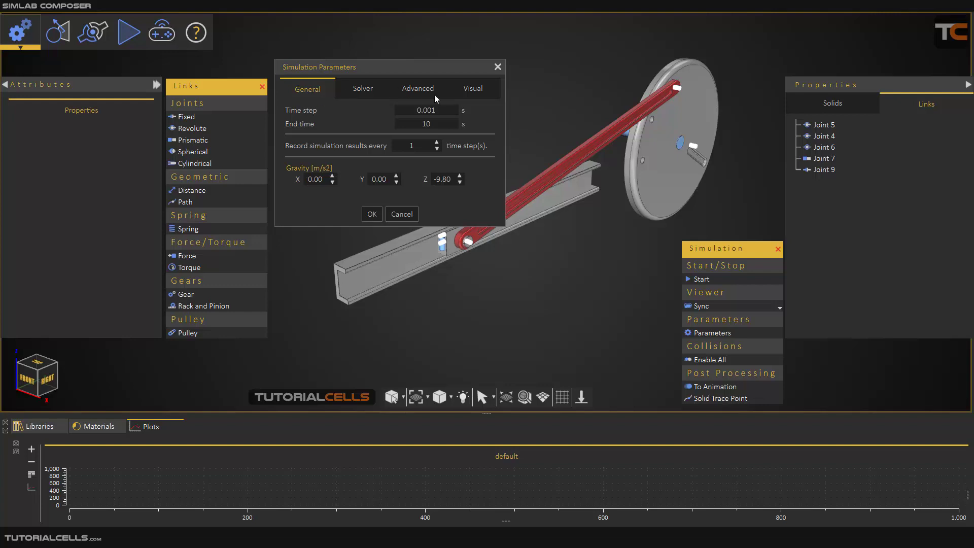
{"action": "left_click", "coordinate": [467, 96]}
{"action": "left_click_drag", "start_coordinate": [455, 62], "coordinate": [402, 66]}
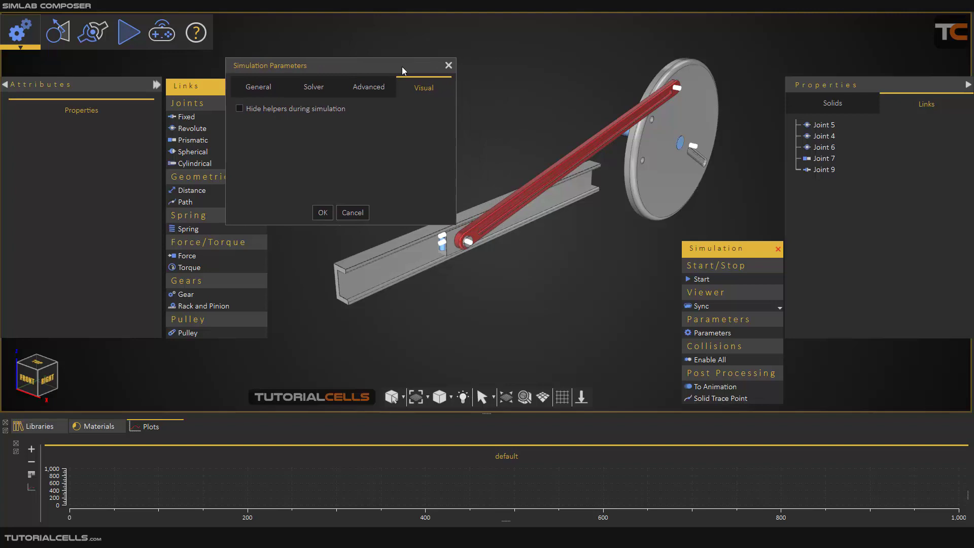
{"action": "left_click", "coordinate": [322, 212]}
{"action": "left_click", "coordinate": [695, 284]}
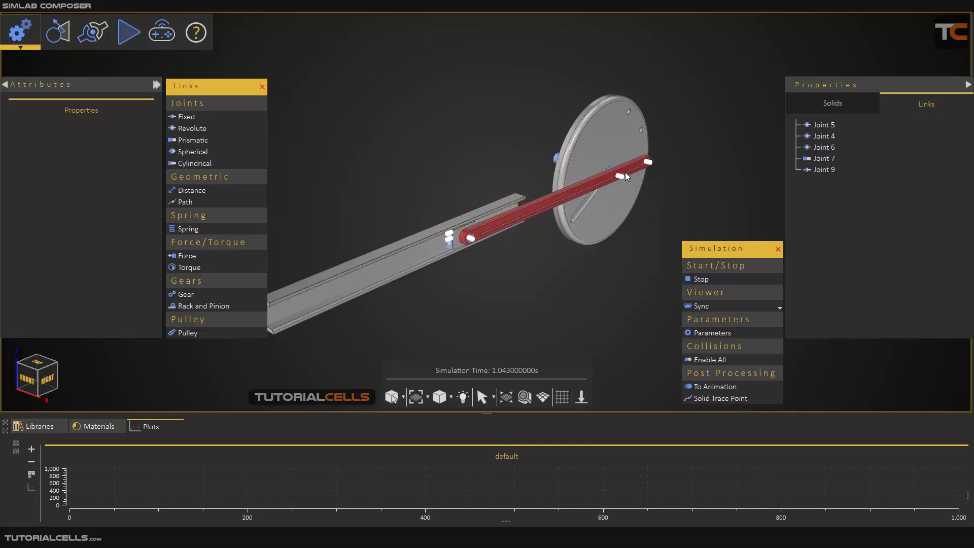
Step: Enable hiding helpers during simulation, restart the simulation with this setting, and stop it
{"action": "left_click", "coordinate": [696, 334]}
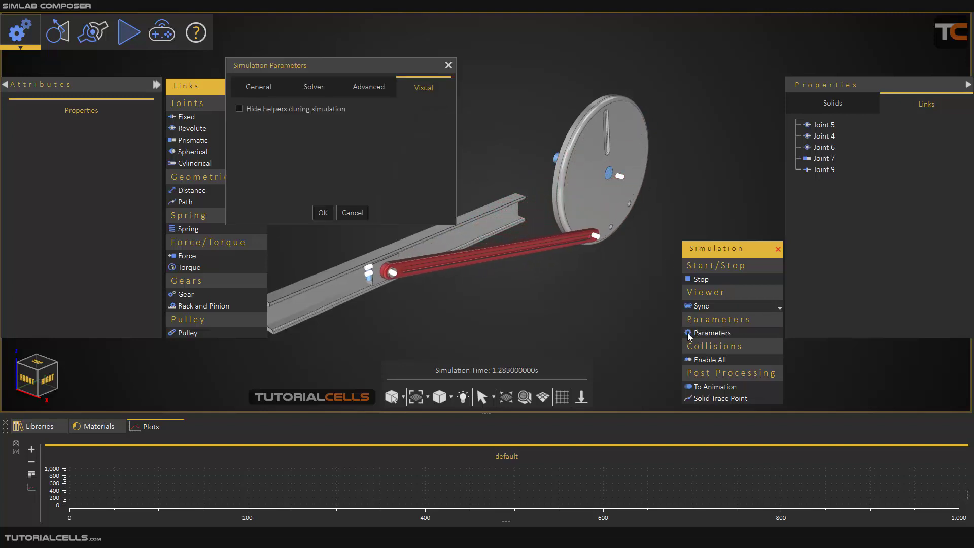
{"action": "left_click", "coordinate": [238, 108]}
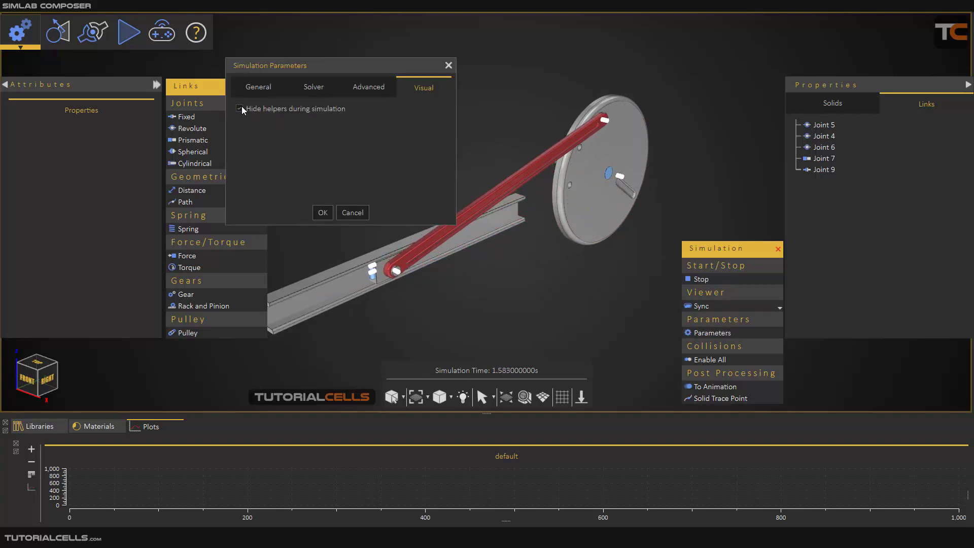
{"action": "left_click", "coordinate": [323, 212]}
{"action": "left_click", "coordinate": [698, 279]}
{"action": "left_click", "coordinate": [698, 279]}
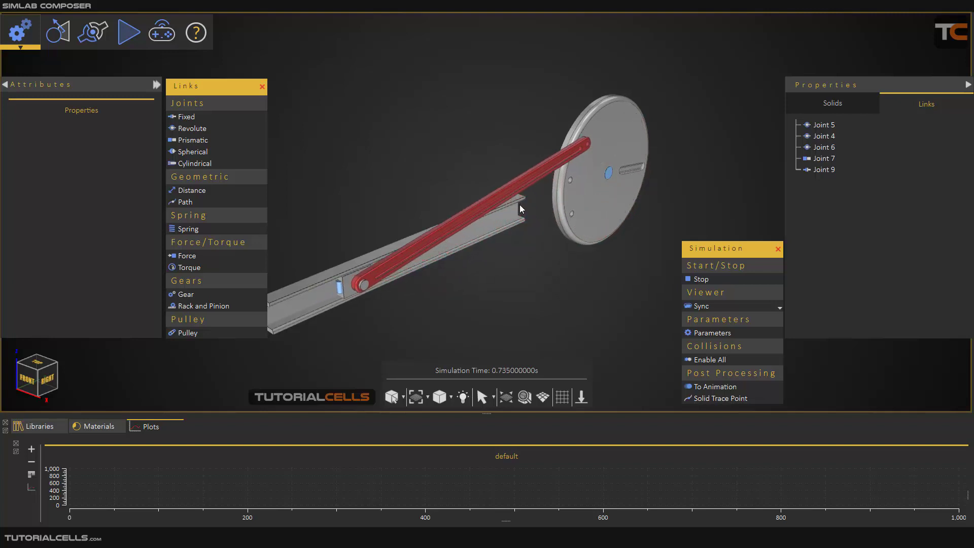
{"action": "left_click", "coordinate": [701, 279]}
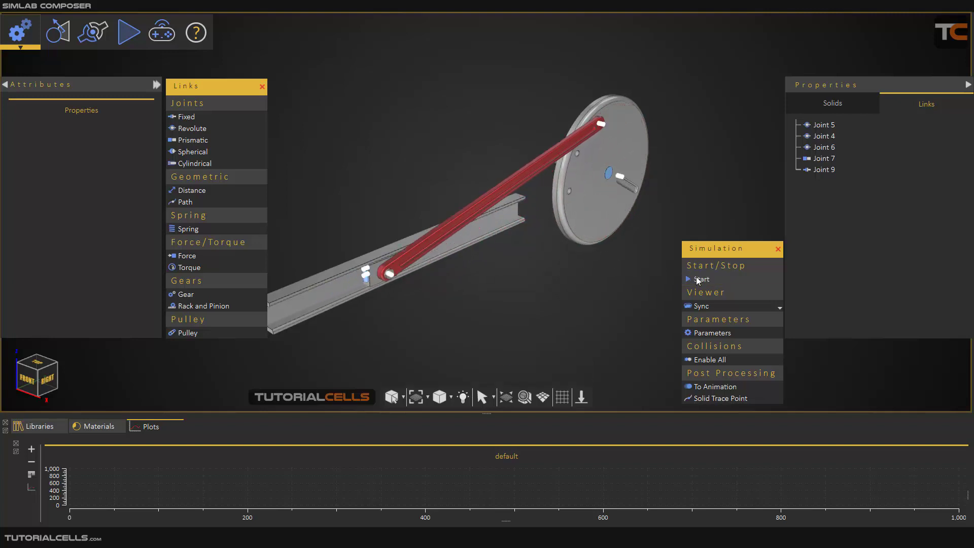
Step: Review the General simulation parameters, and run and stop the simulation twice while watching the elapsed simulation time
{"action": "left_click", "coordinate": [721, 334]}
{"action": "left_click", "coordinate": [252, 94]}
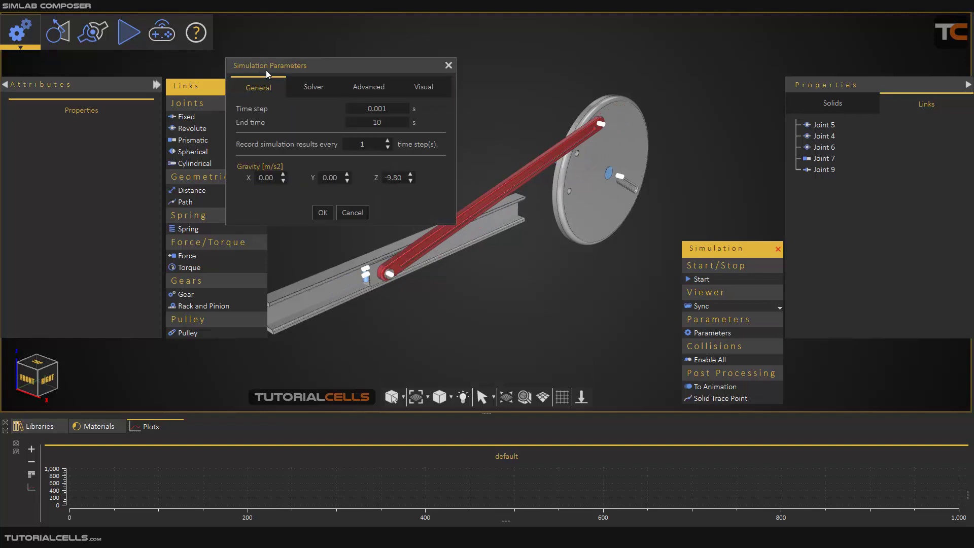
{"action": "left_click_drag", "start_coordinate": [267, 71], "coordinate": [275, 84]}
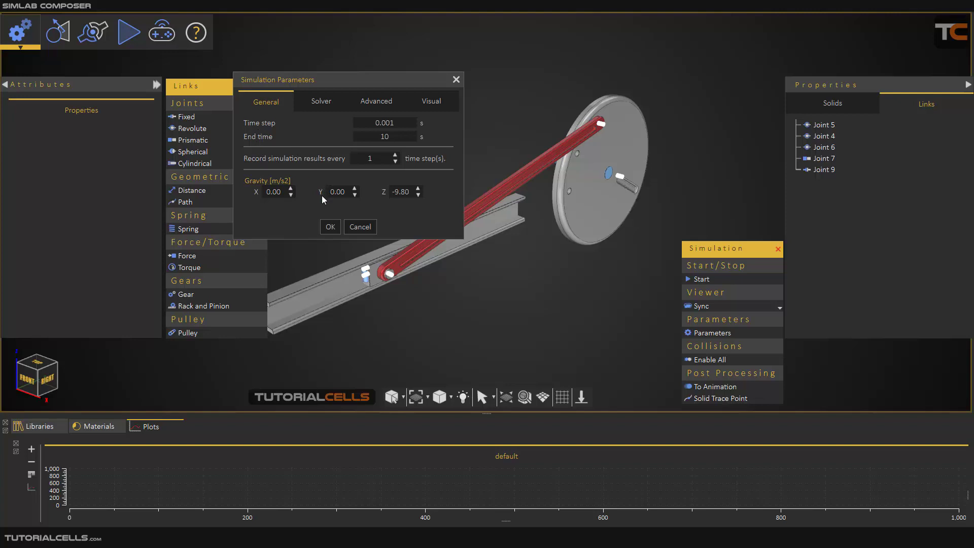
{"action": "left_click", "coordinate": [330, 227]}
{"action": "left_click", "coordinate": [694, 279]}
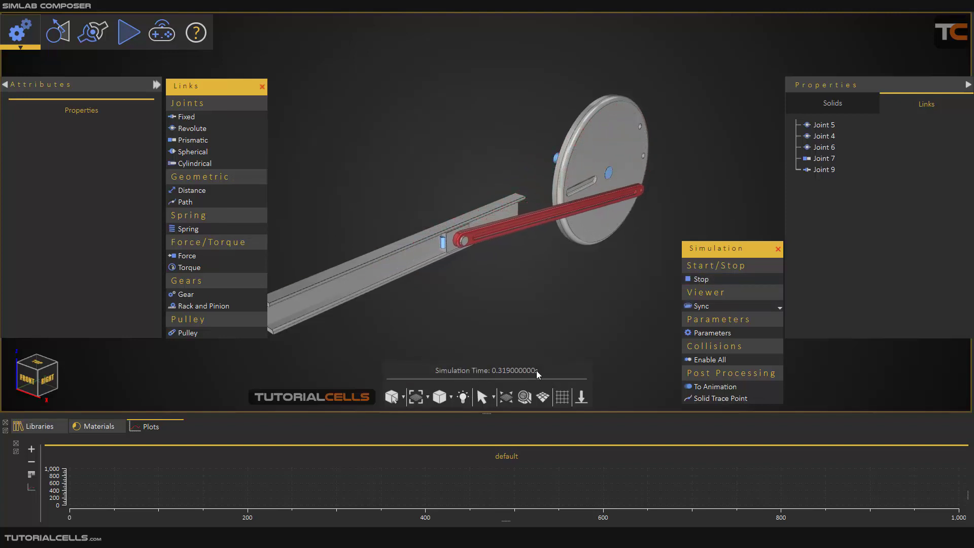
{"action": "left_click", "coordinate": [692, 280]}
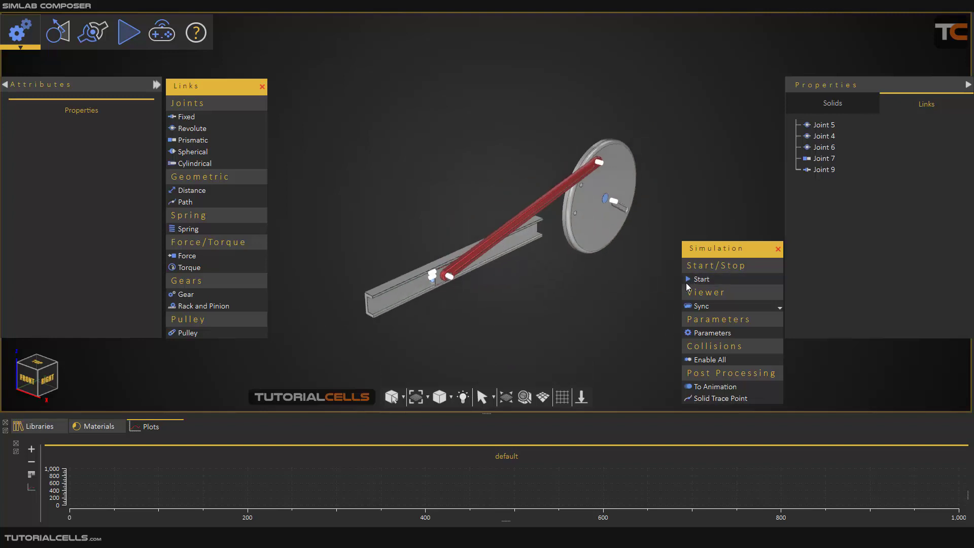
{"action": "left_click", "coordinate": [691, 279]}
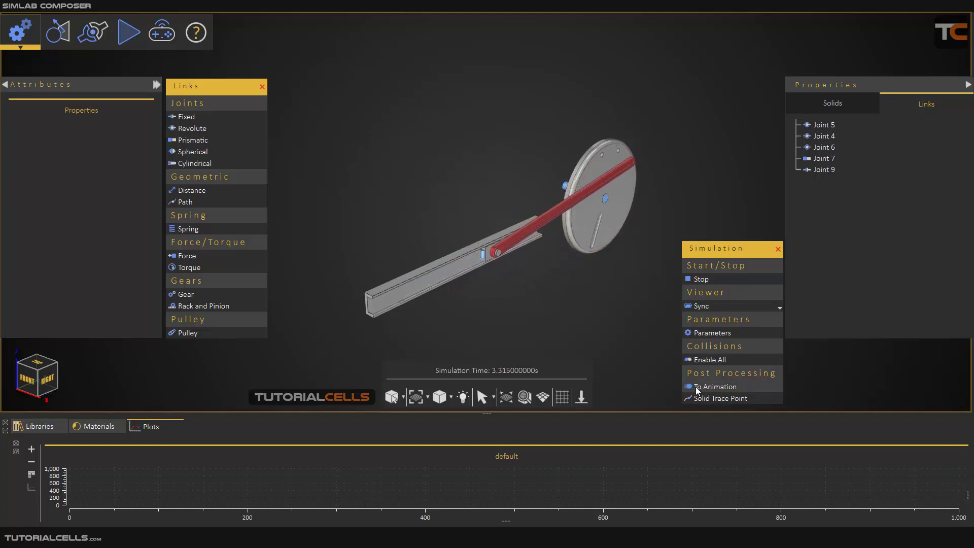
{"action": "left_click", "coordinate": [699, 280]}
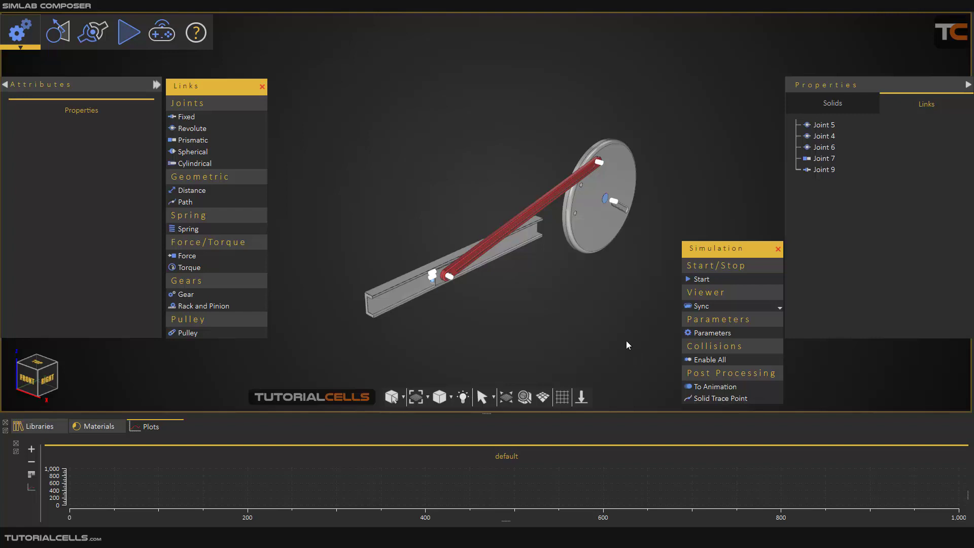
Step: Try a simulation time step smaller than 0.001 s, run the simulation to see its pace, and stop it
{"action": "left_click", "coordinate": [712, 332]}
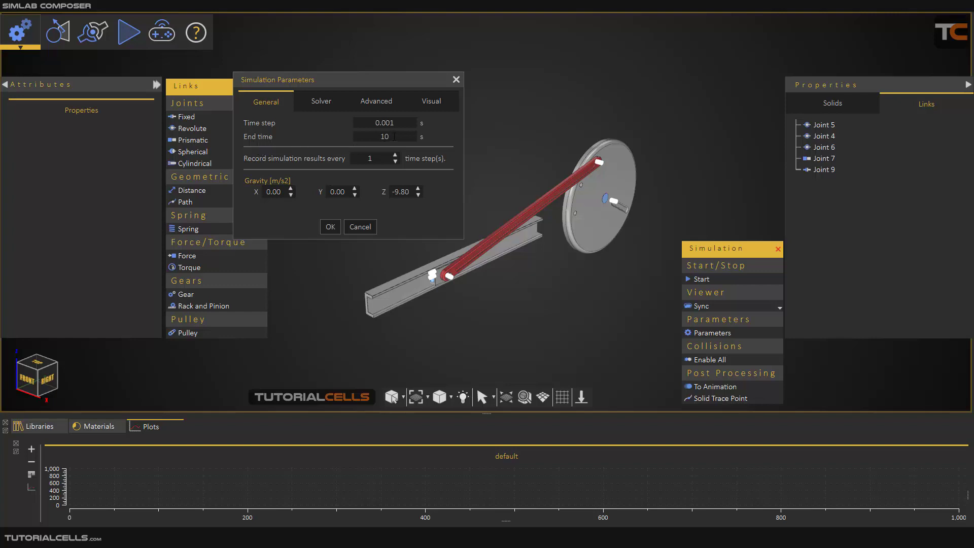
{"action": "left_click_drag", "start_coordinate": [395, 136], "coordinate": [381, 137]}
{"action": "double_click", "coordinate": [363, 126]}
{"action": "left_click", "coordinate": [384, 135]}
{"action": "left_click", "coordinate": [332, 227]}
{"action": "left_click", "coordinate": [698, 281]}
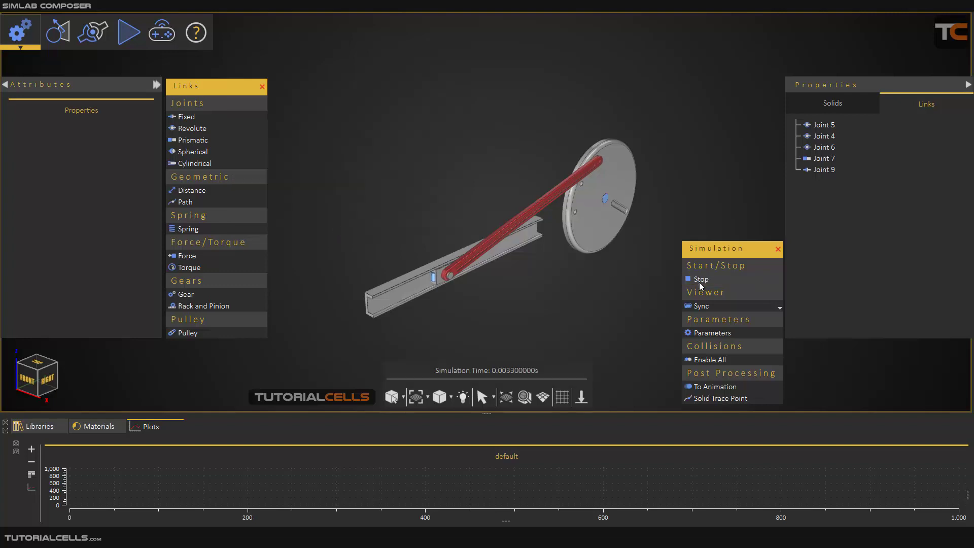
{"action": "scroll", "coordinate": [598, 181], "scroll_direction": "up", "scroll_amount": 2}
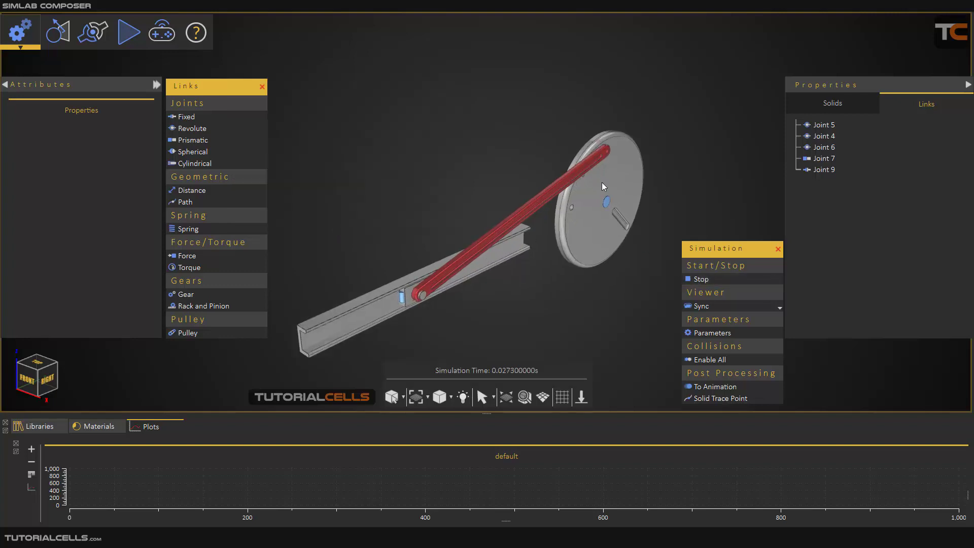
{"action": "left_click_drag", "start_coordinate": [601, 181], "coordinate": [560, 182]}
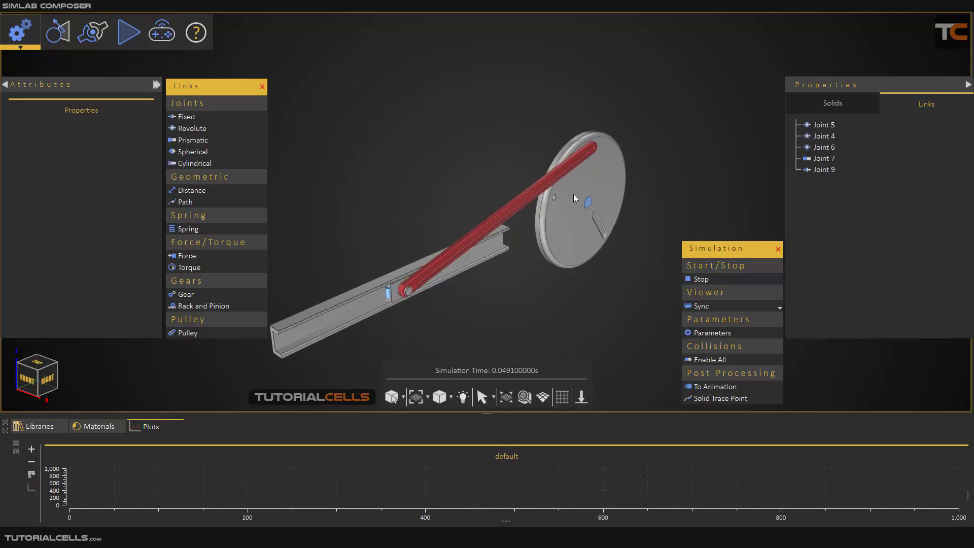
{"action": "left_click", "coordinate": [699, 279]}
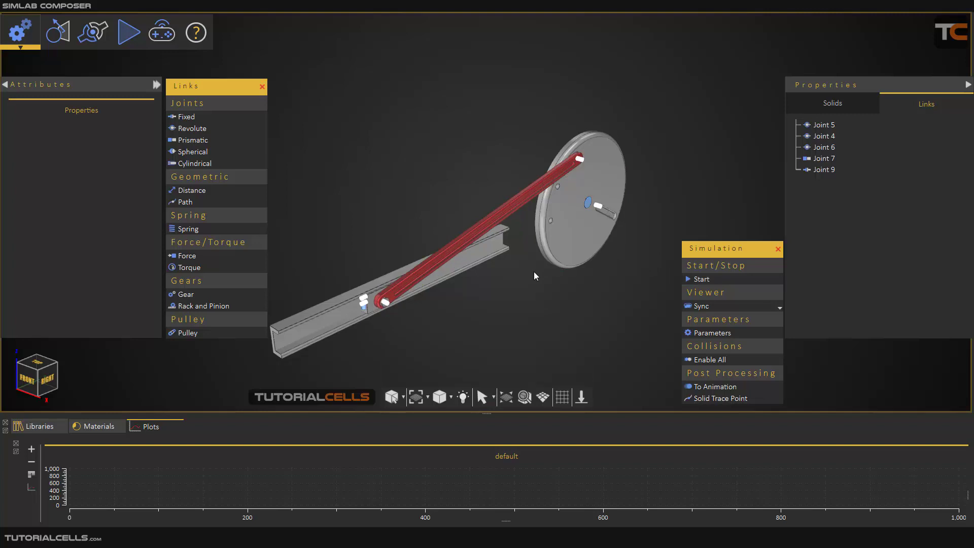
Step: Try a simulation time step of 0.01 s, run the mechanism with it, and stop the simulation
{"action": "left_click", "coordinate": [703, 335]}
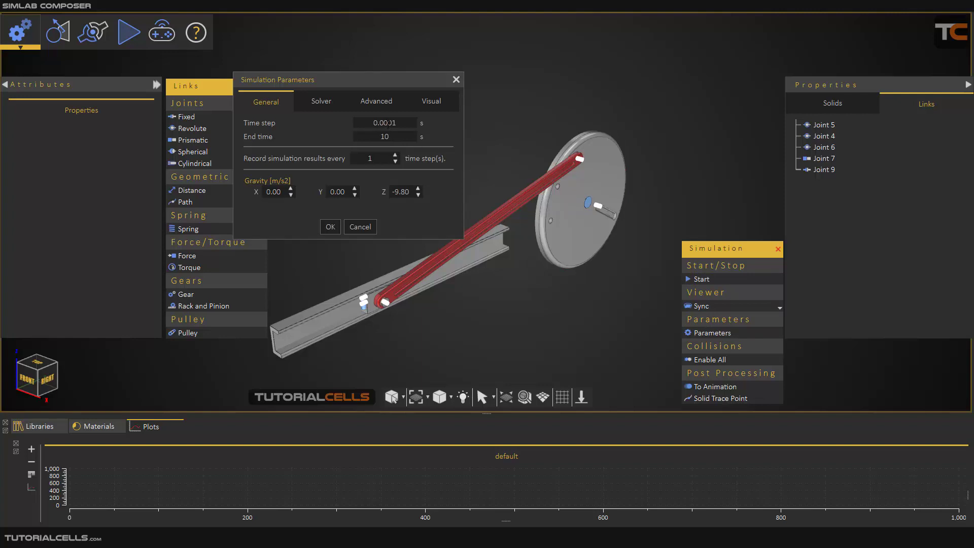
{"action": "left_click_drag", "start_coordinate": [388, 123], "coordinate": [384, 123]}
{"action": "key", "text": "BackSpace"}
{"action": "key", "text": "BackSpace"}
{"action": "left_click", "coordinate": [330, 227]}
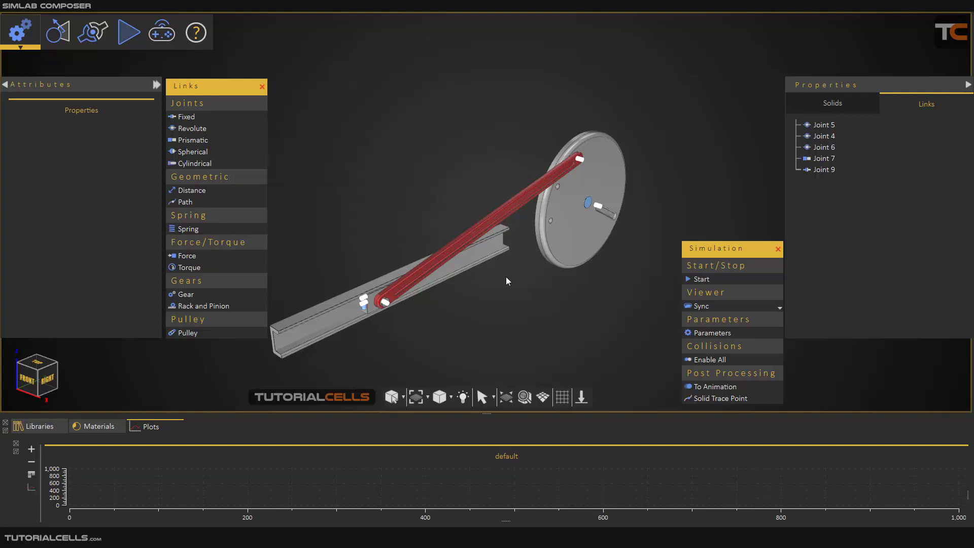
{"action": "left_click", "coordinate": [722, 281]}
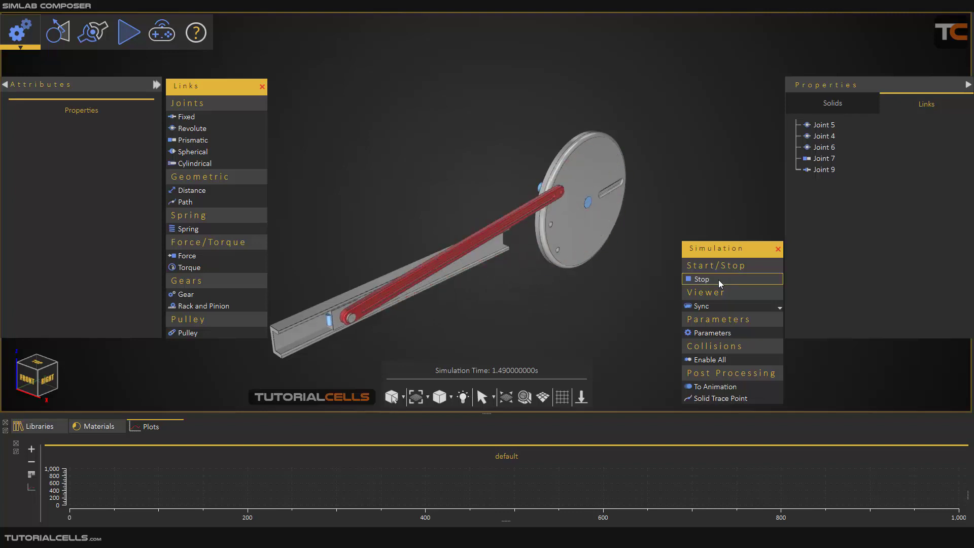
{"action": "left_click", "coordinate": [718, 279]}
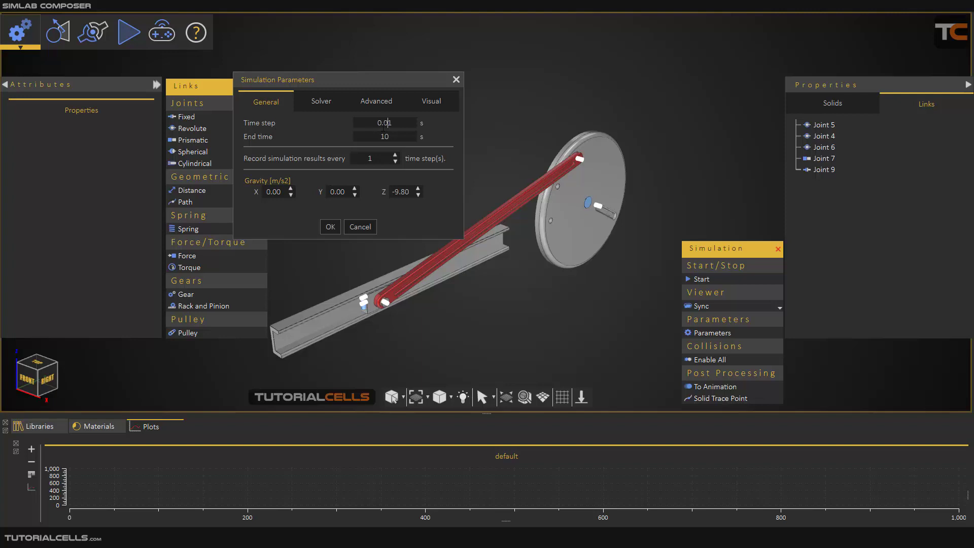
Step: Set the time step to 0.001 s and record simulation results every 10 time steps
{"action": "type", "text": "0"}
{"action": "left_click_drag", "start_coordinate": [374, 122], "coordinate": [416, 123]}
{"action": "left_click_drag", "start_coordinate": [365, 159], "coordinate": [380, 161]}
{"action": "type", "text": "10"}
Step: Set the result recording interval to every 1 time step
{"action": "left_click_drag", "start_coordinate": [371, 123], "coordinate": [426, 126]}
{"action": "left_click_drag", "start_coordinate": [384, 159], "coordinate": [358, 162]}
{"action": "type", "text": "1"}
Step: Review the Solver, Advanced and Visual settings and accept the simulation parameters
{"action": "left_click", "coordinate": [321, 105]}
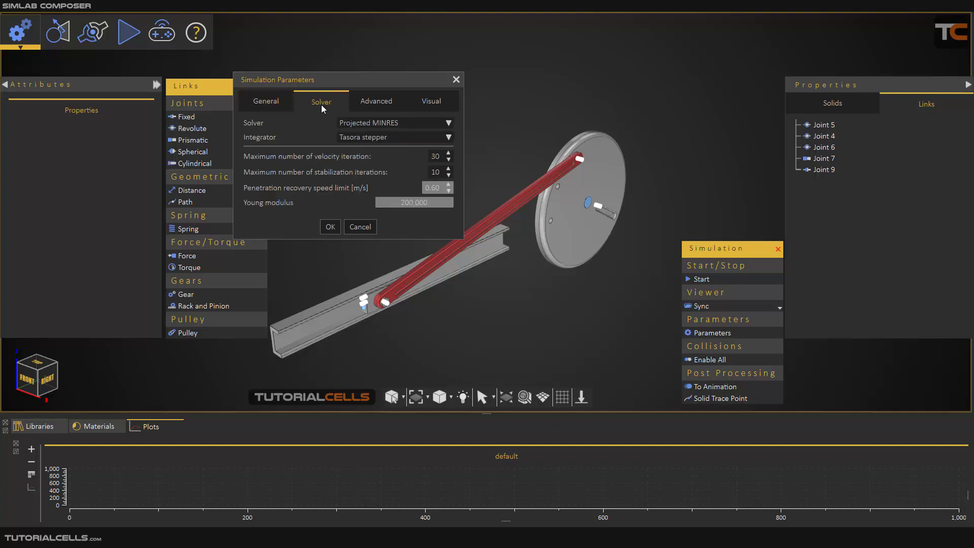
{"action": "left_click", "coordinate": [360, 104]}
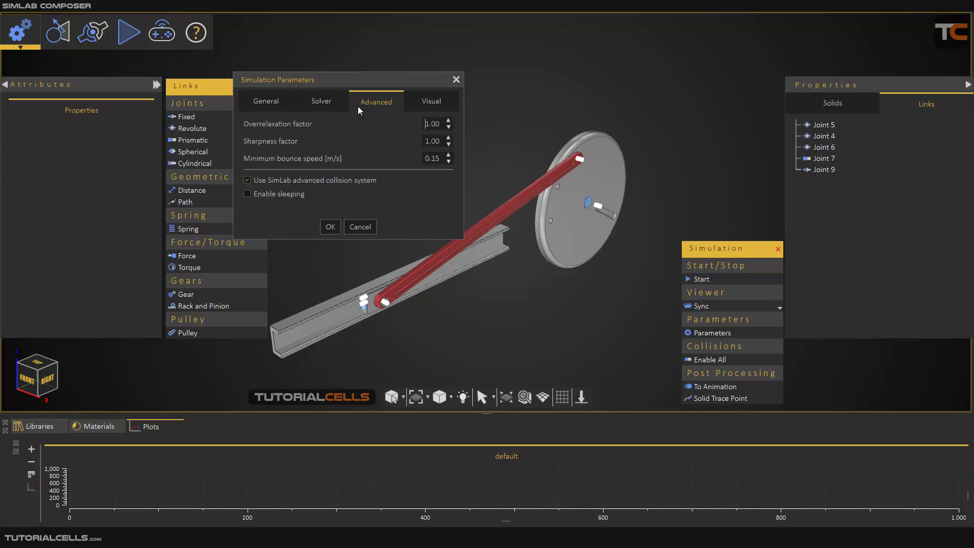
{"action": "left_click", "coordinate": [416, 104]}
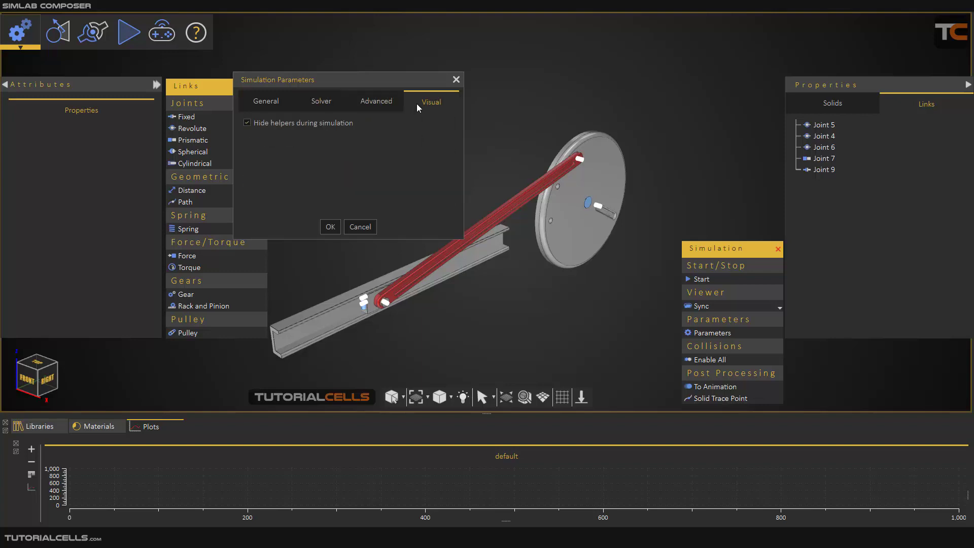
{"action": "left_click", "coordinate": [264, 102]}
{"action": "left_click", "coordinate": [332, 229]}
{"action": "left_click_drag", "start_coordinate": [333, 237], "coordinate": [517, 294]}
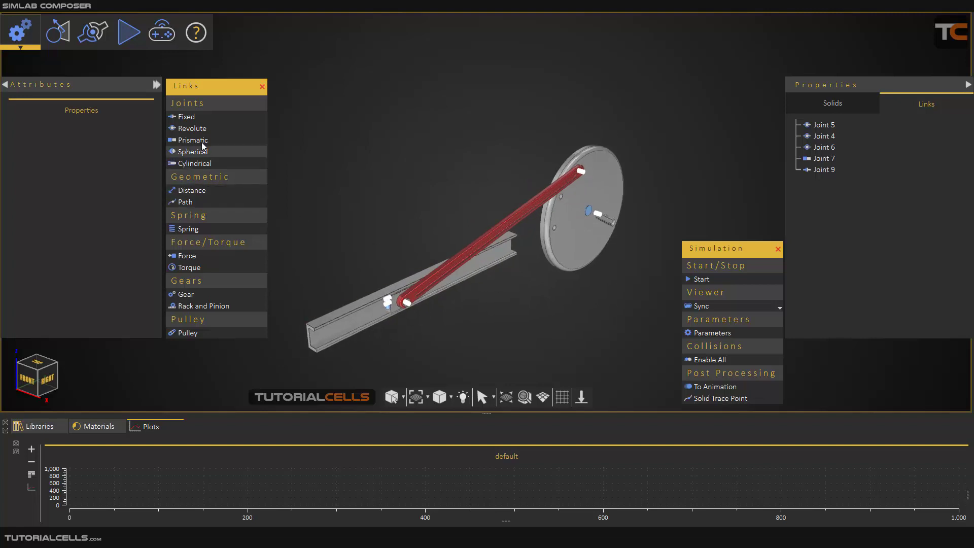